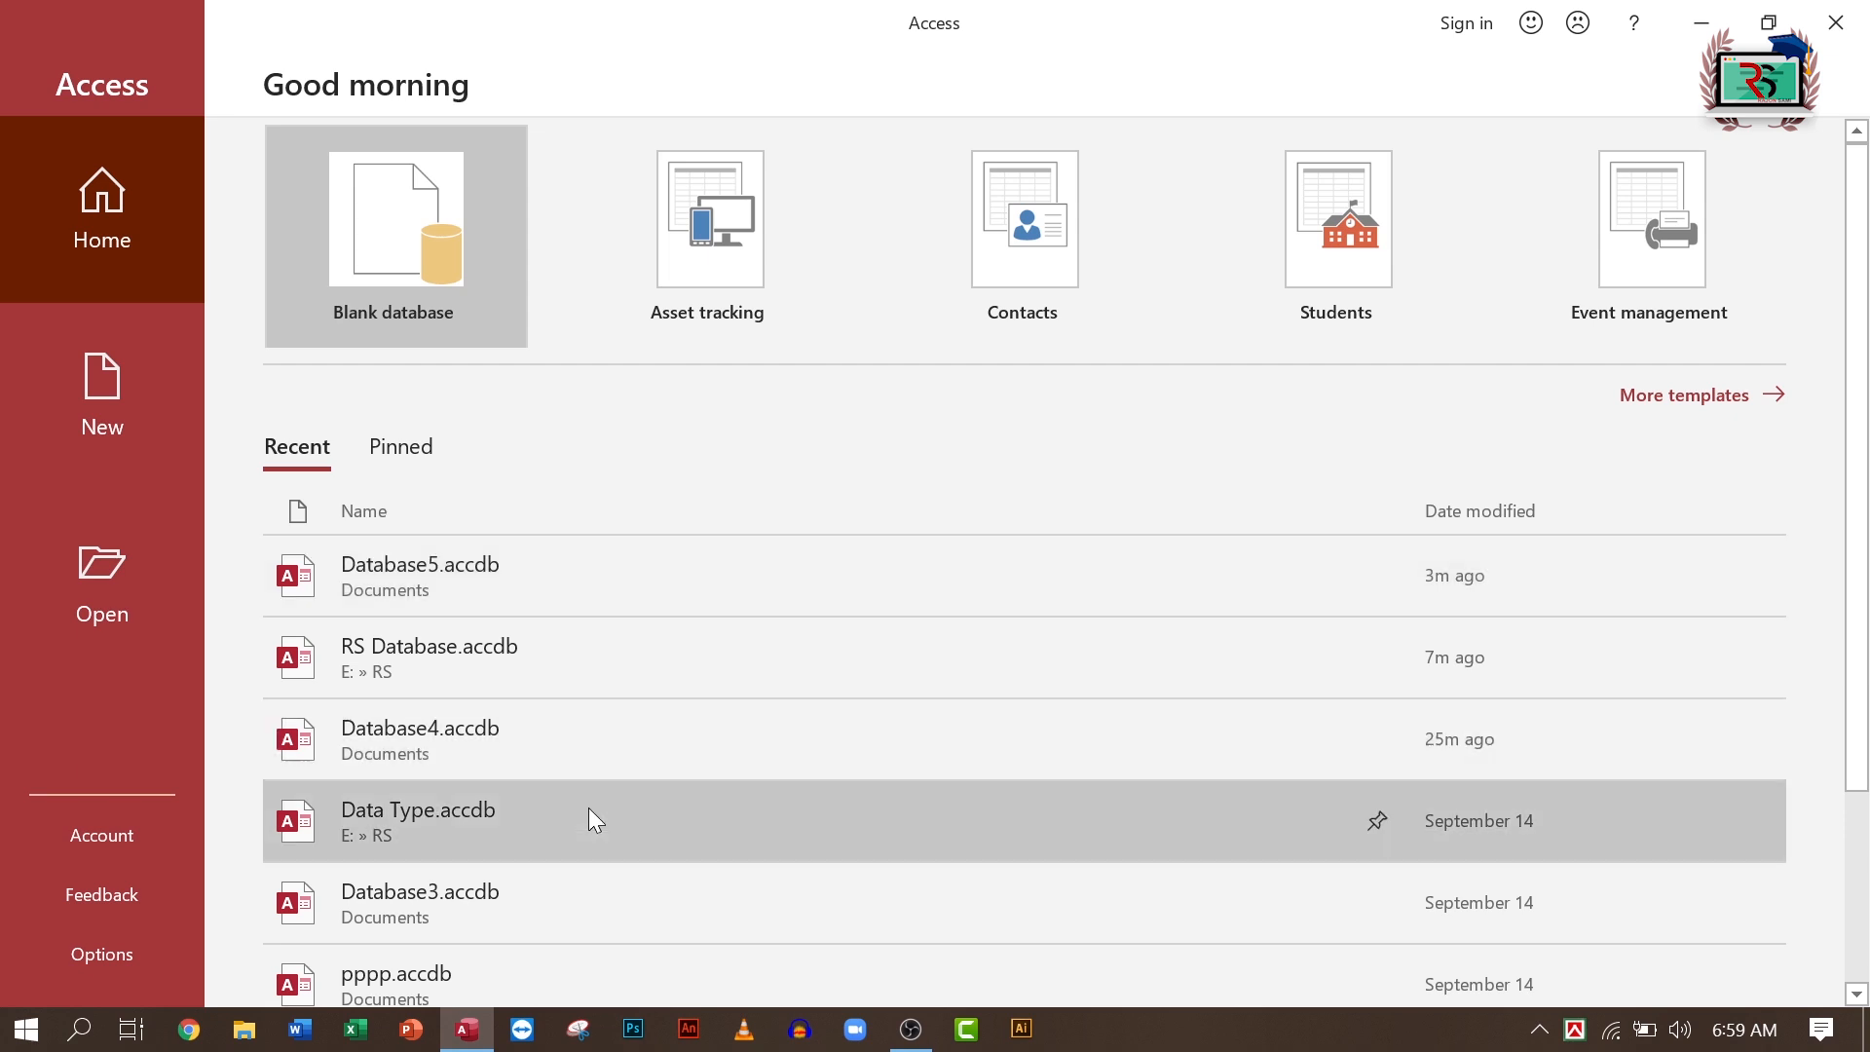
# - Create a blank database named 'Text' saved in the E:\RS folder
pyautogui.click(394, 244)
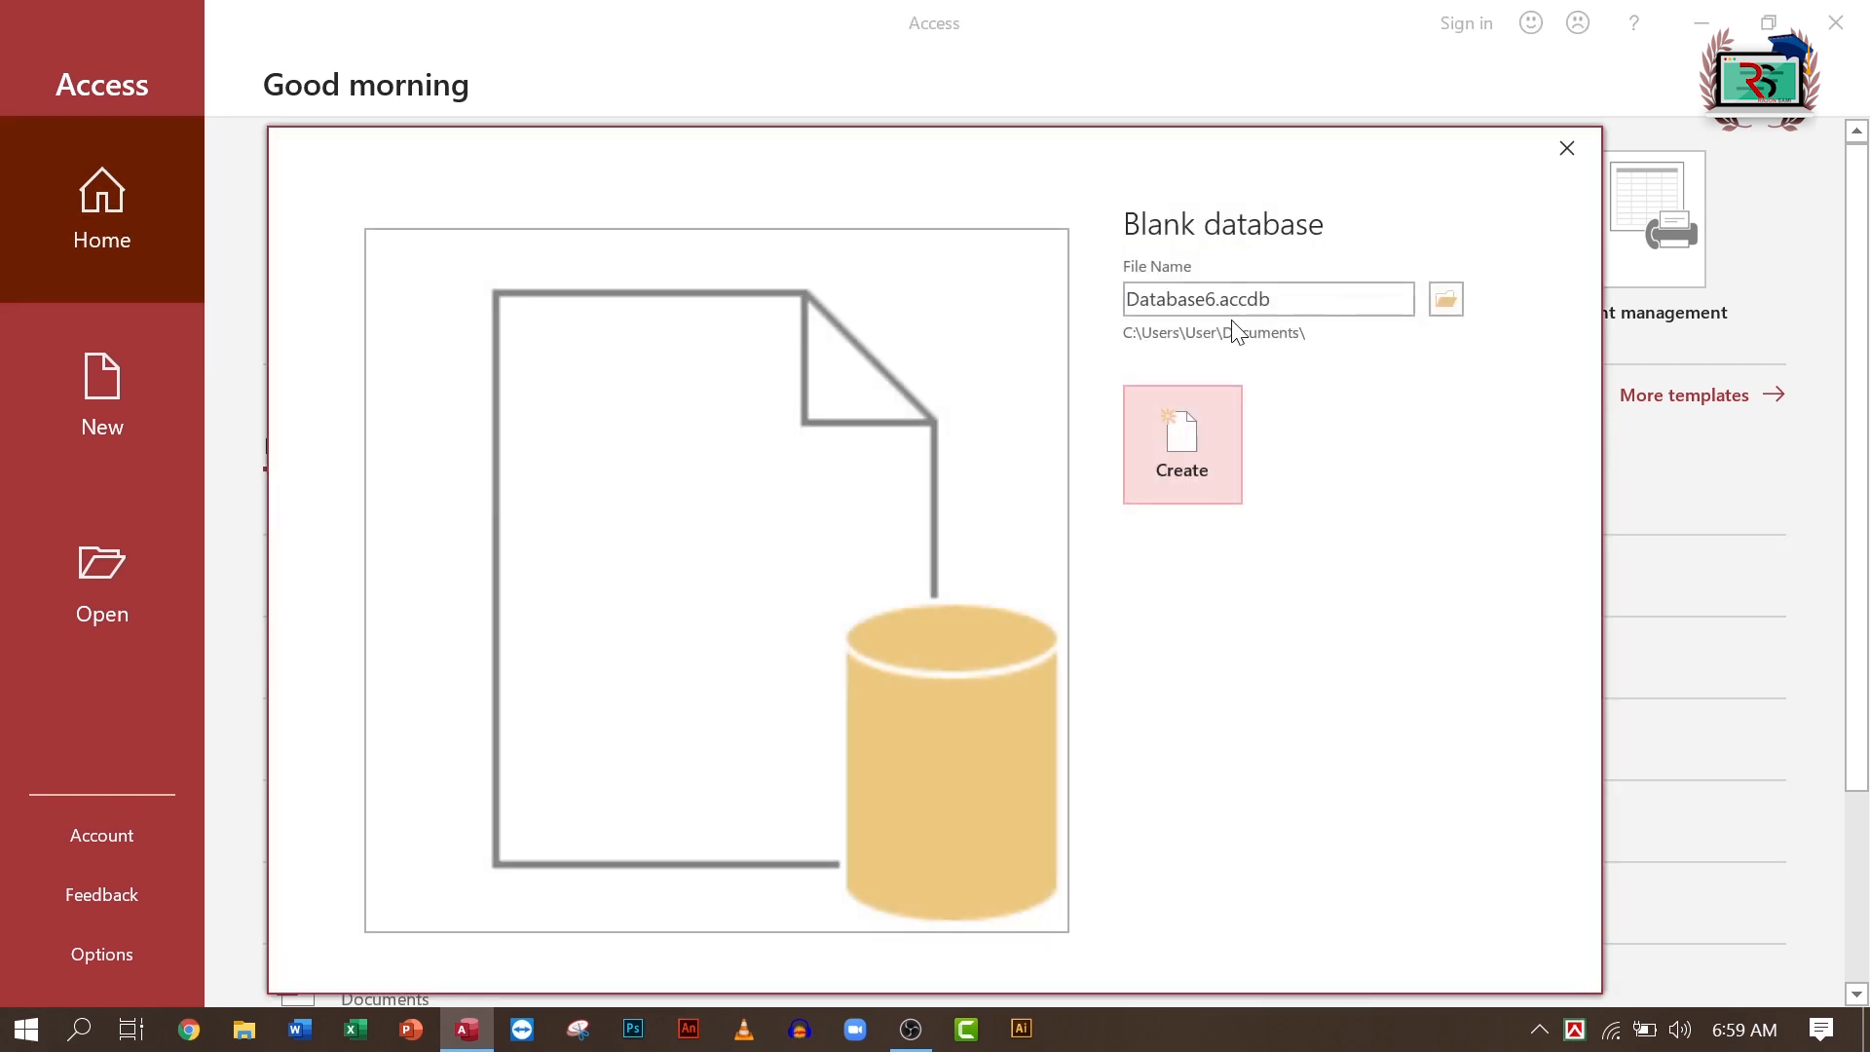
pyautogui.click(1242, 295)
pyautogui.press('Home')
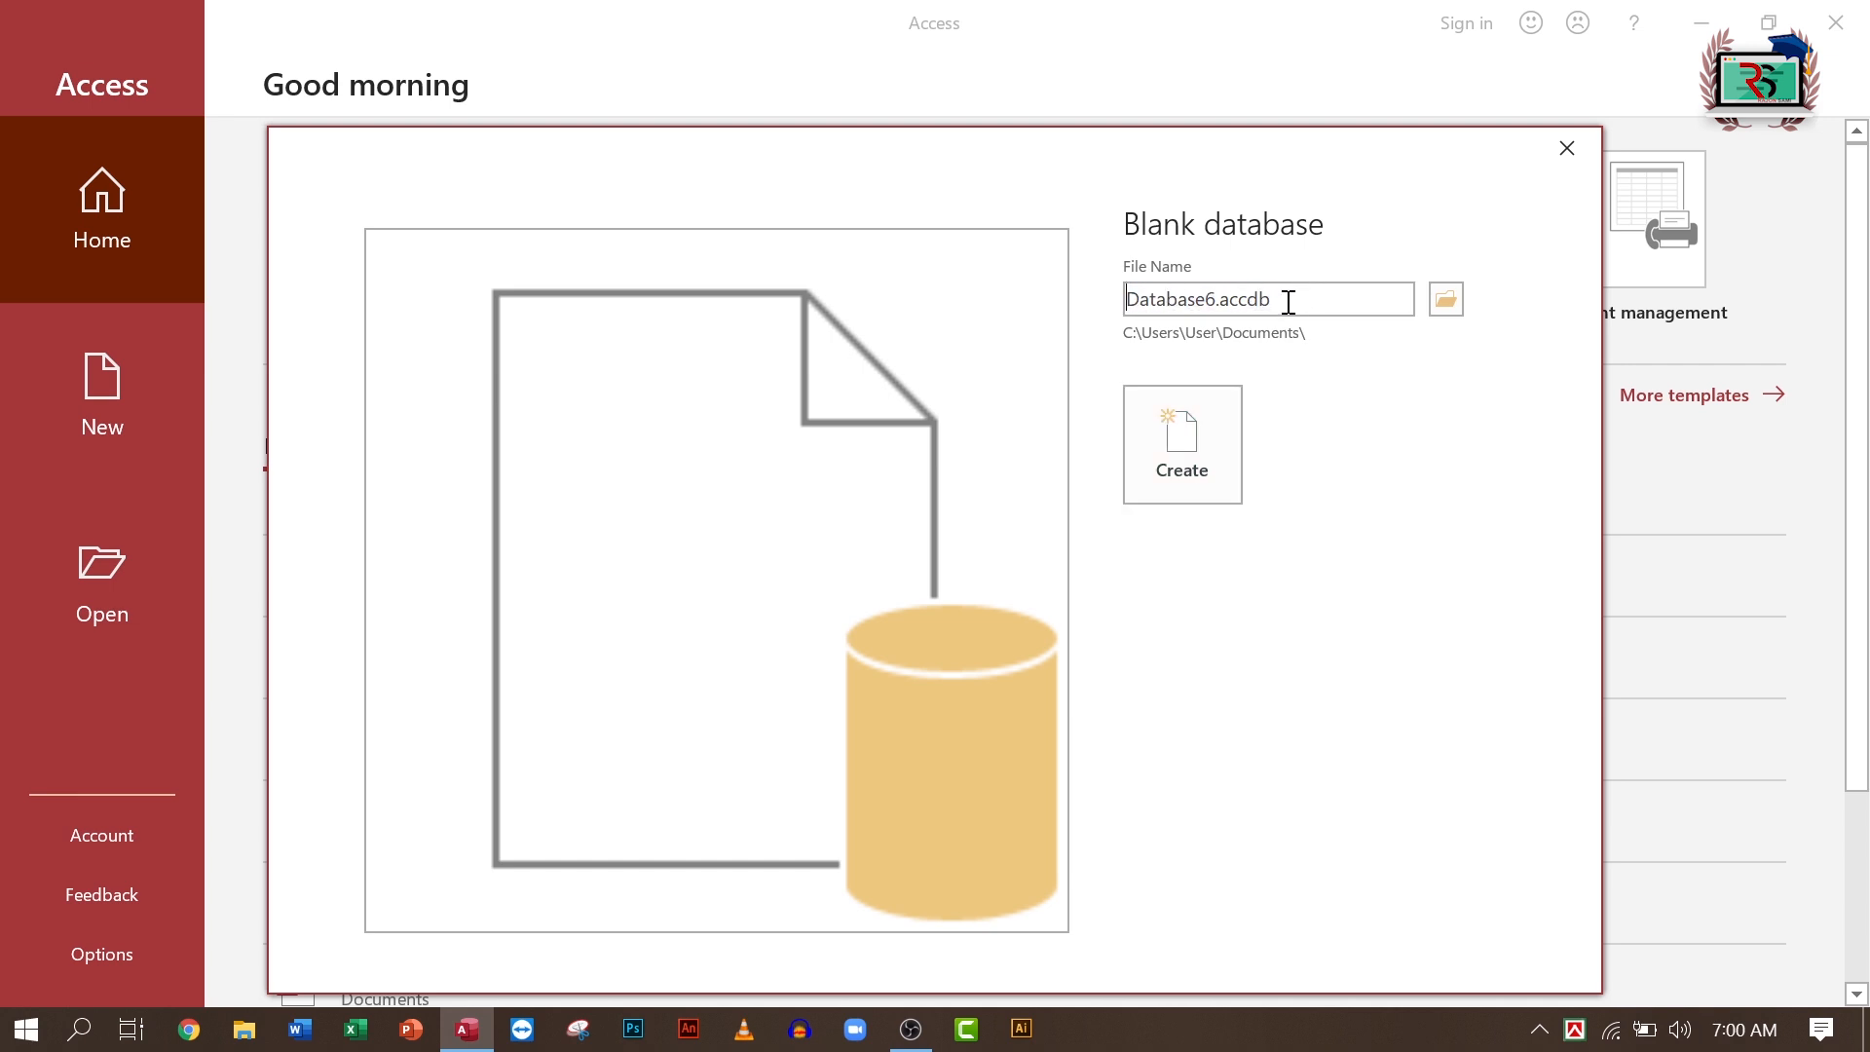
pyautogui.hotkey('ctrl', 'a')
pyautogui.write('Text')
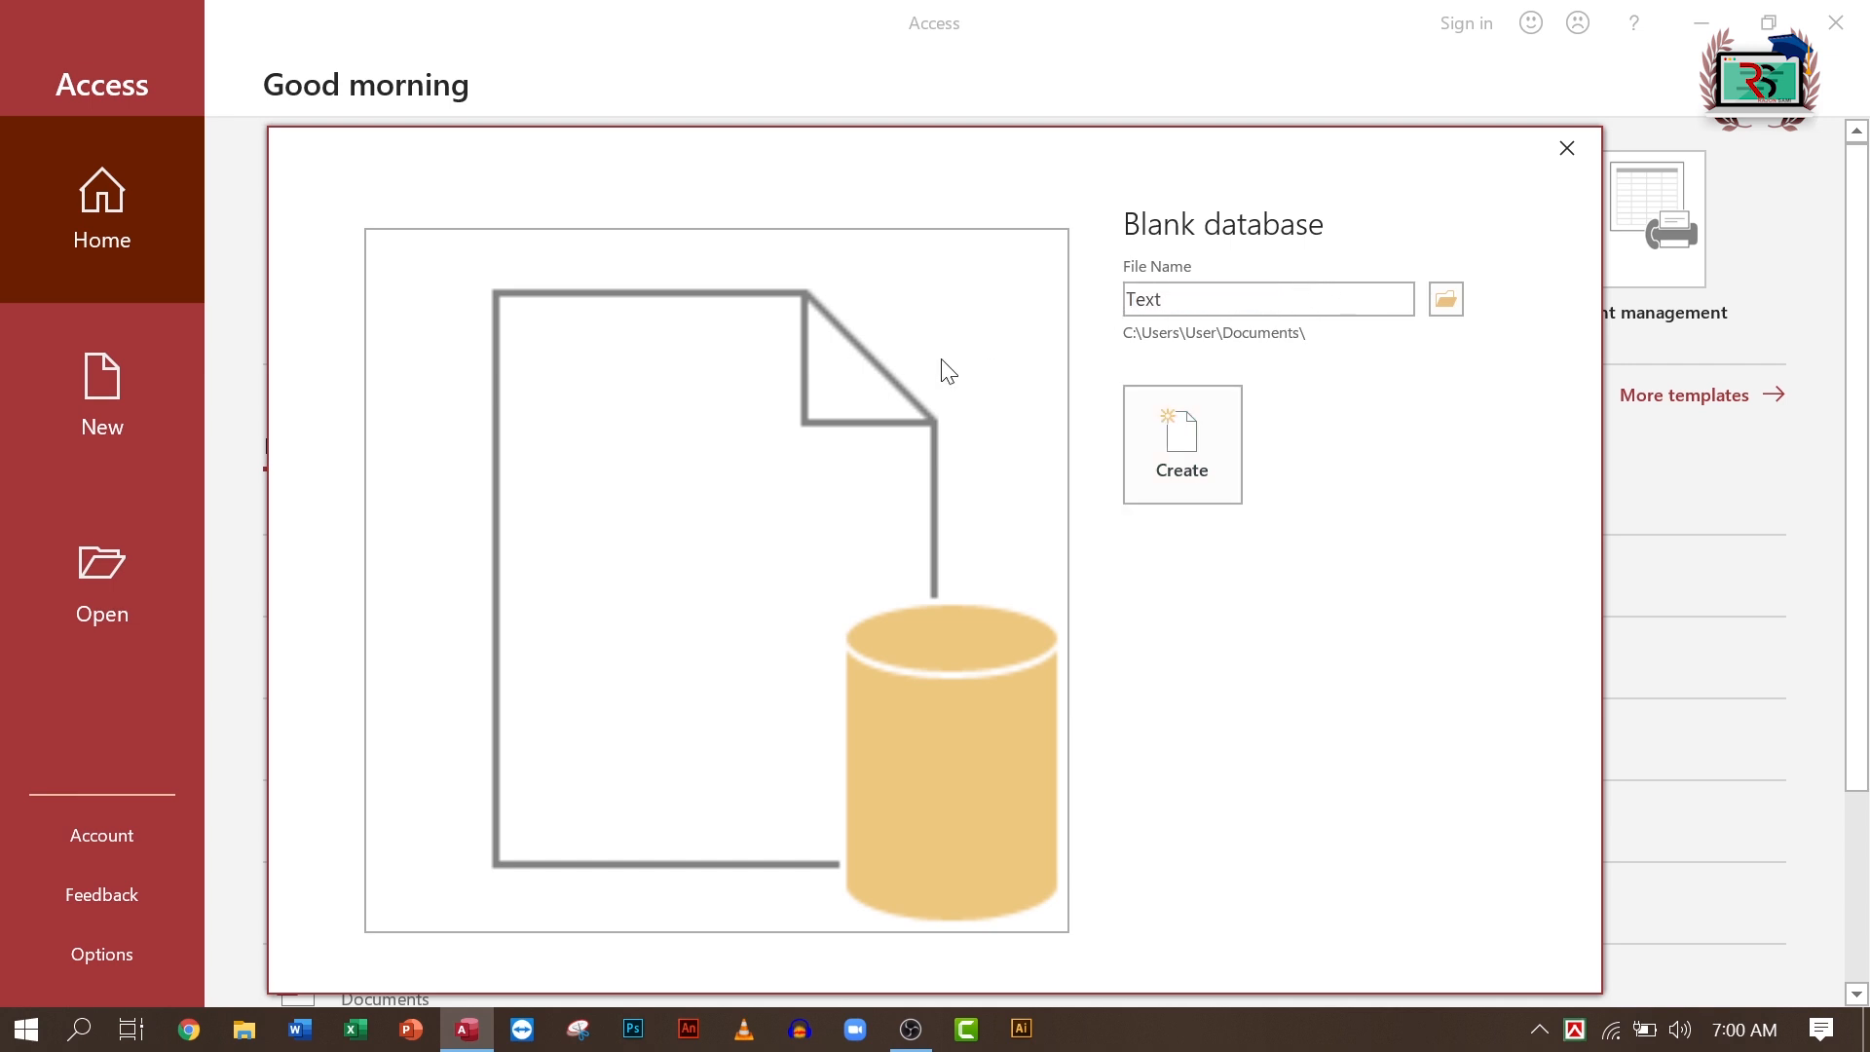
pyautogui.click(1448, 304)
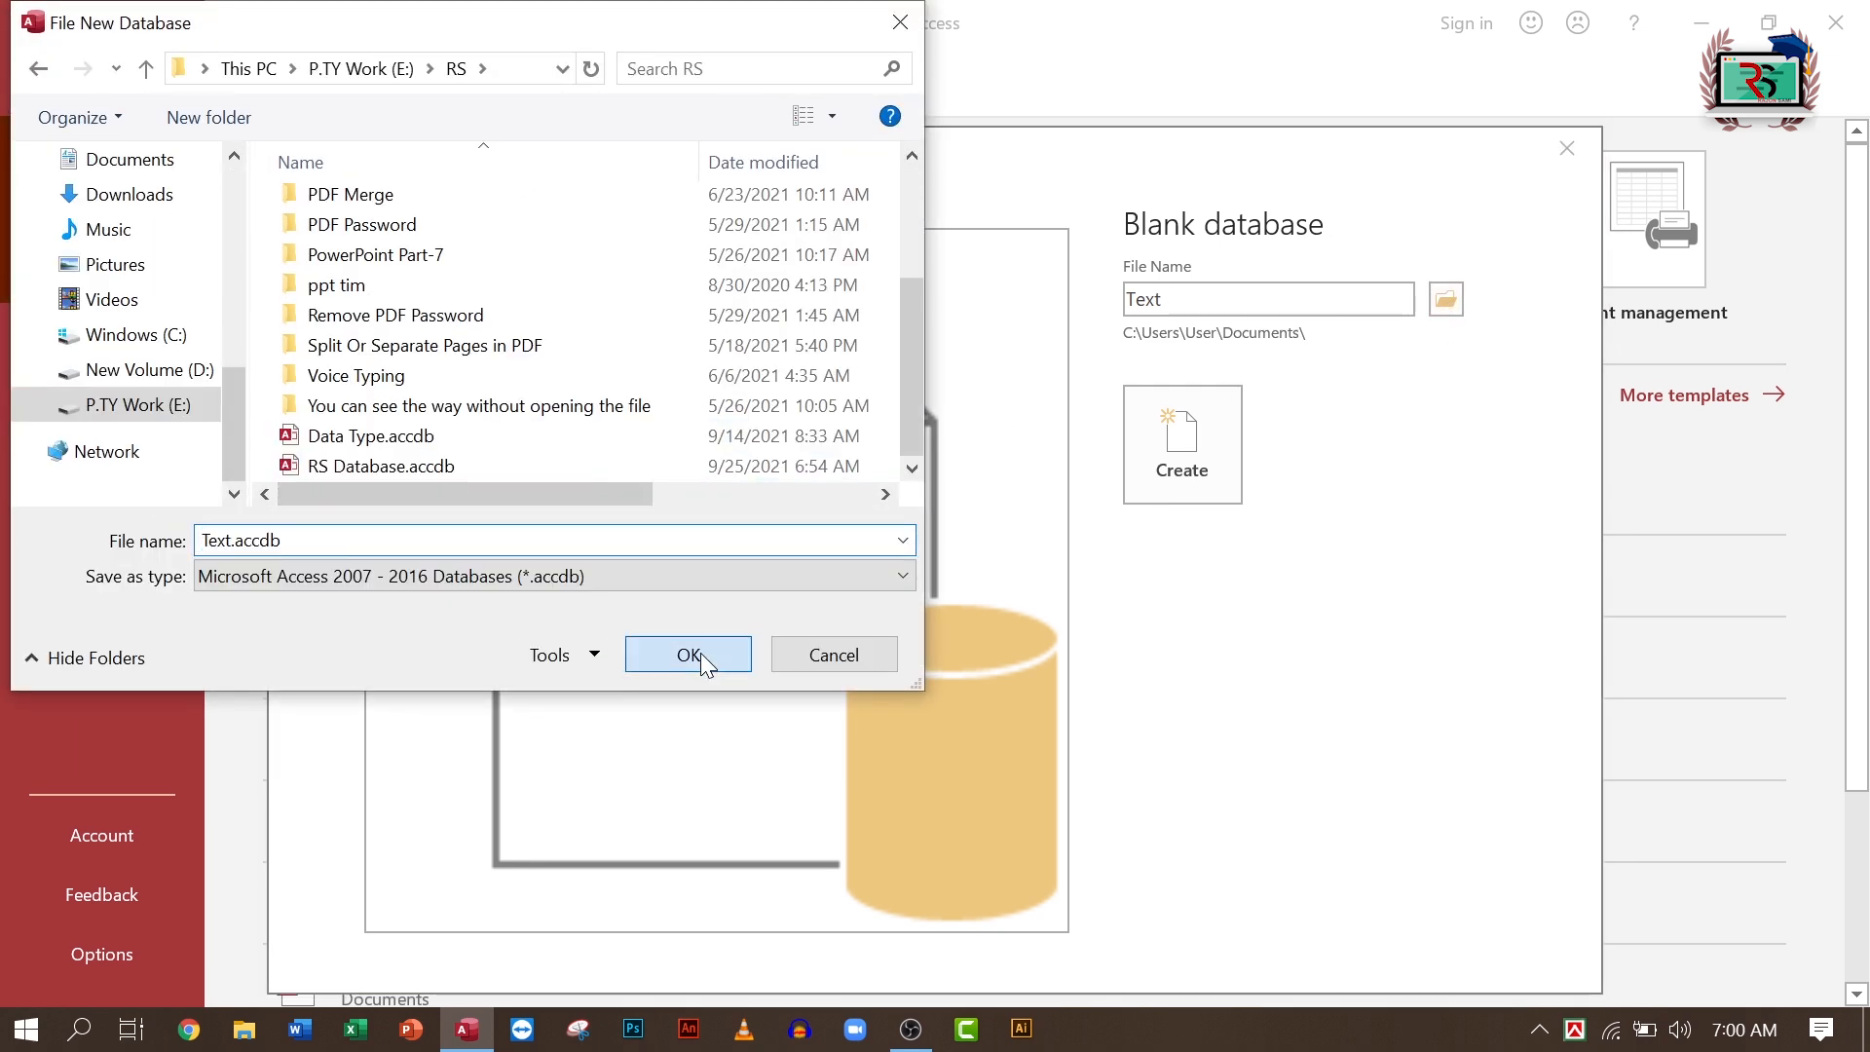
pyautogui.click(699, 654)
pyautogui.click(1188, 452)
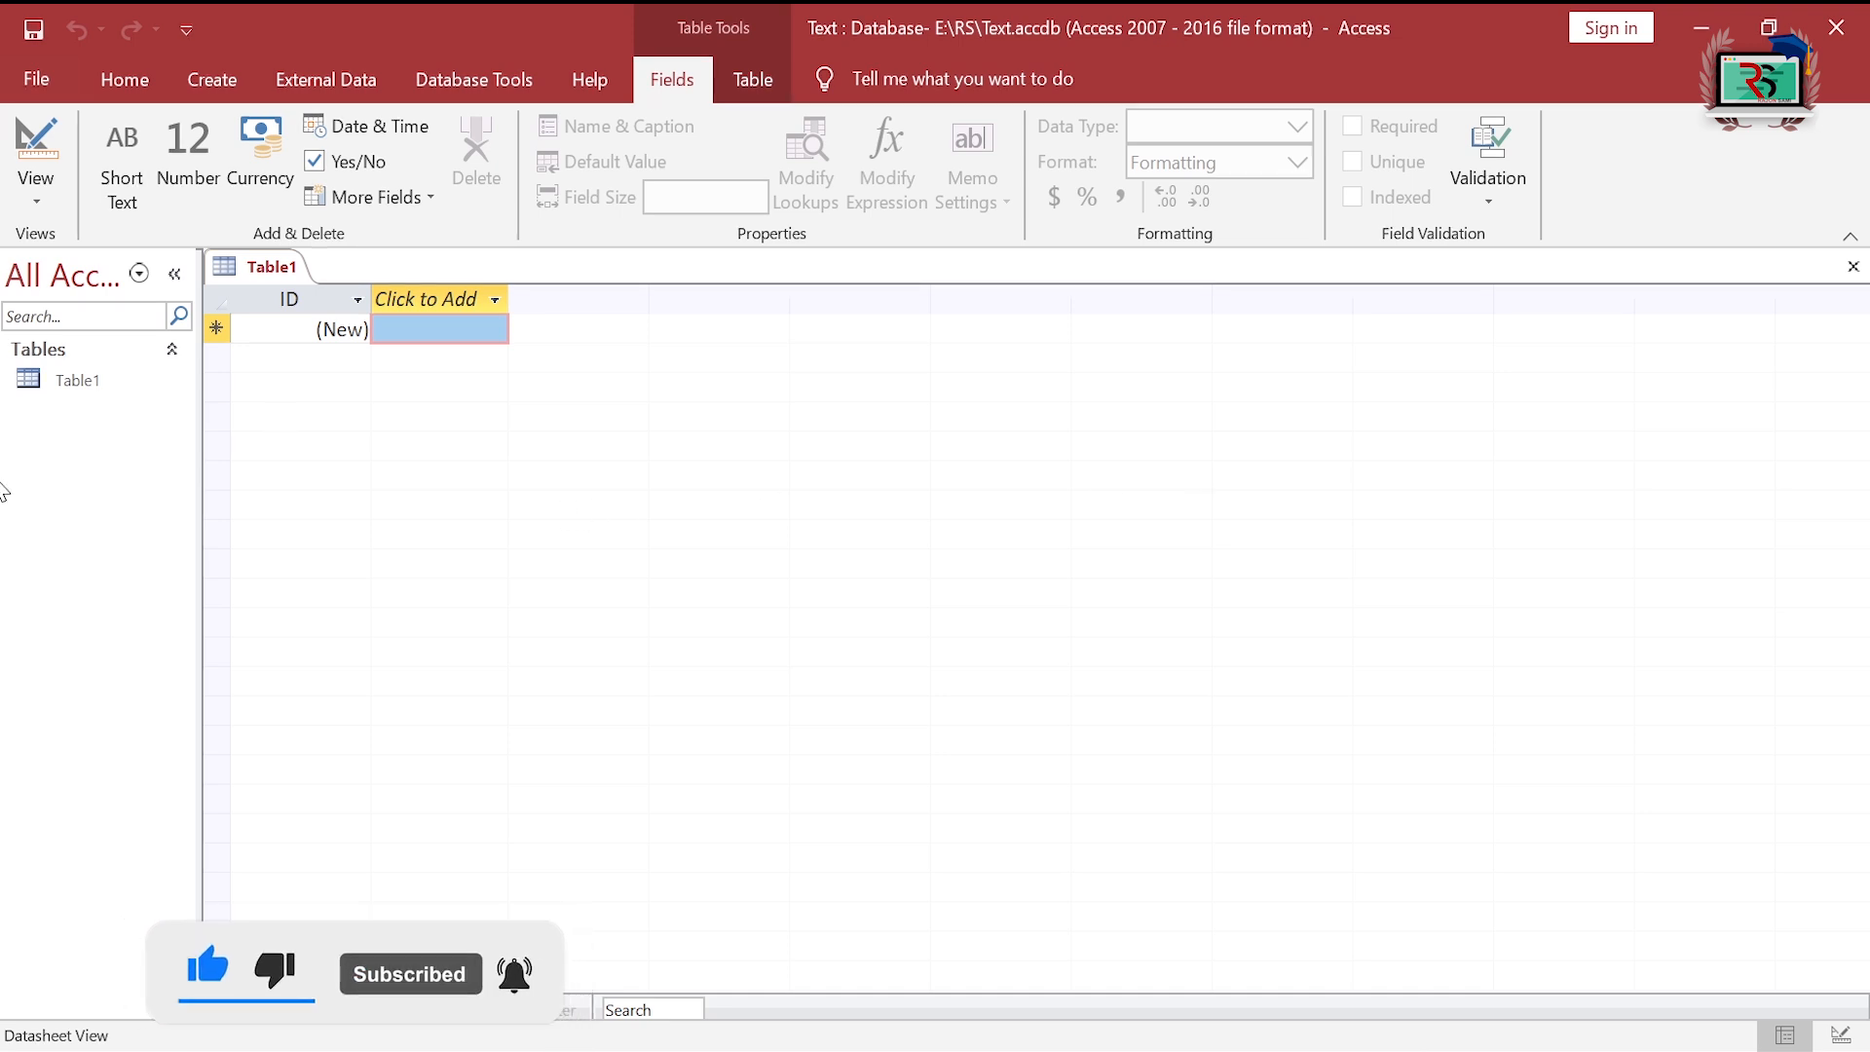
# - Save Table1 under its default name and switch it to Design View
pyautogui.click(82, 381)
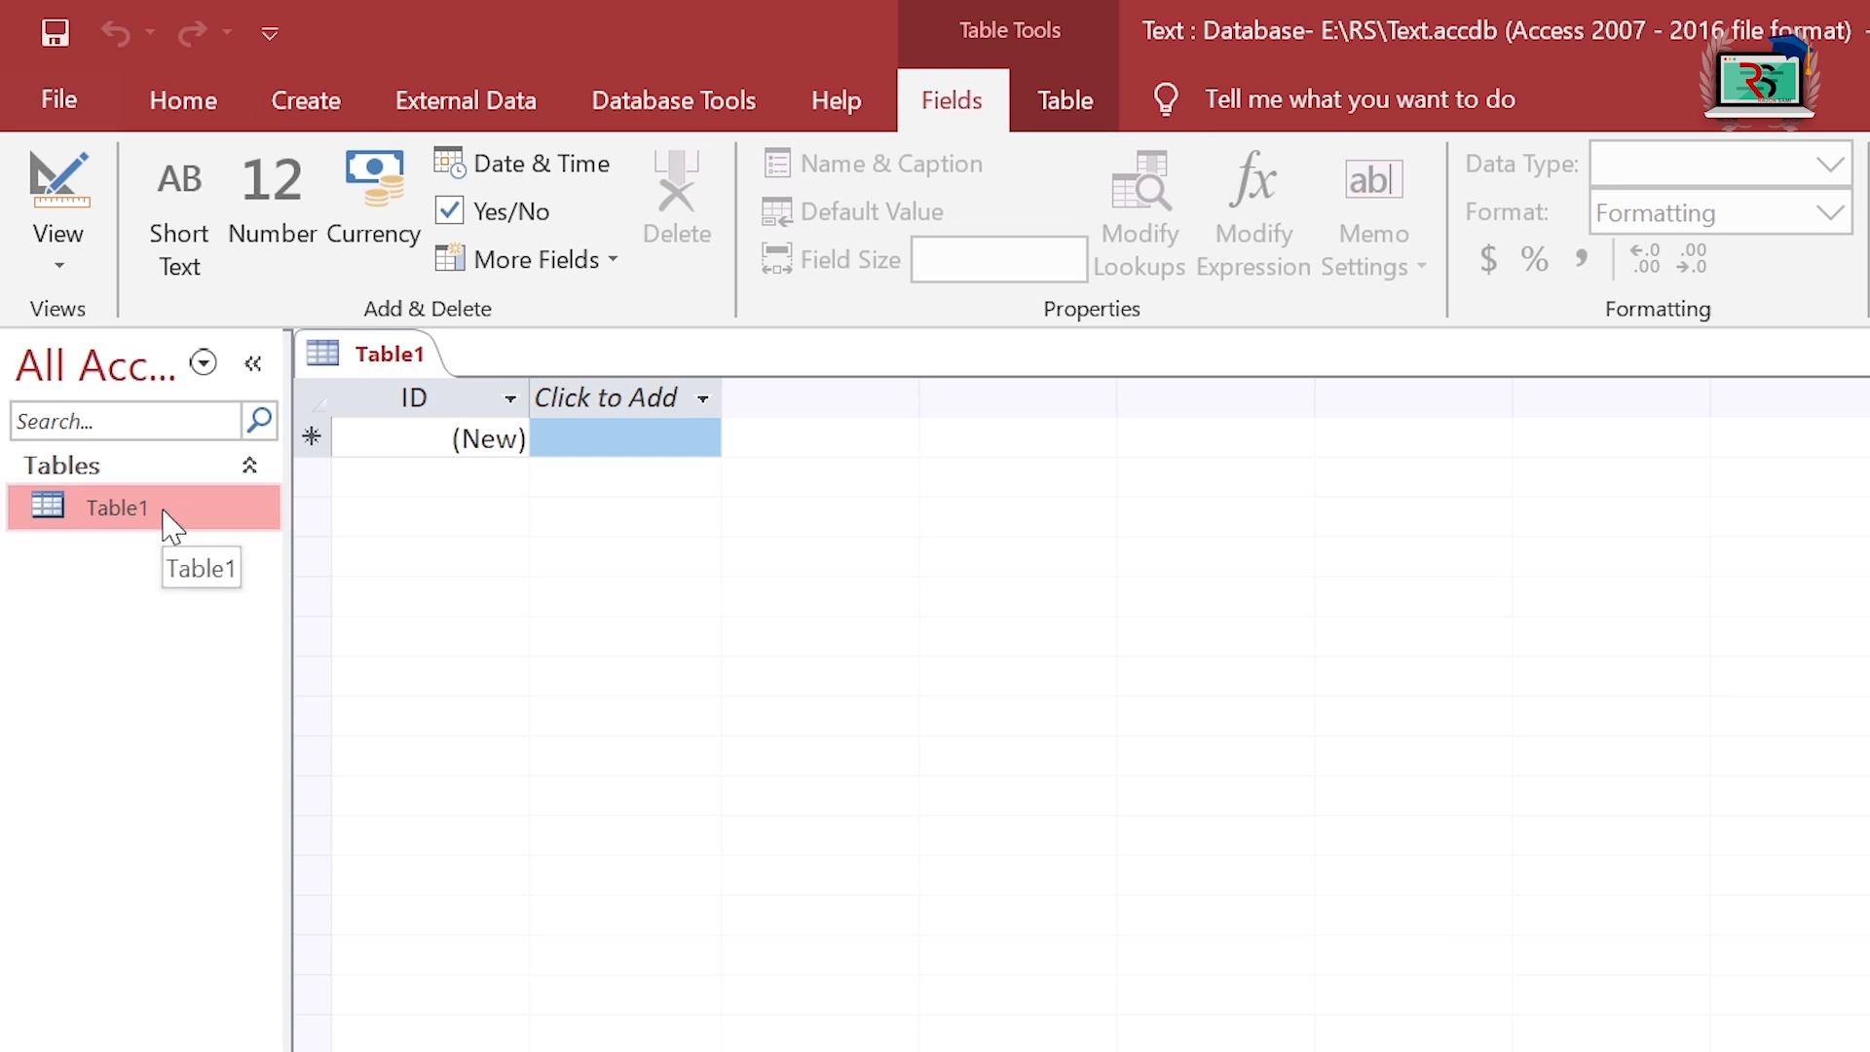
pyautogui.rightClick(164, 518)
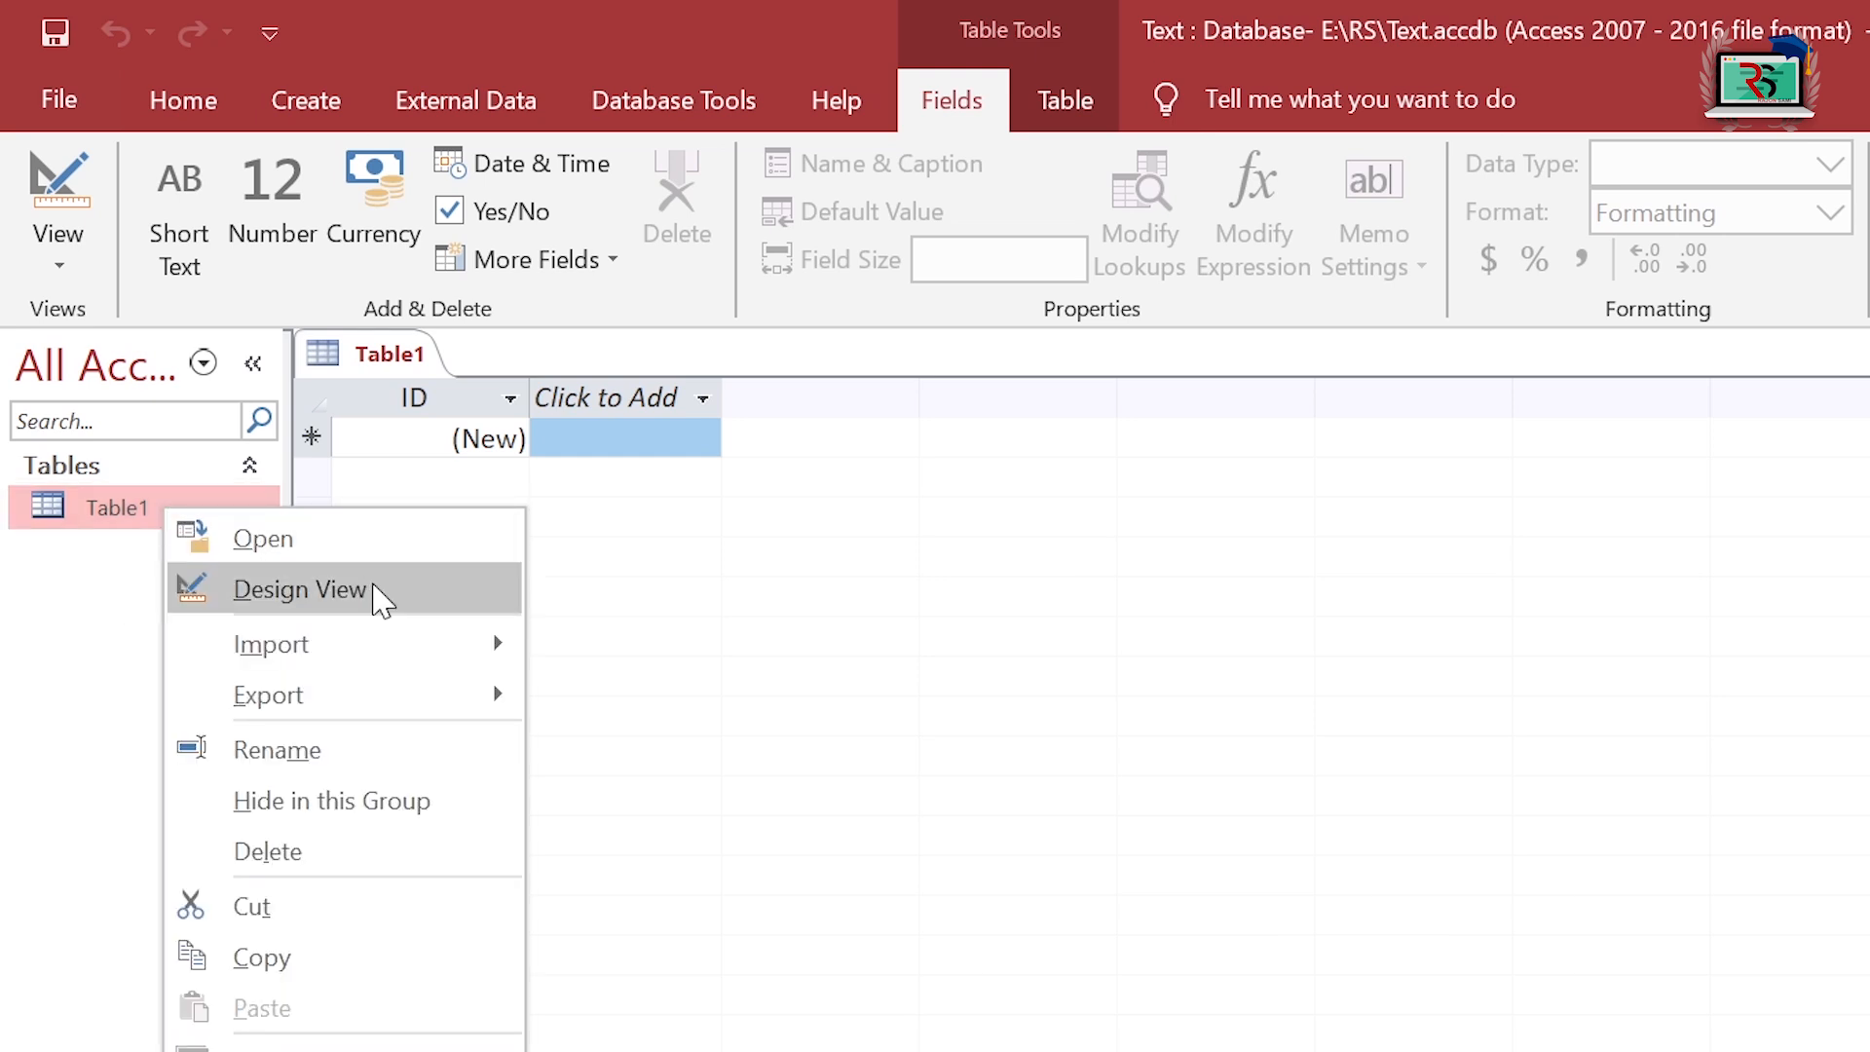
pyautogui.click(380, 596)
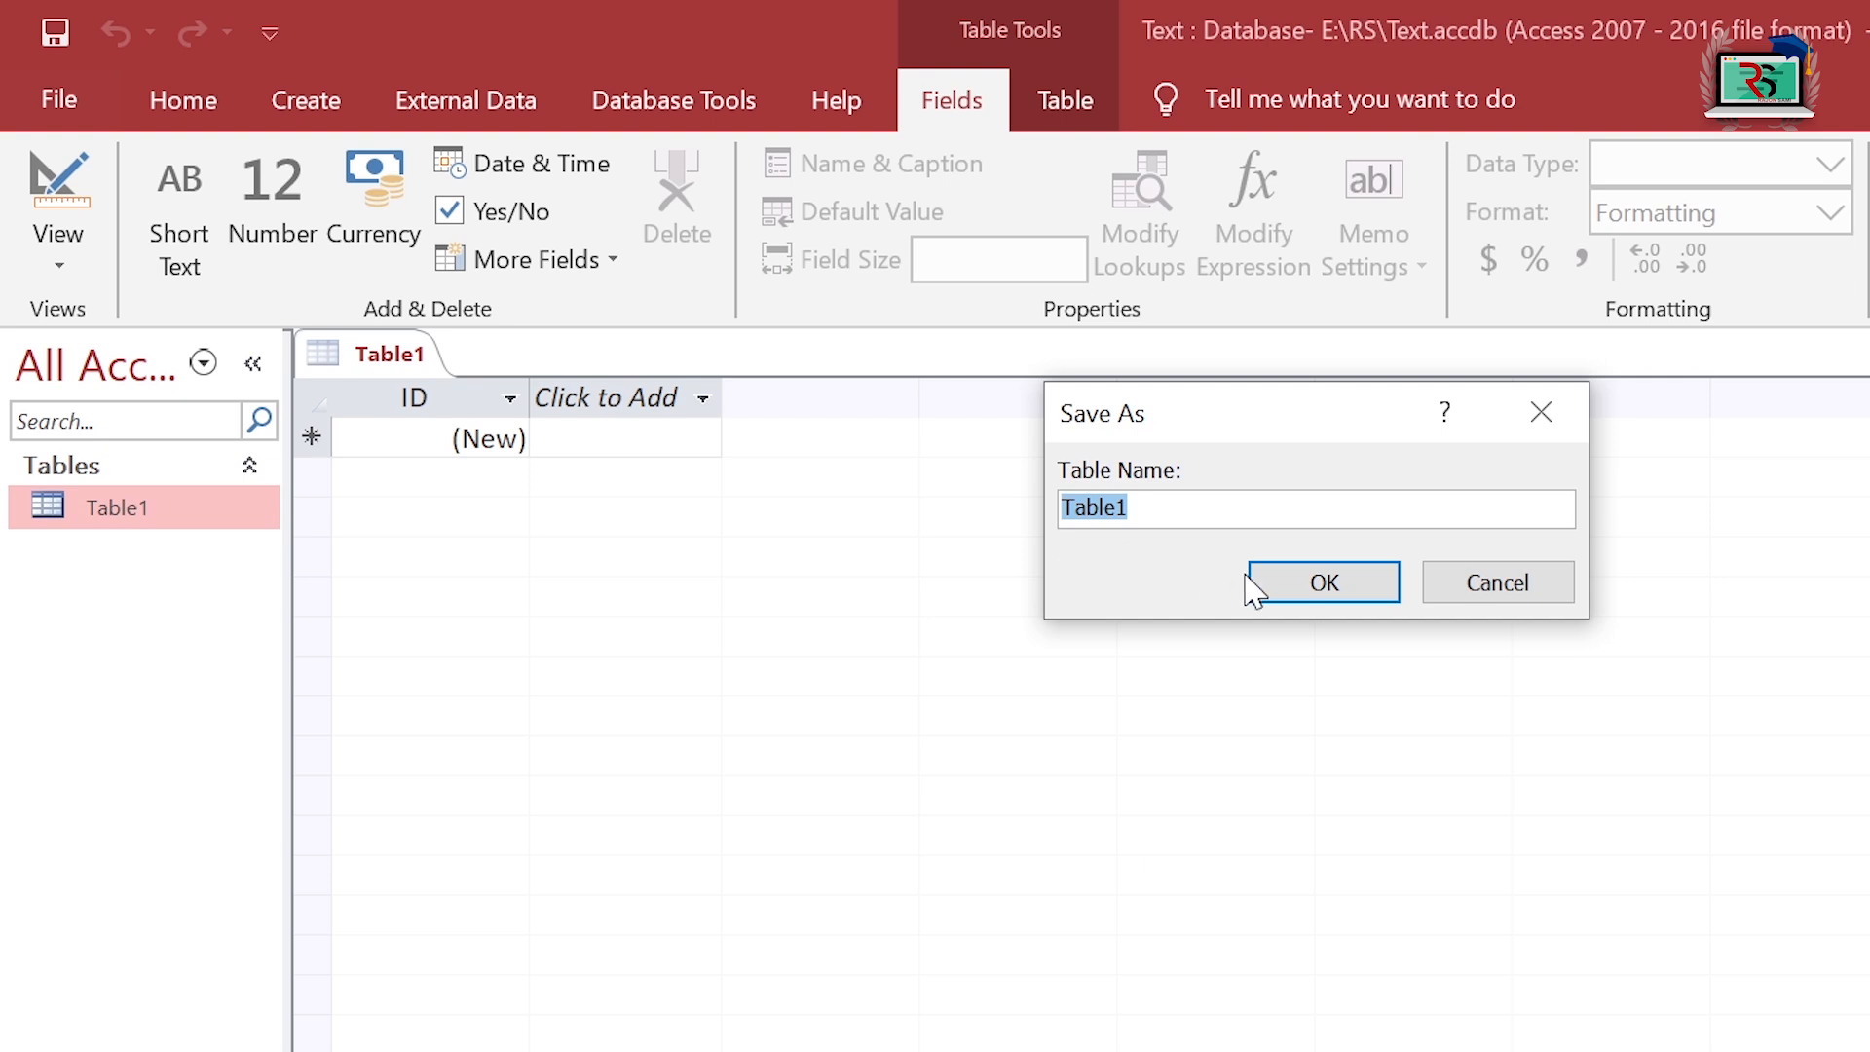
pyautogui.click(1317, 593)
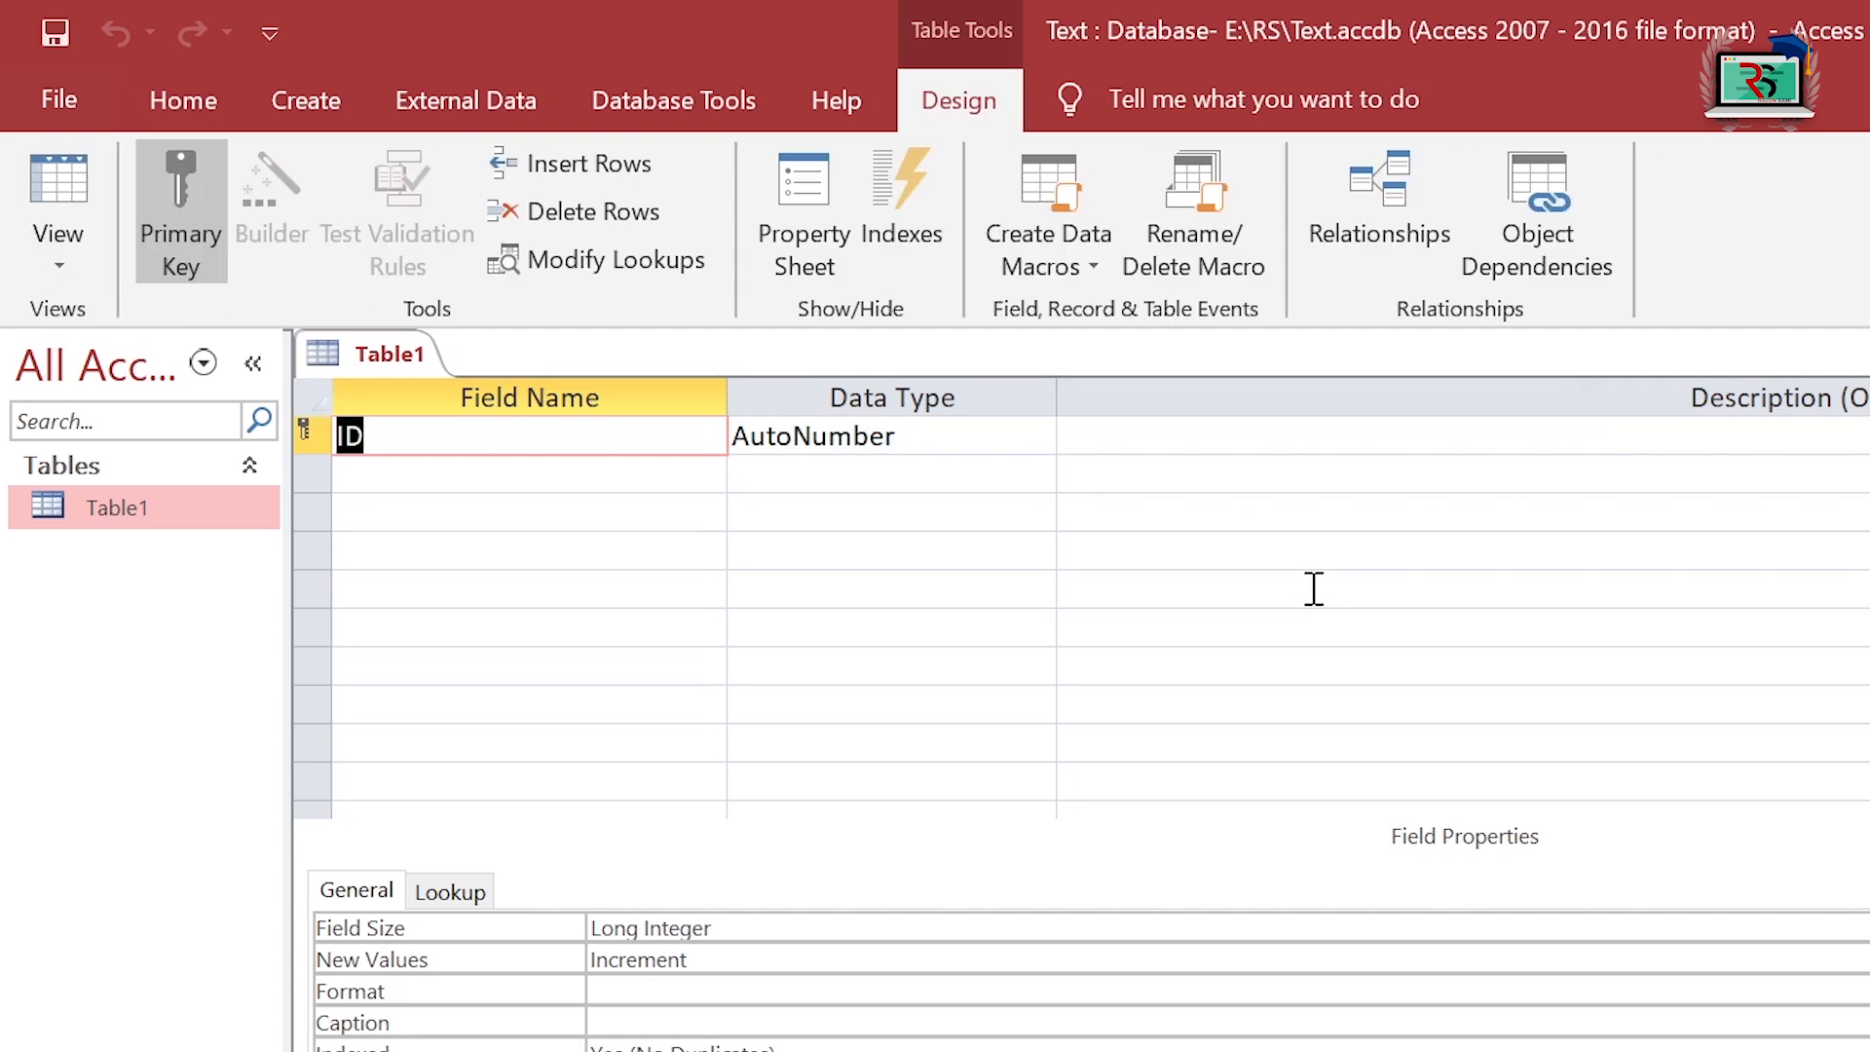
# - Edit the field rows below ID and open the data type choices for the Name field
pyautogui.click(639, 429)
pyautogui.click(1035, 435)
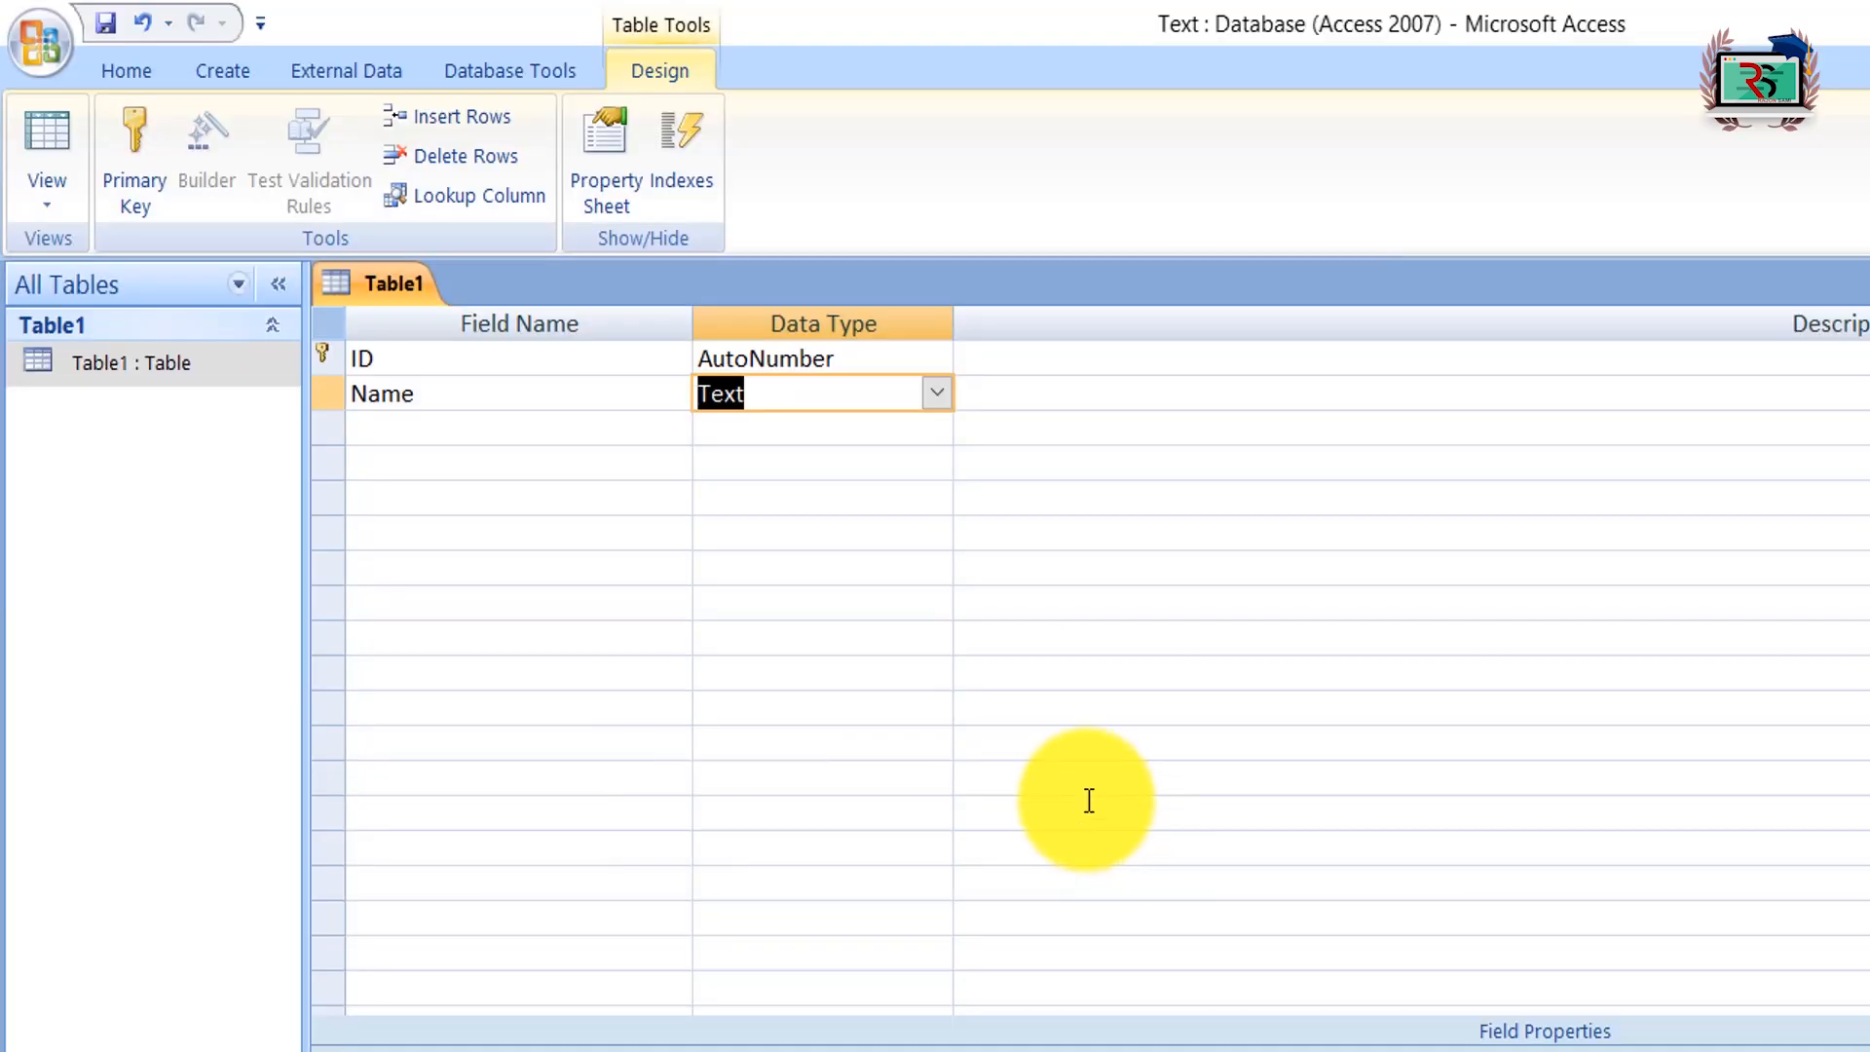
pyautogui.click(937, 396)
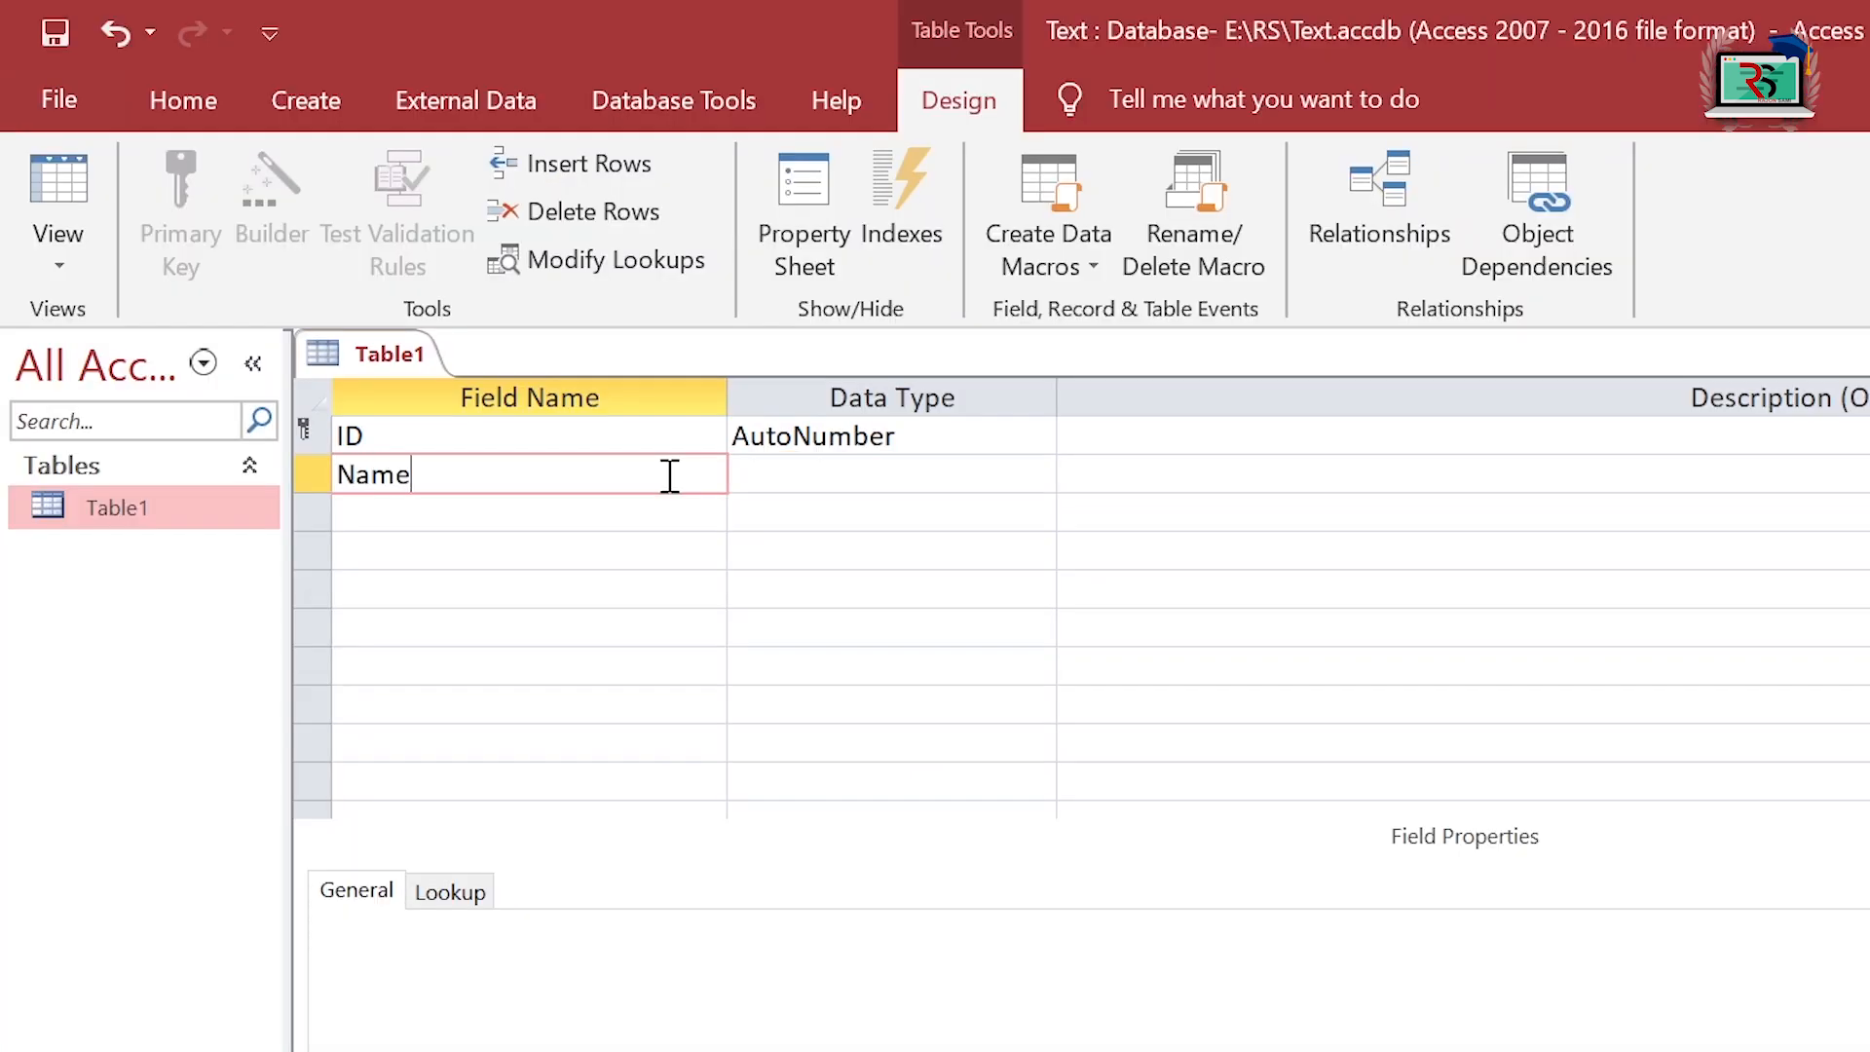
pyautogui.click(1040, 474)
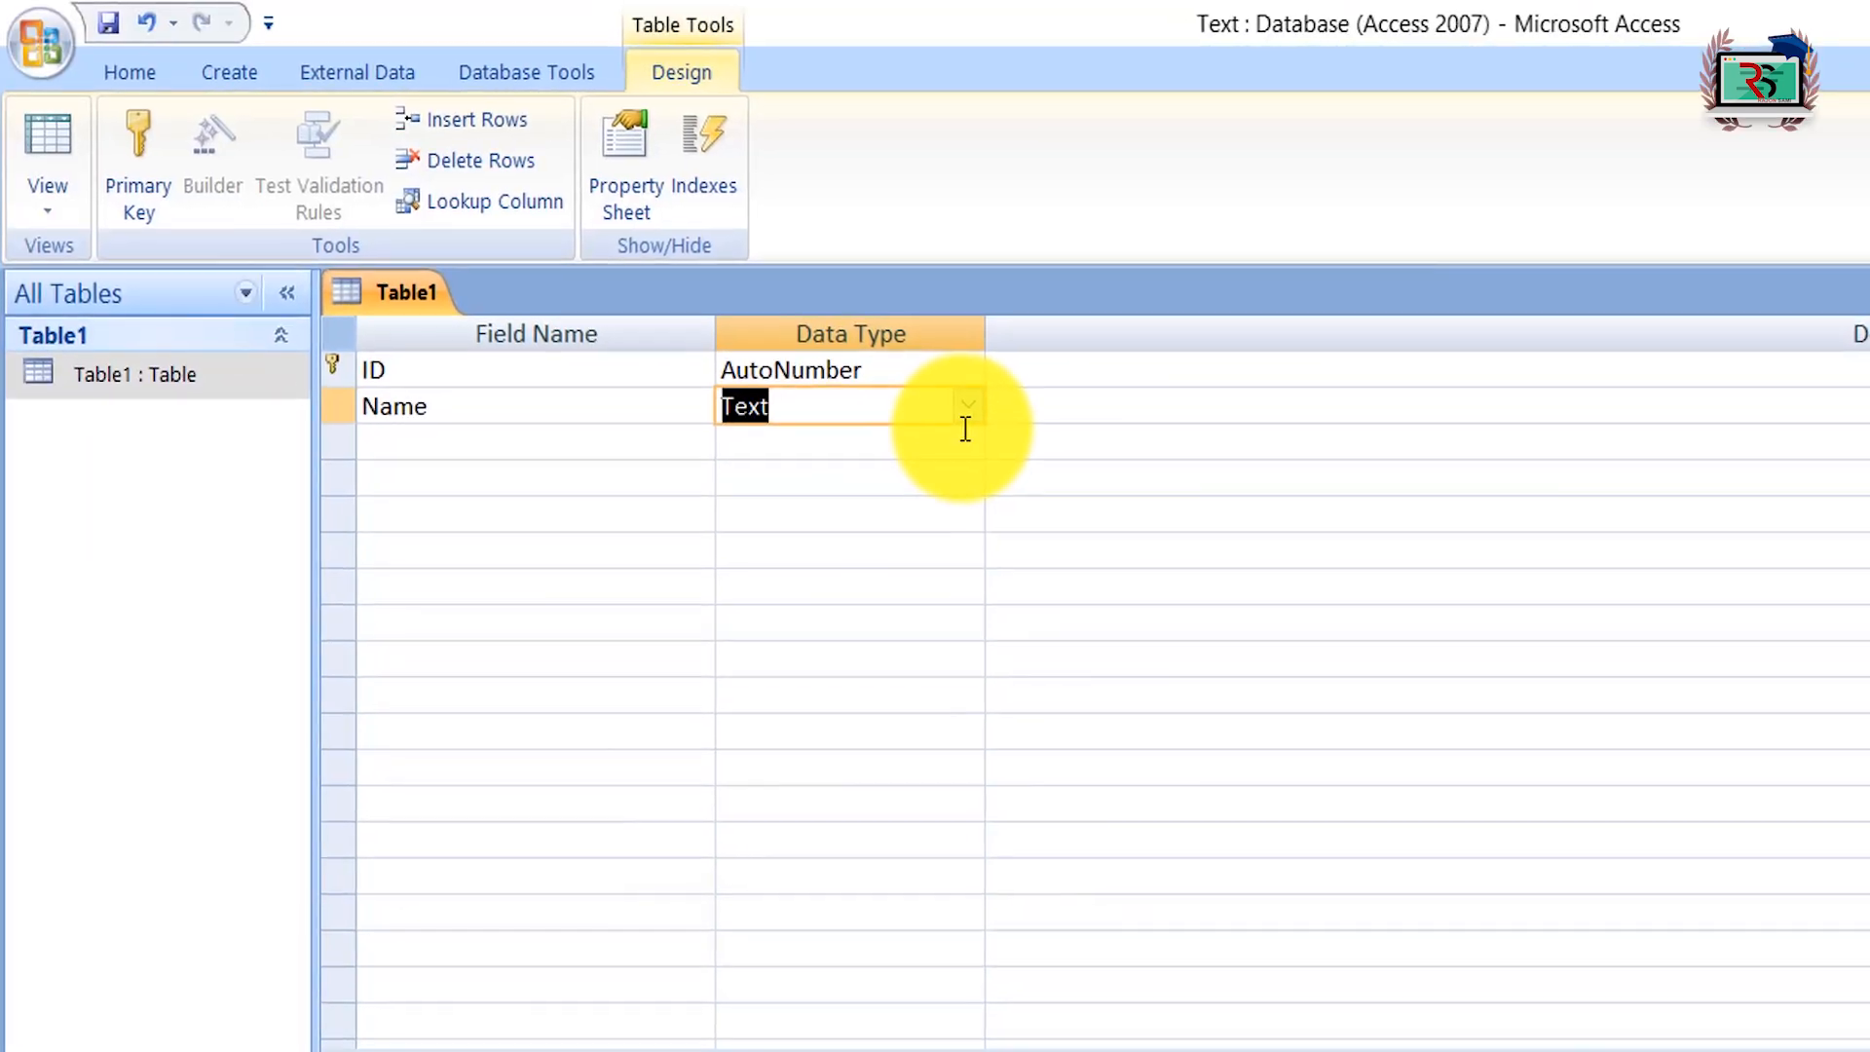
# - Open the Name field's Data Type dropdown to review the available types
pyautogui.click(969, 405)
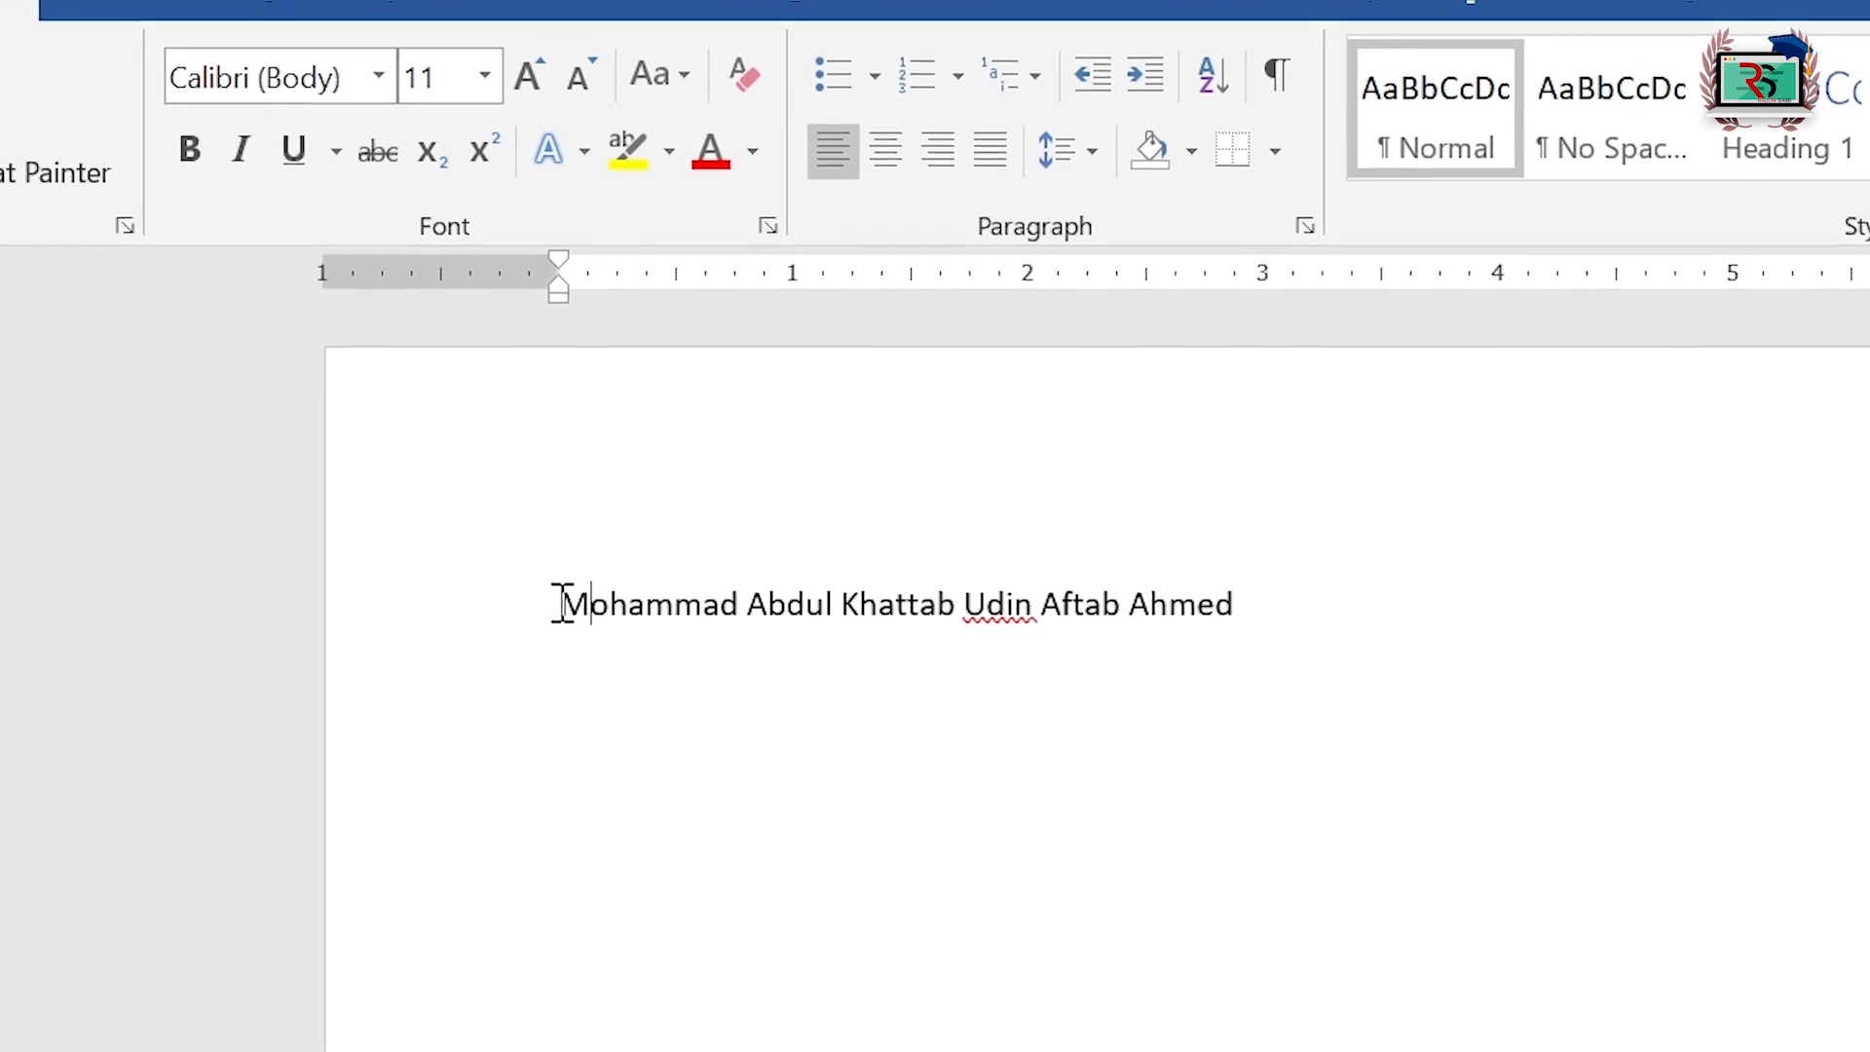
# - Select the sample name in Word and read its word count: 6 words, 39 characters
pyautogui.moveTo(682, 604); pyautogui.dragTo(1222, 591)
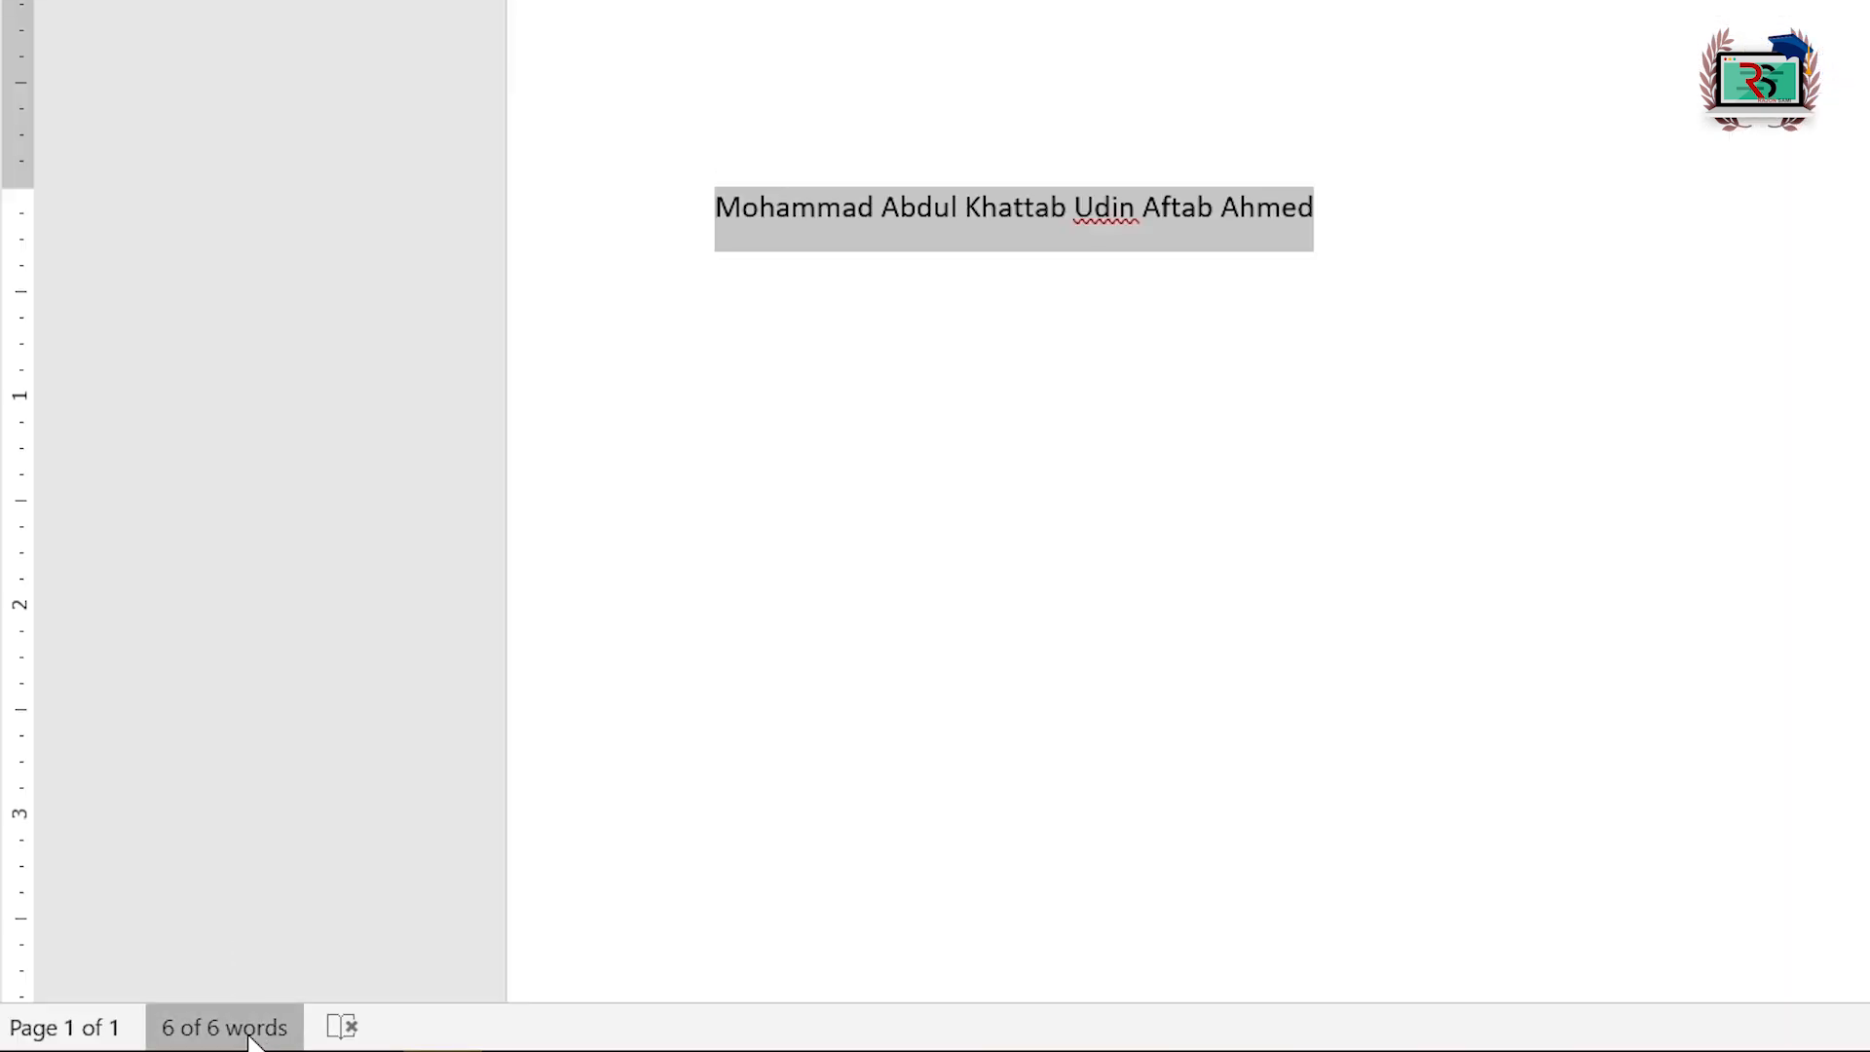
pyautogui.click(249, 1040)
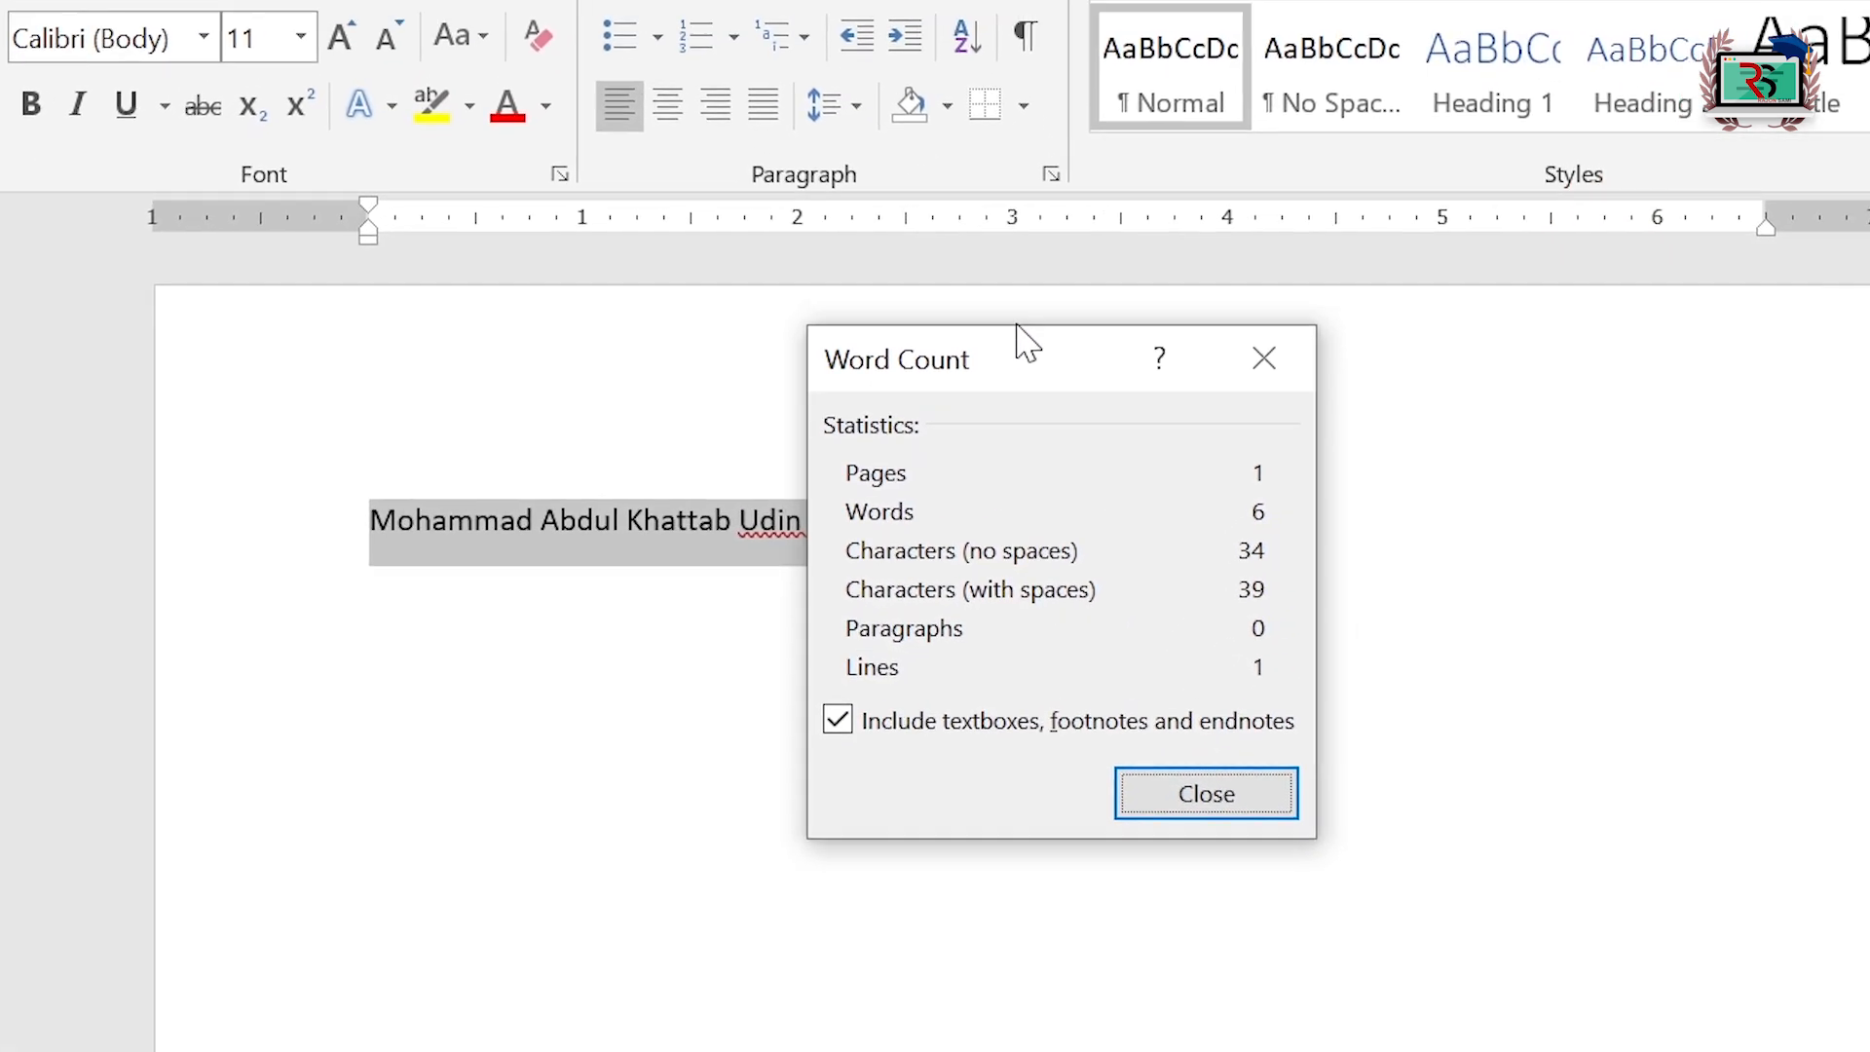
pyautogui.moveTo(1181, 204); pyautogui.dragTo(1587, 269)
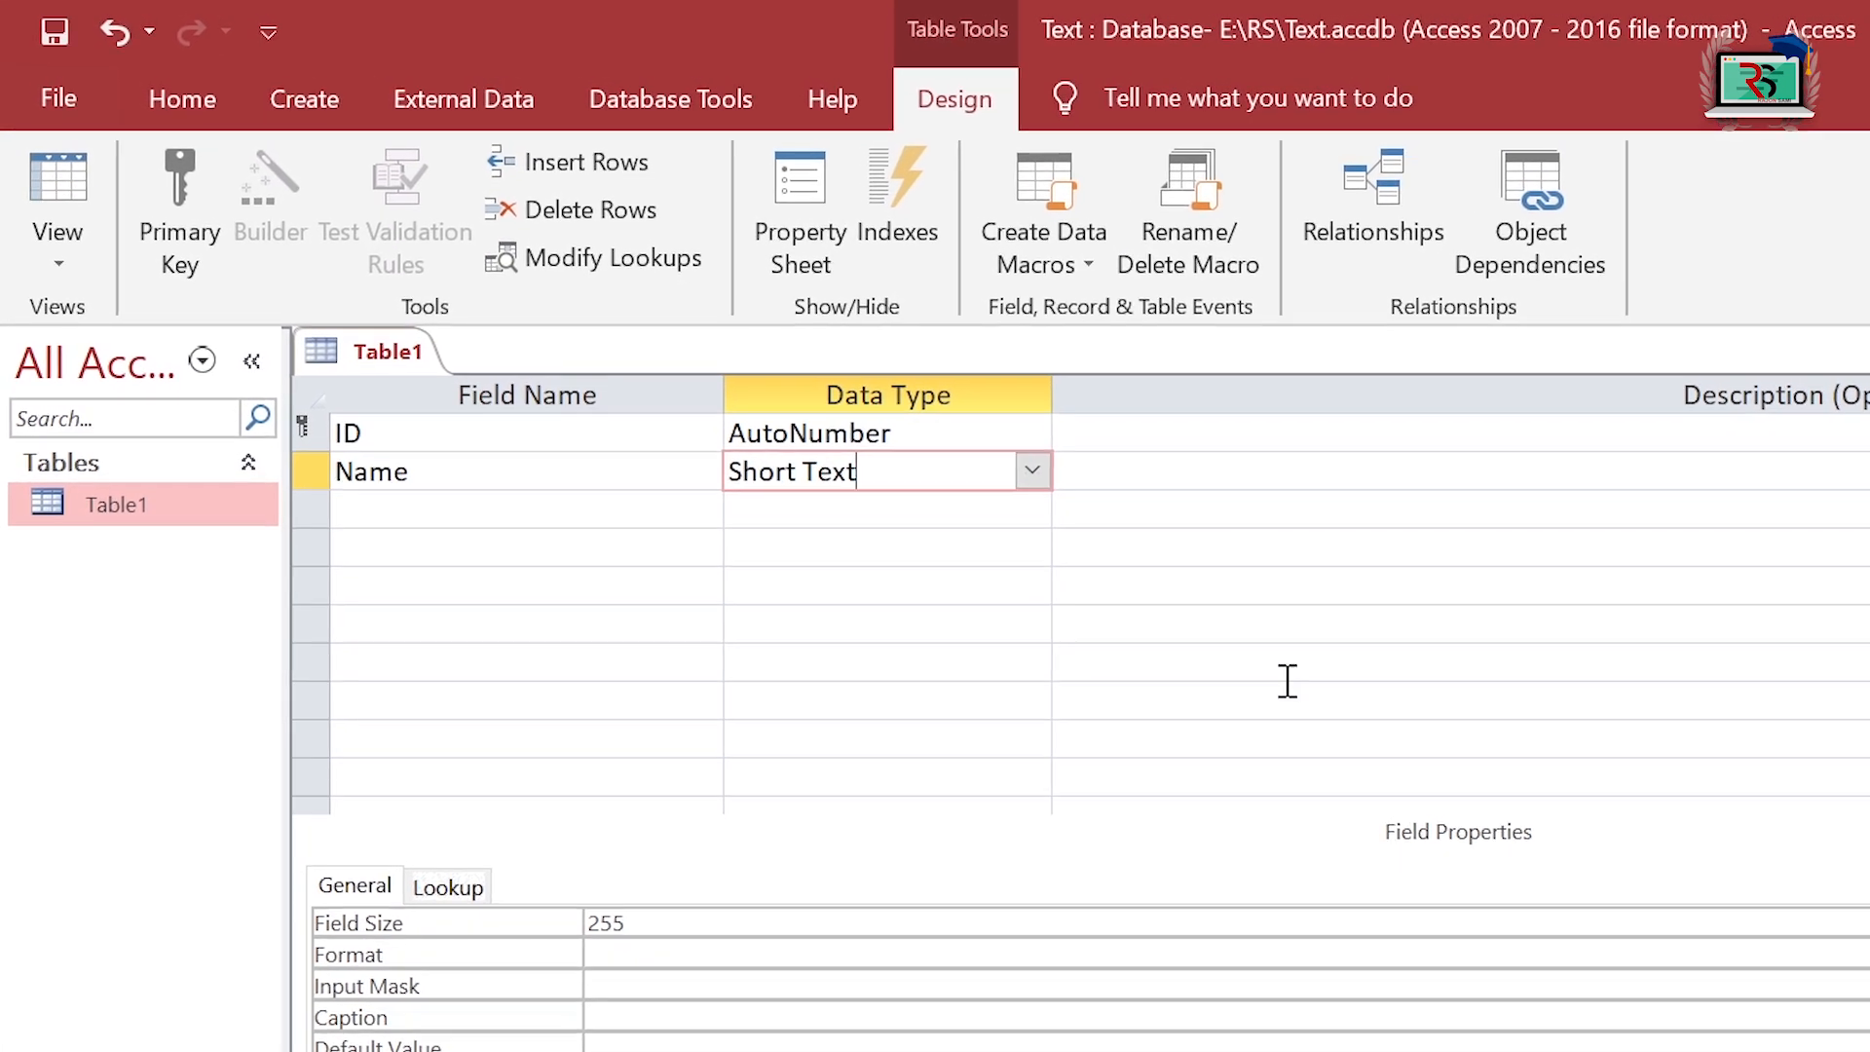
# - Keep the Name field's data type as Short Text
pyautogui.click(1015, 464)
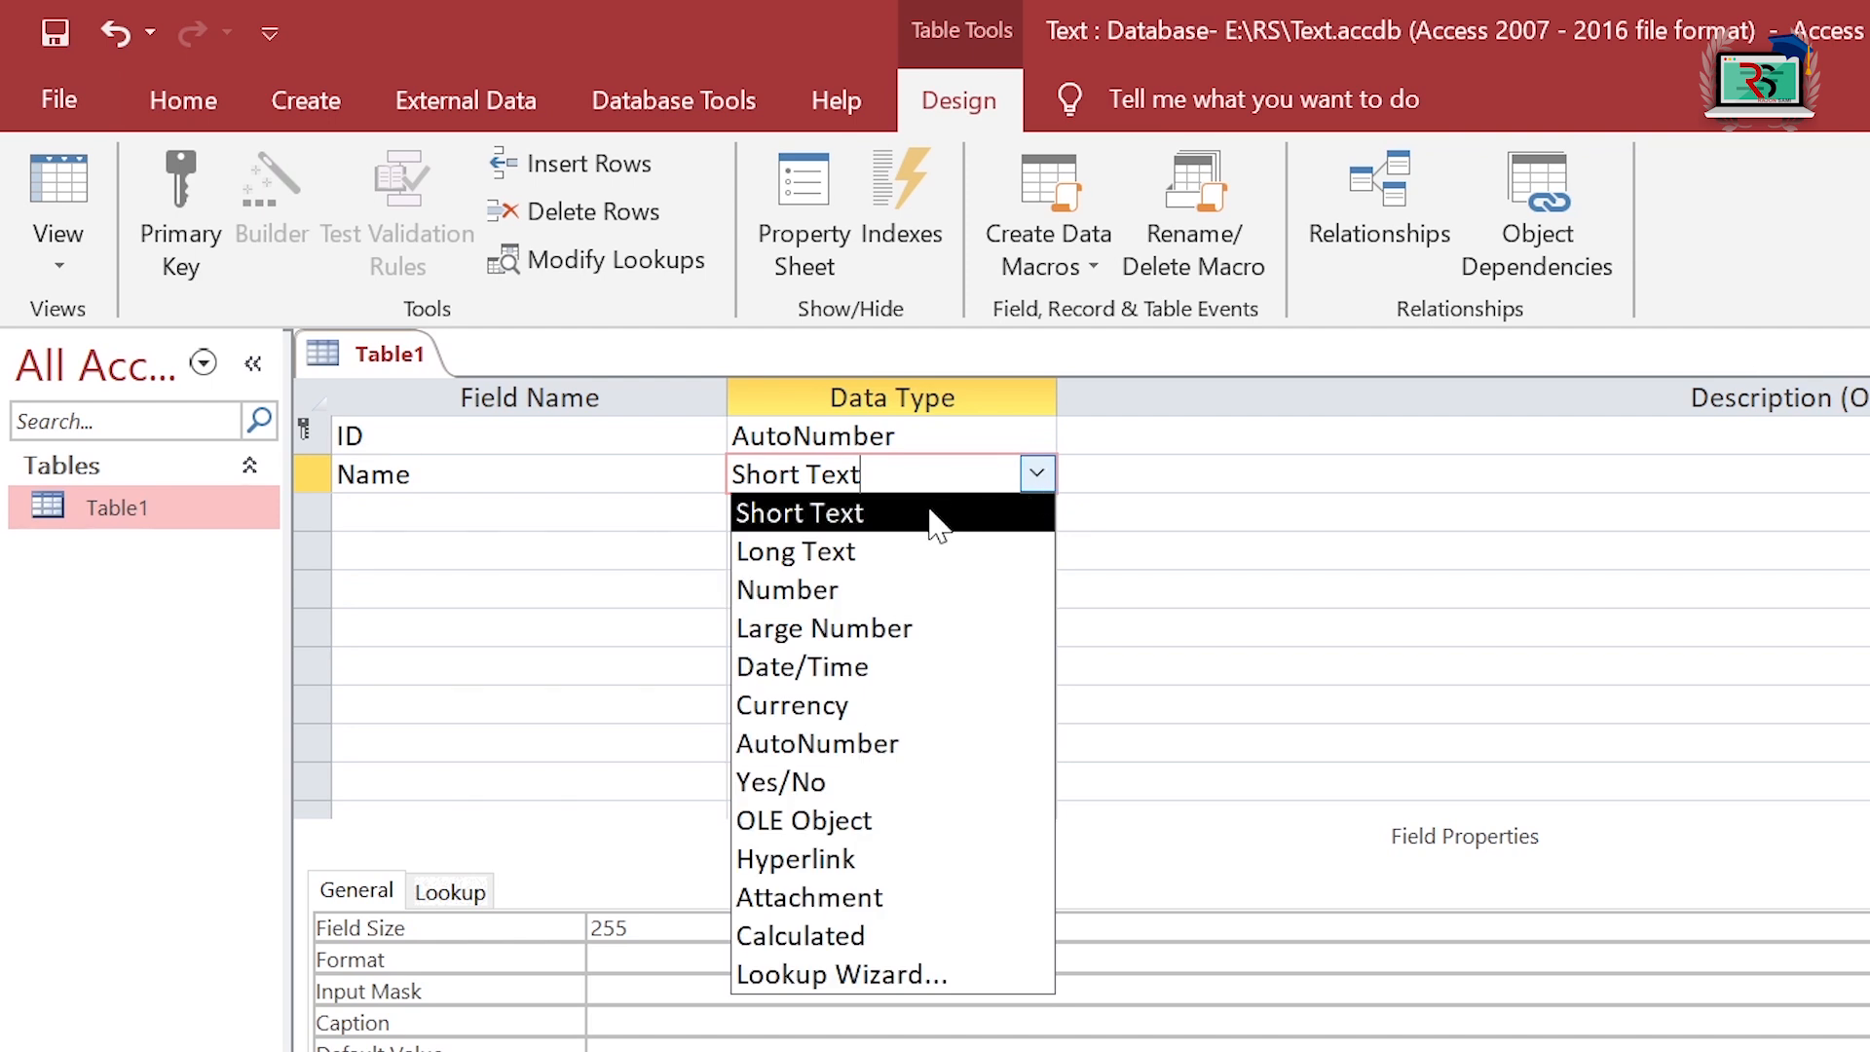
pyautogui.click(934, 516)
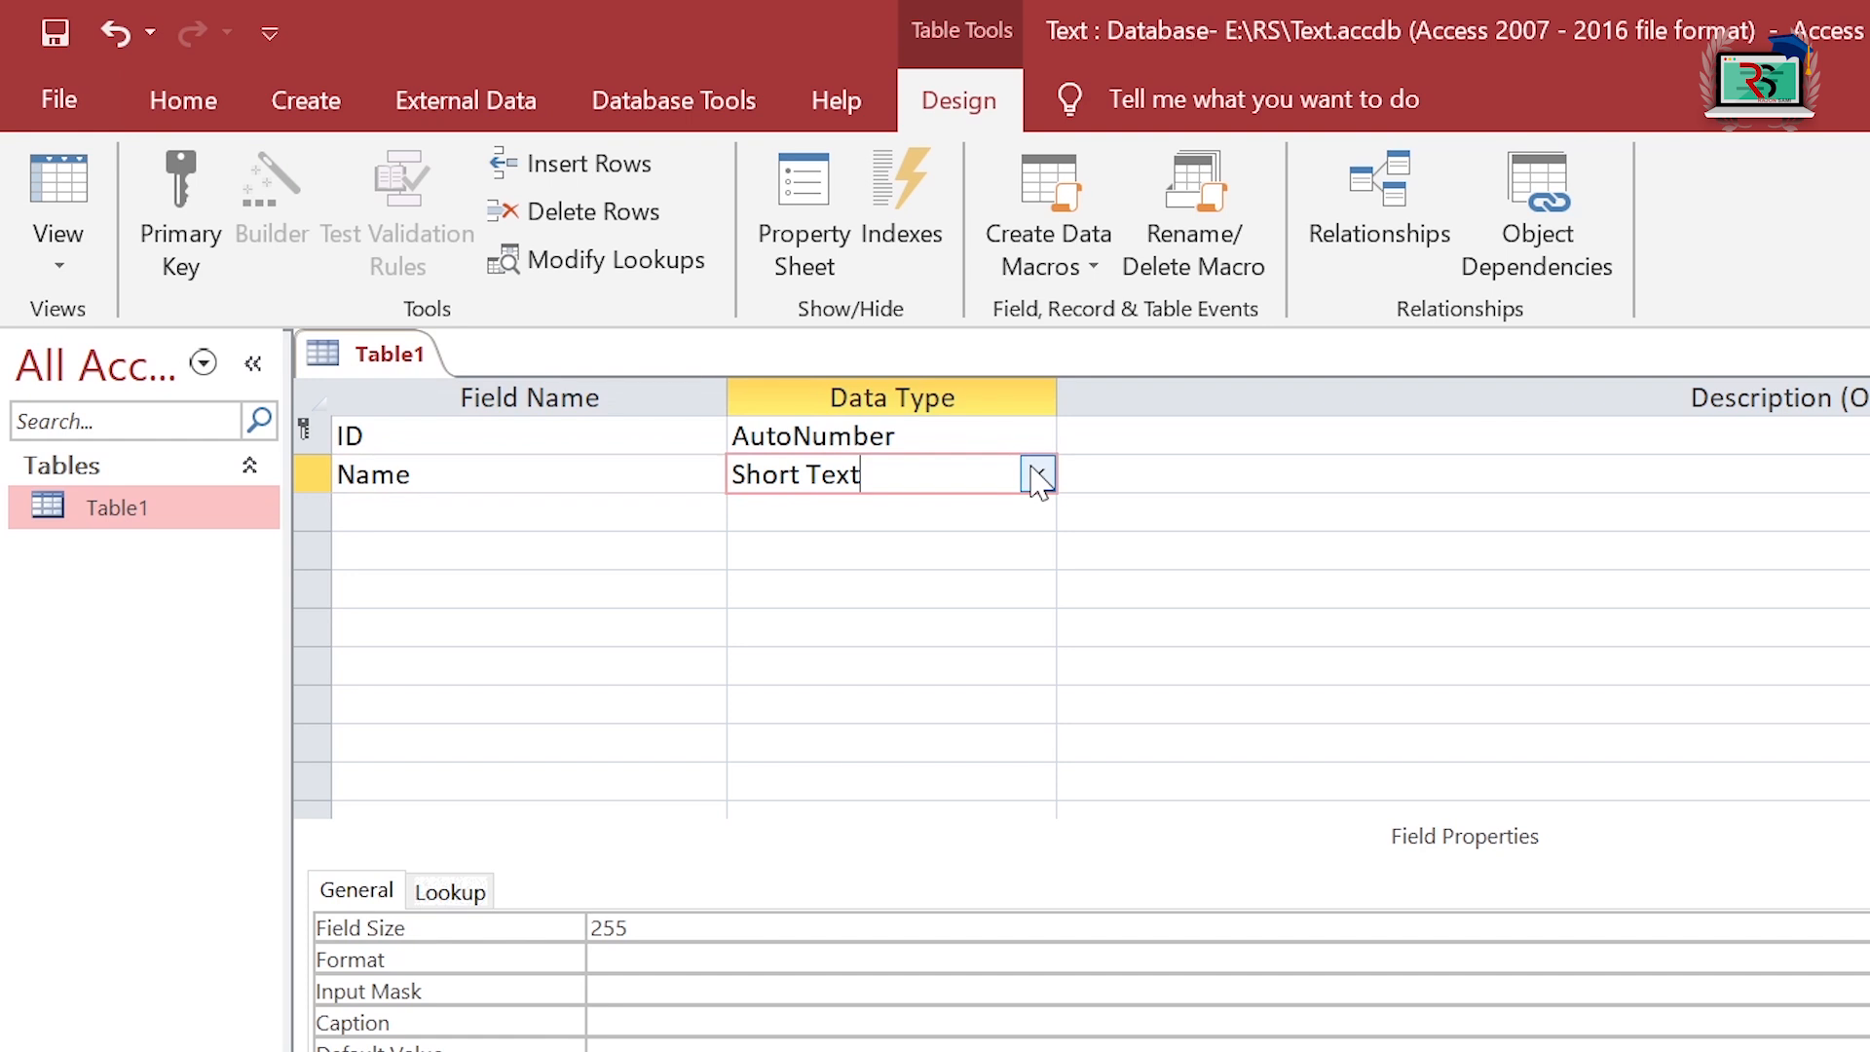
pyautogui.click(1037, 476)
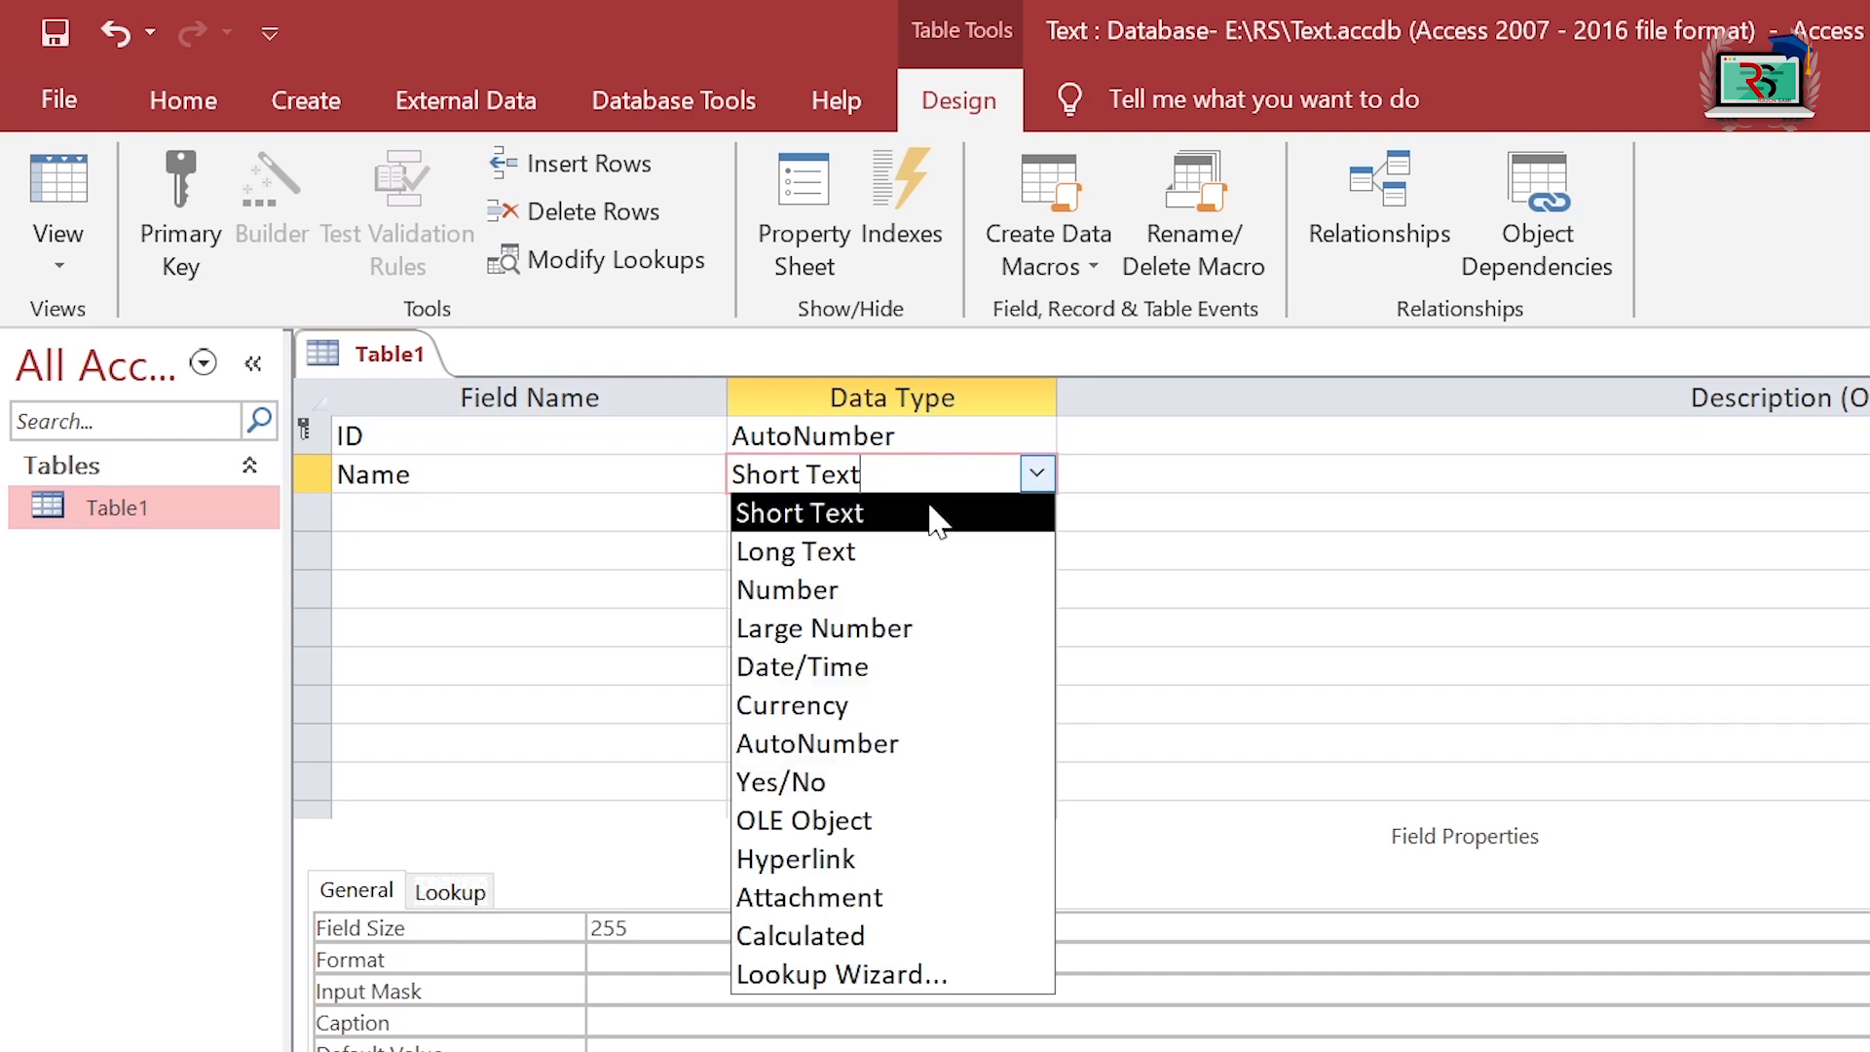
pyautogui.click(934, 516)
# - Add a 'Father Name' field of type Short Text in the third row
pyautogui.click(524, 516)
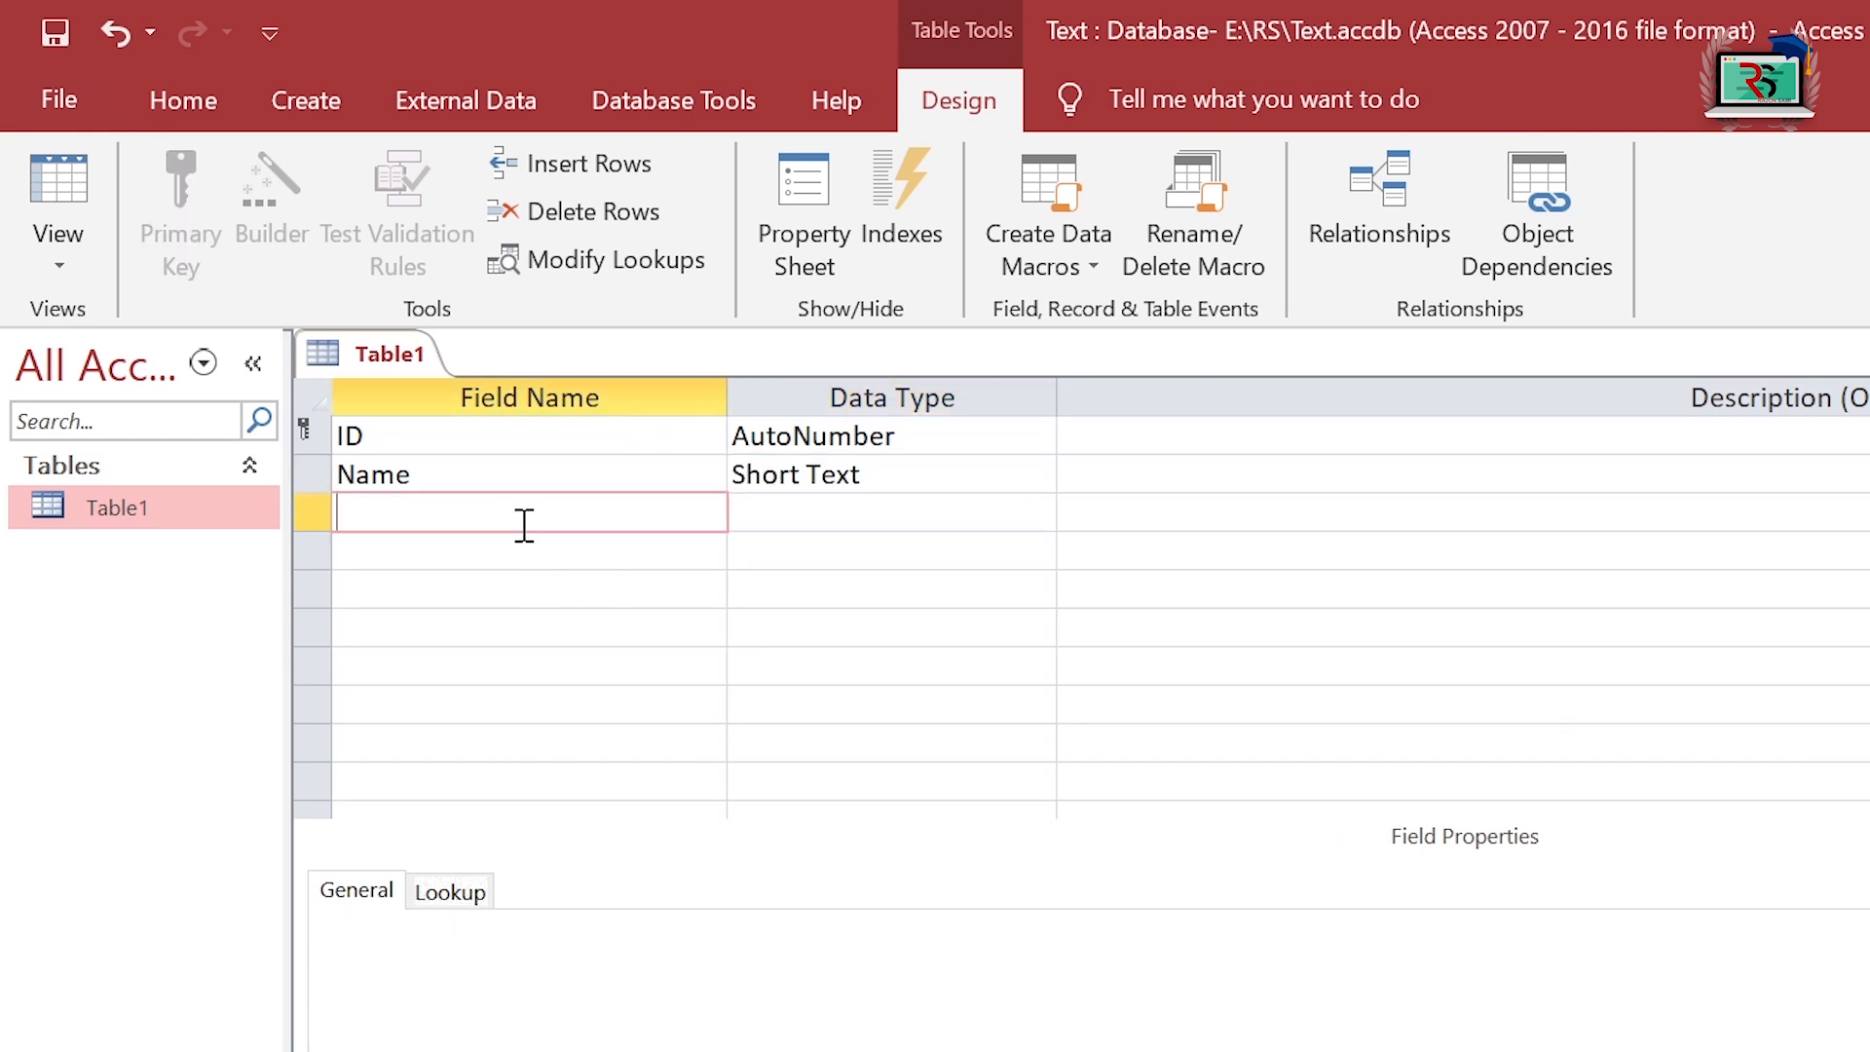
pyautogui.write('Father Name')
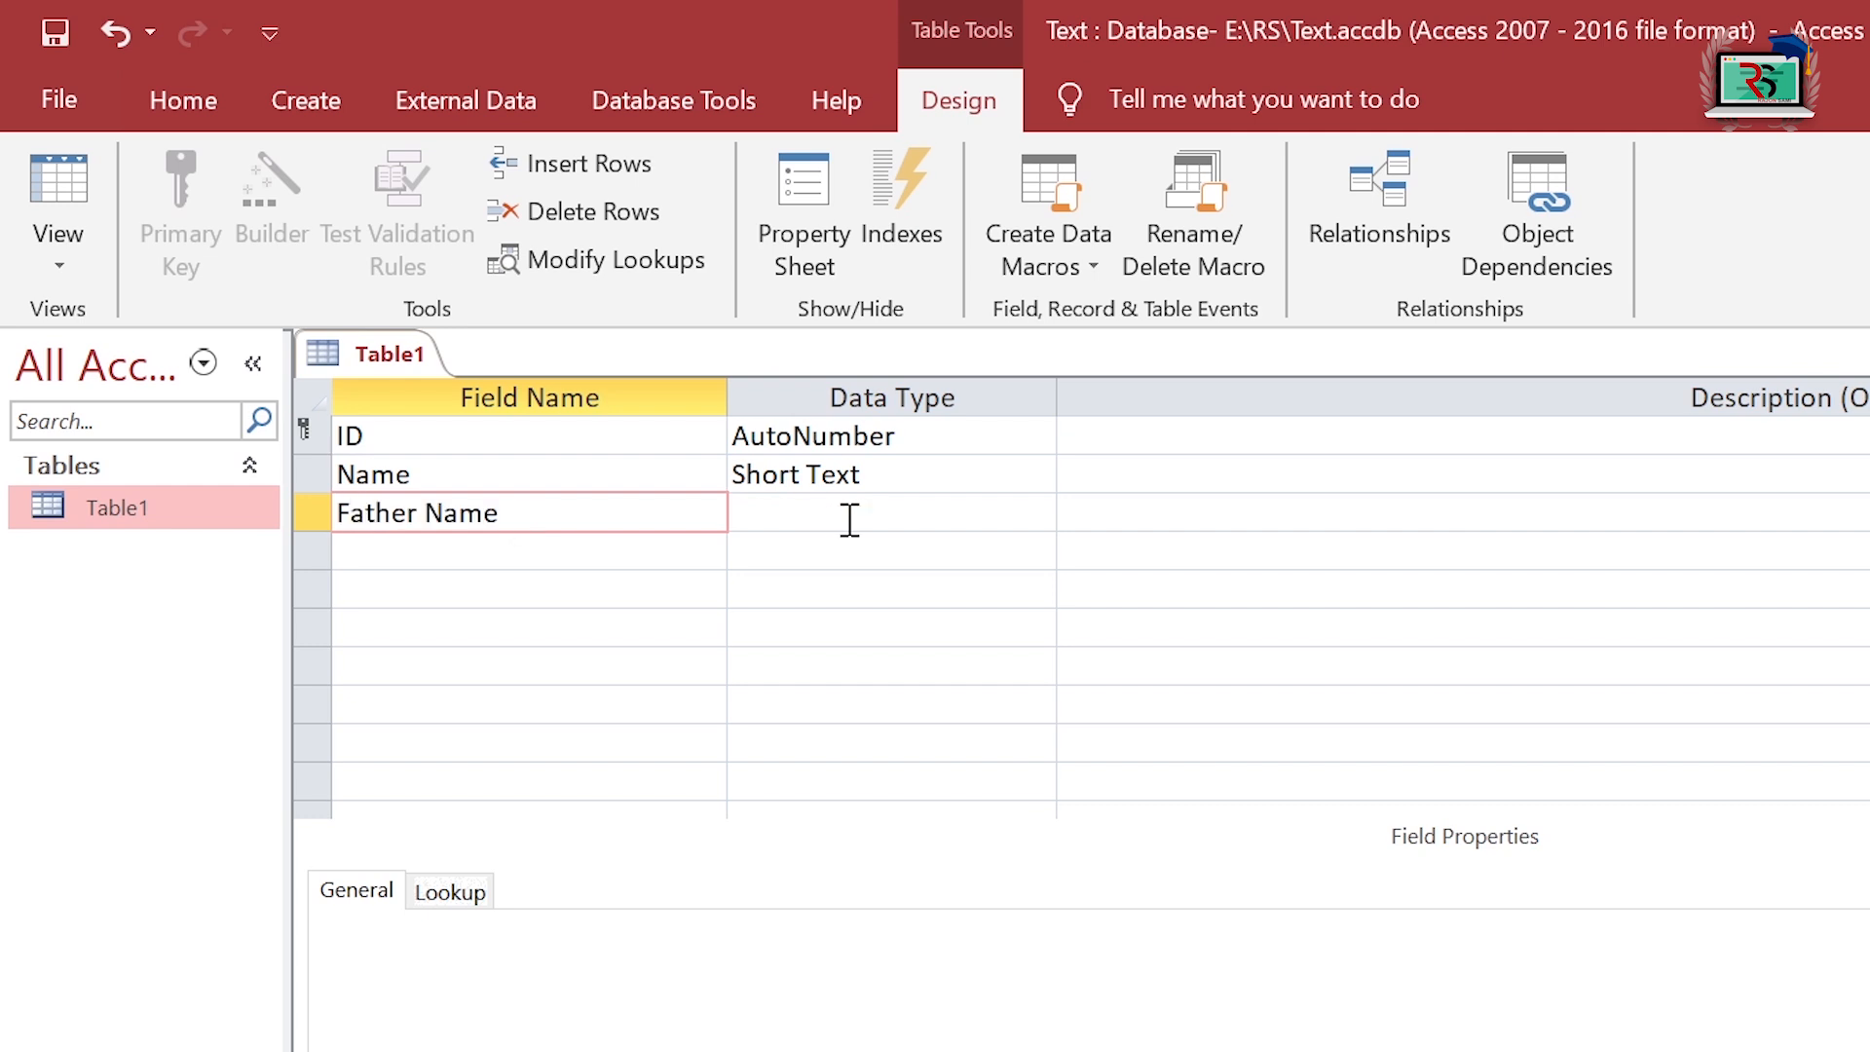
pyautogui.click(847, 516)
pyautogui.click(1037, 512)
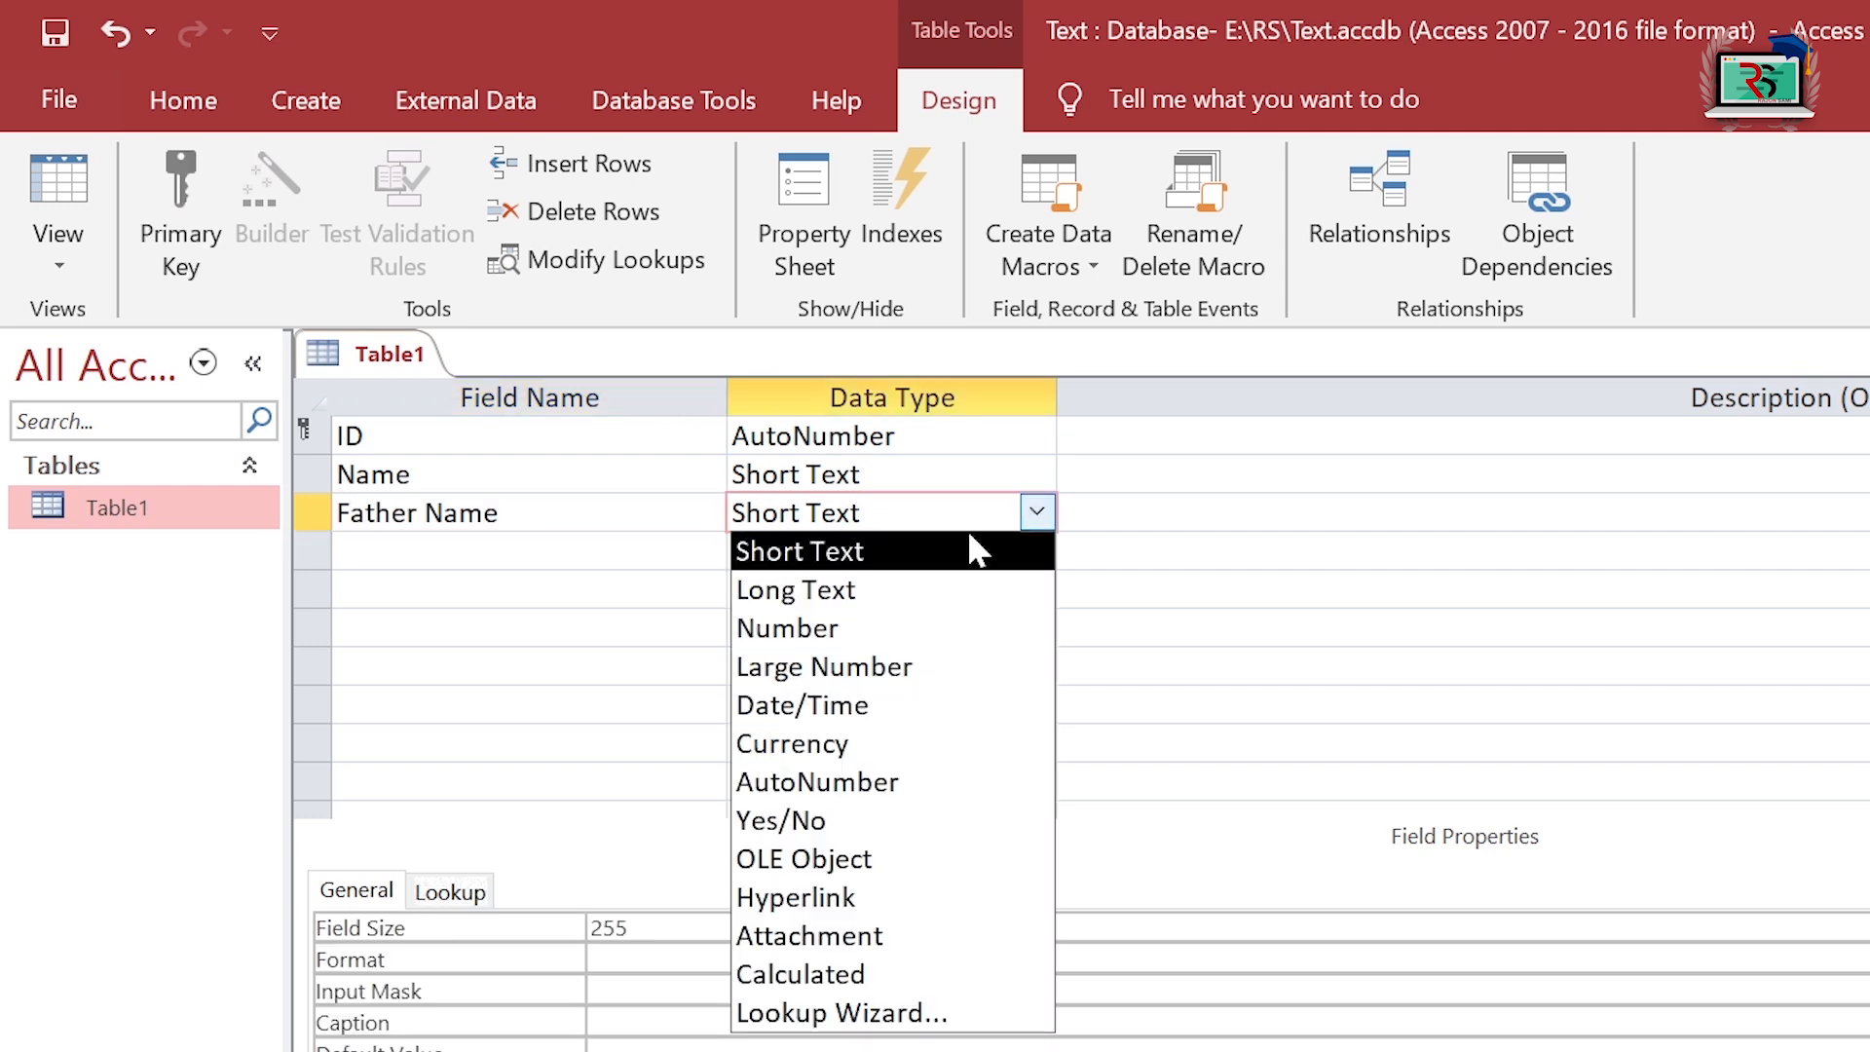
pyautogui.click(949, 552)
# - Add a 'Mother Name' Short Text field in the fourth row and review both new rows
pyautogui.click(444, 556)
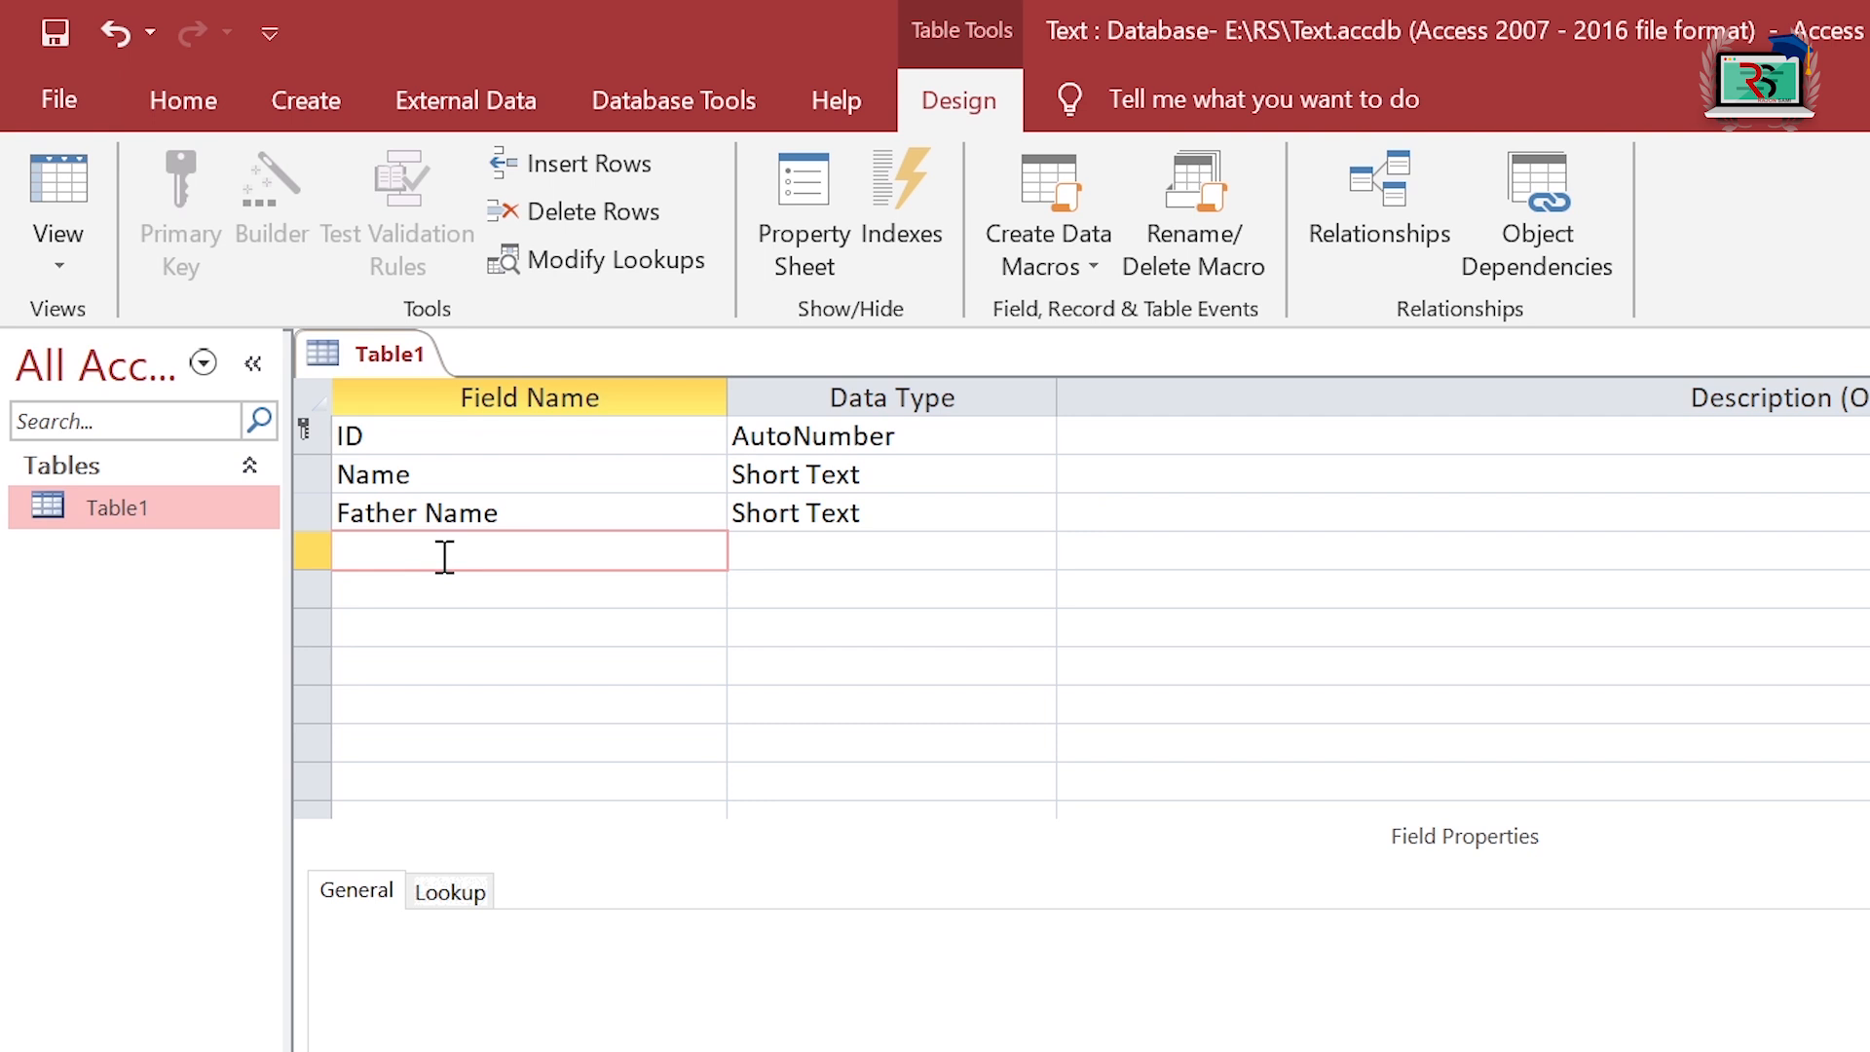
pyautogui.write('Mother Name')
pyautogui.click(985, 548)
pyautogui.click(1036, 555)
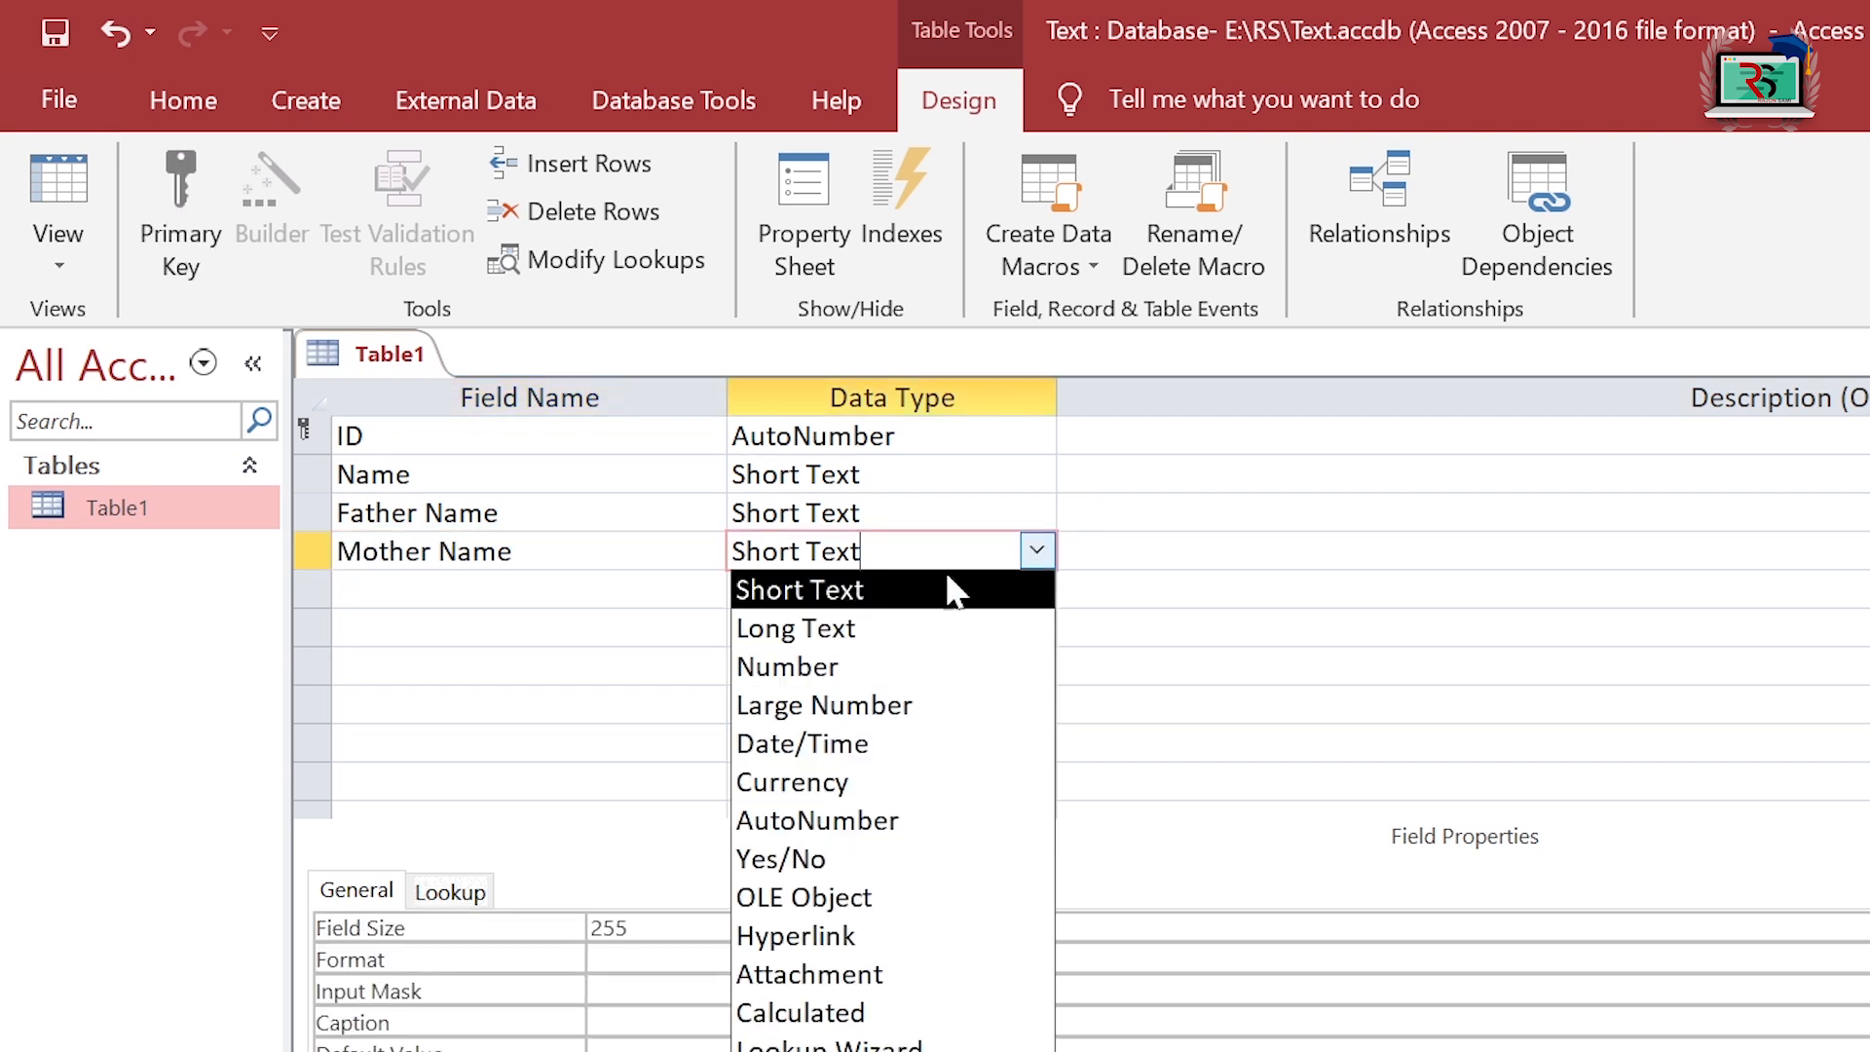
pyautogui.click(906, 588)
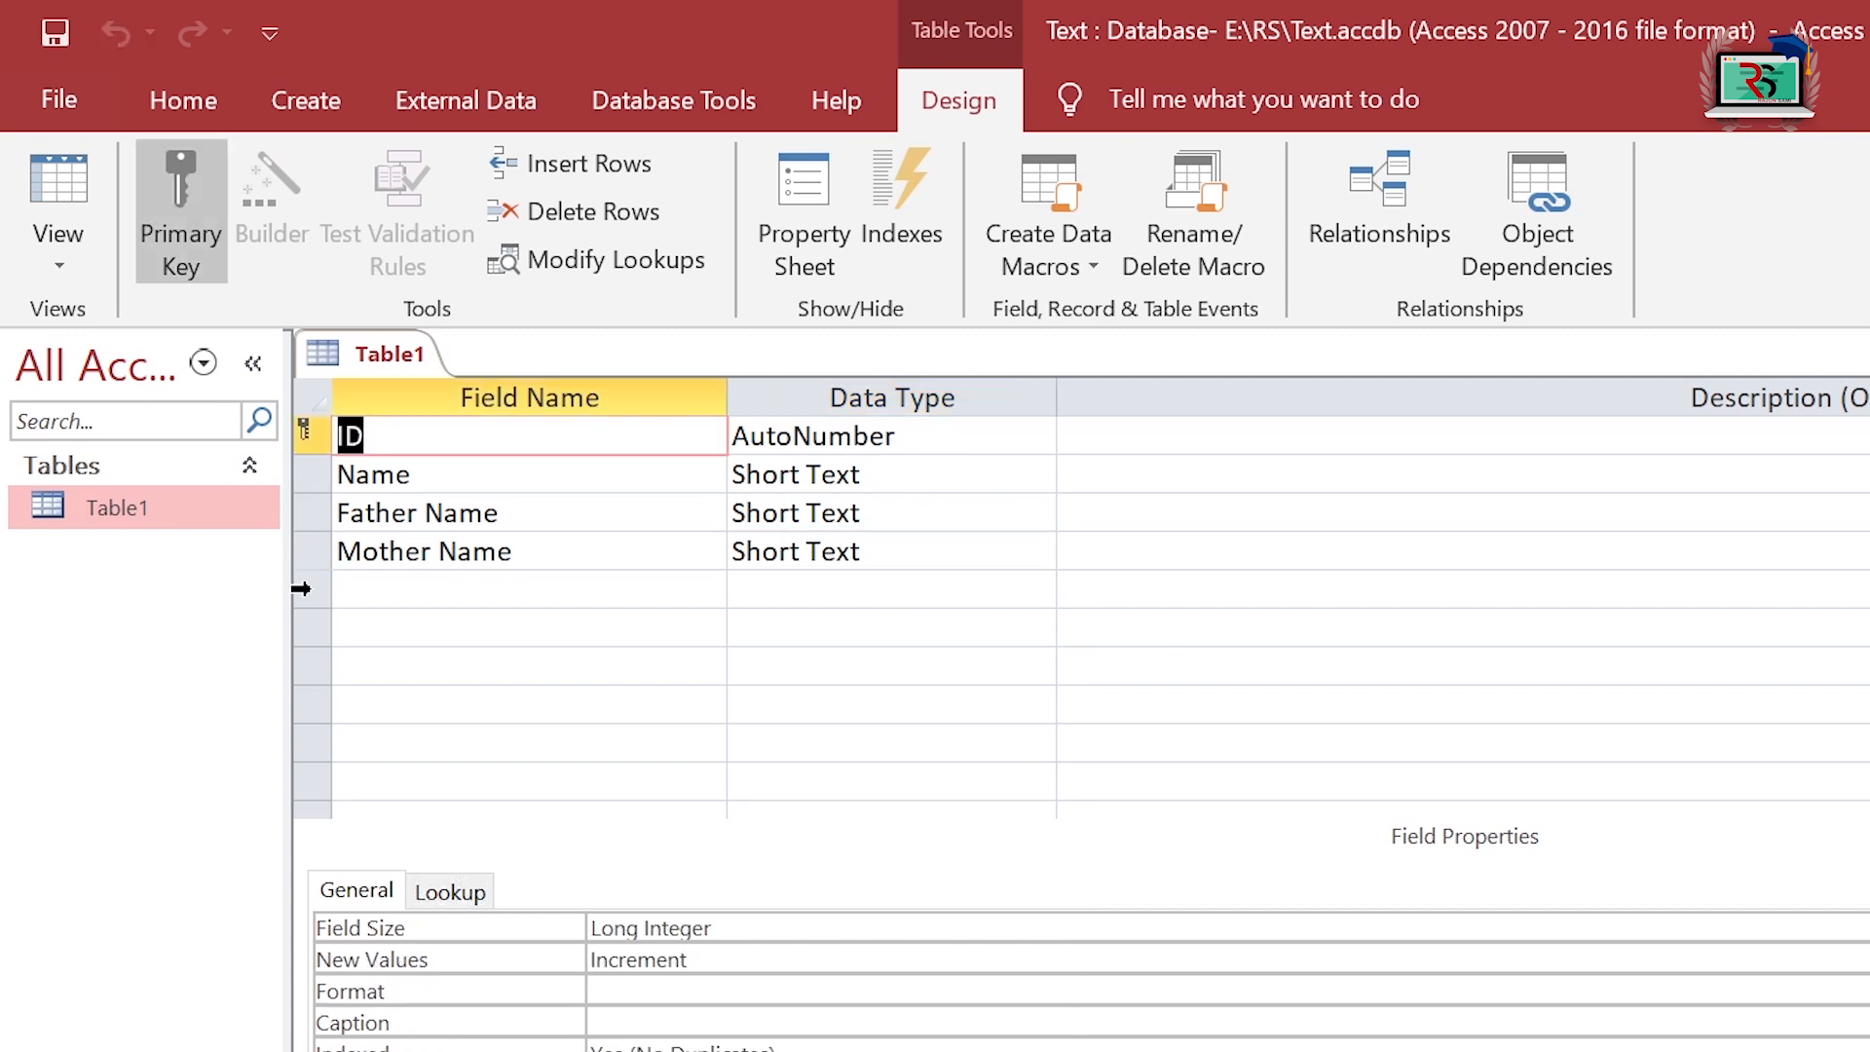
pyautogui.click(393, 512)
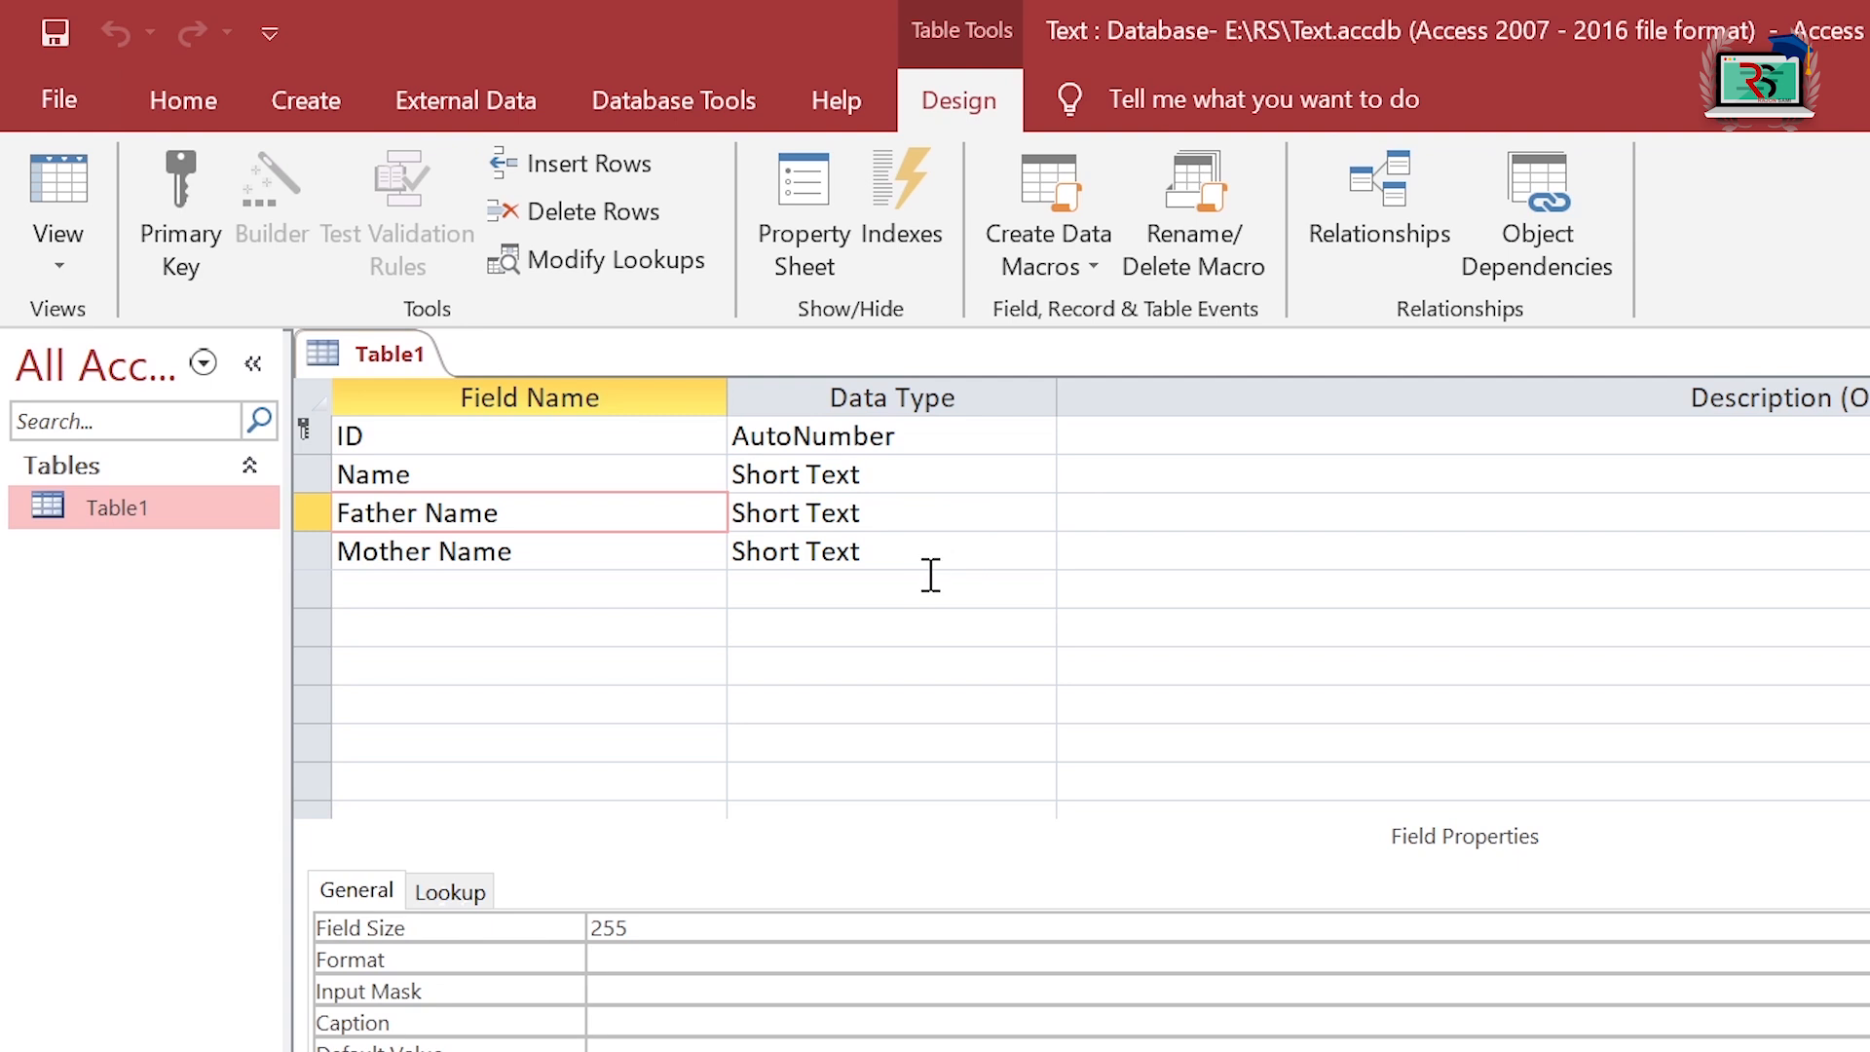
pyautogui.click(528, 553)
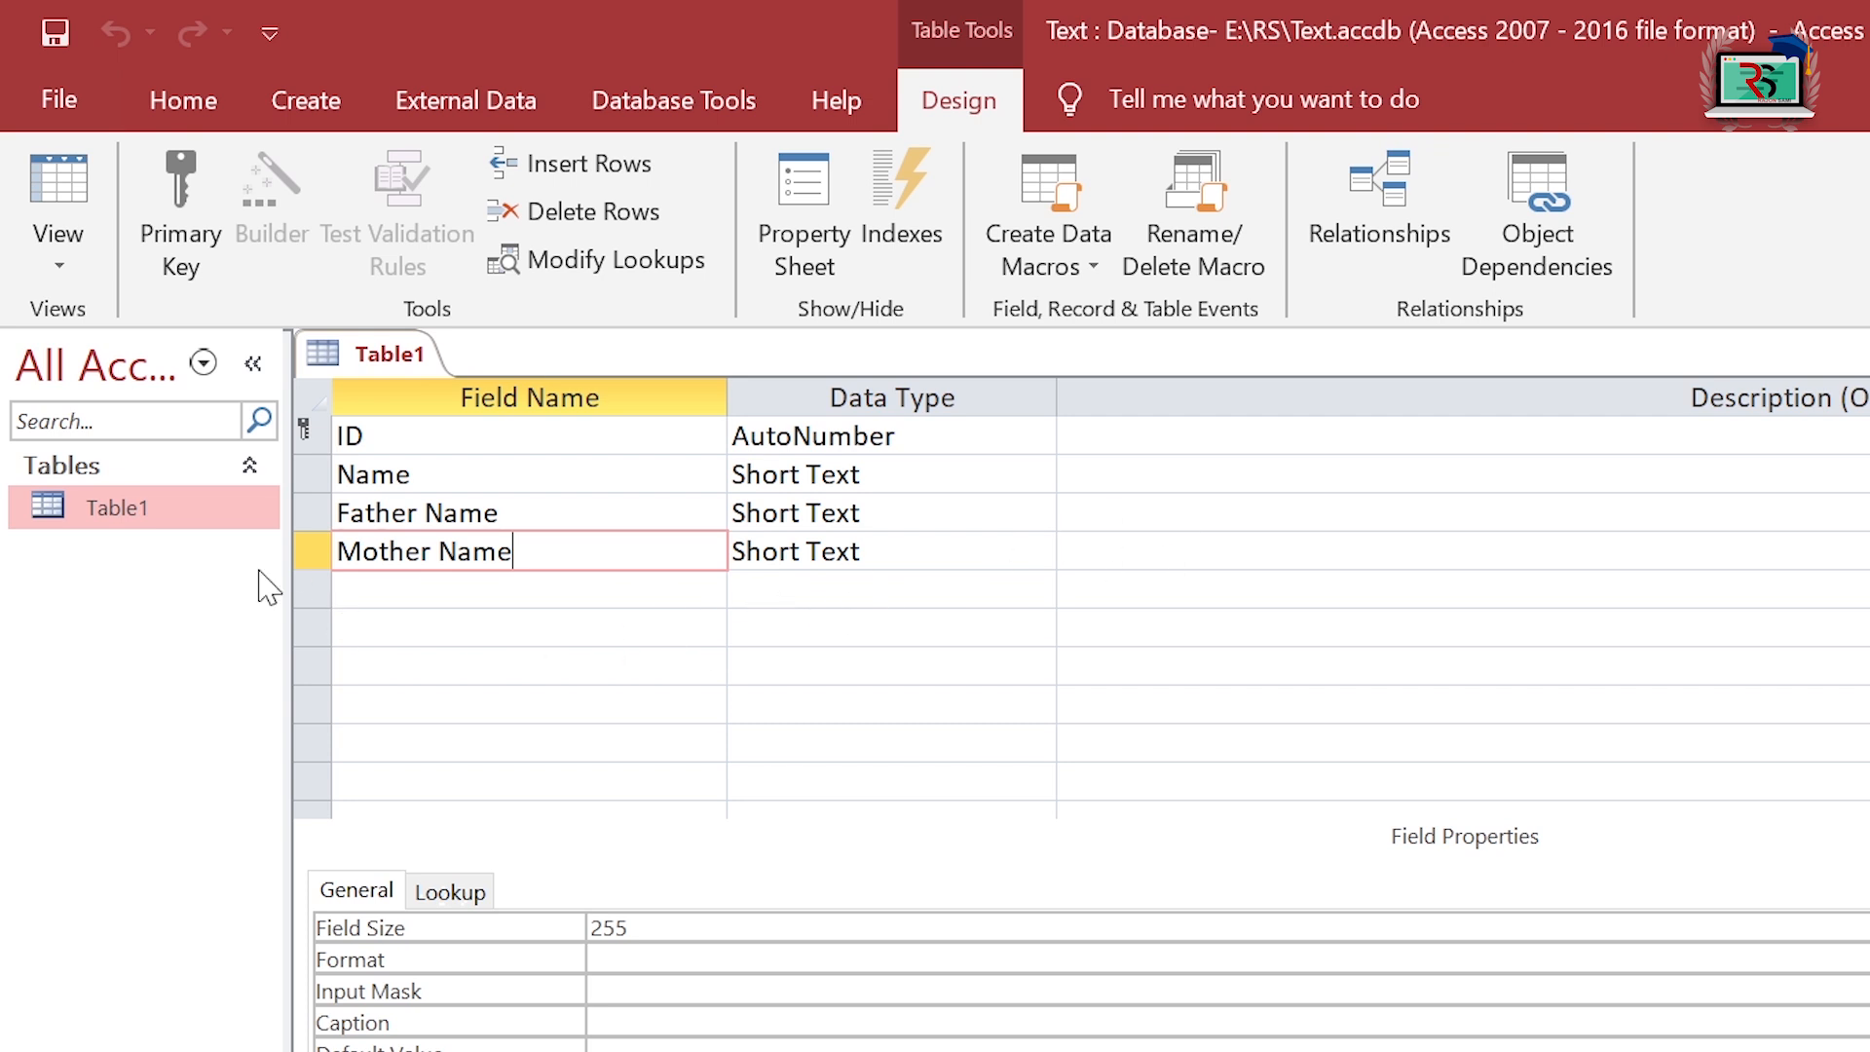
# - Open Table1 and enter the first record's name, father's name and mother's name
pyautogui.rightClick(207, 510)
pyautogui.click(292, 535)
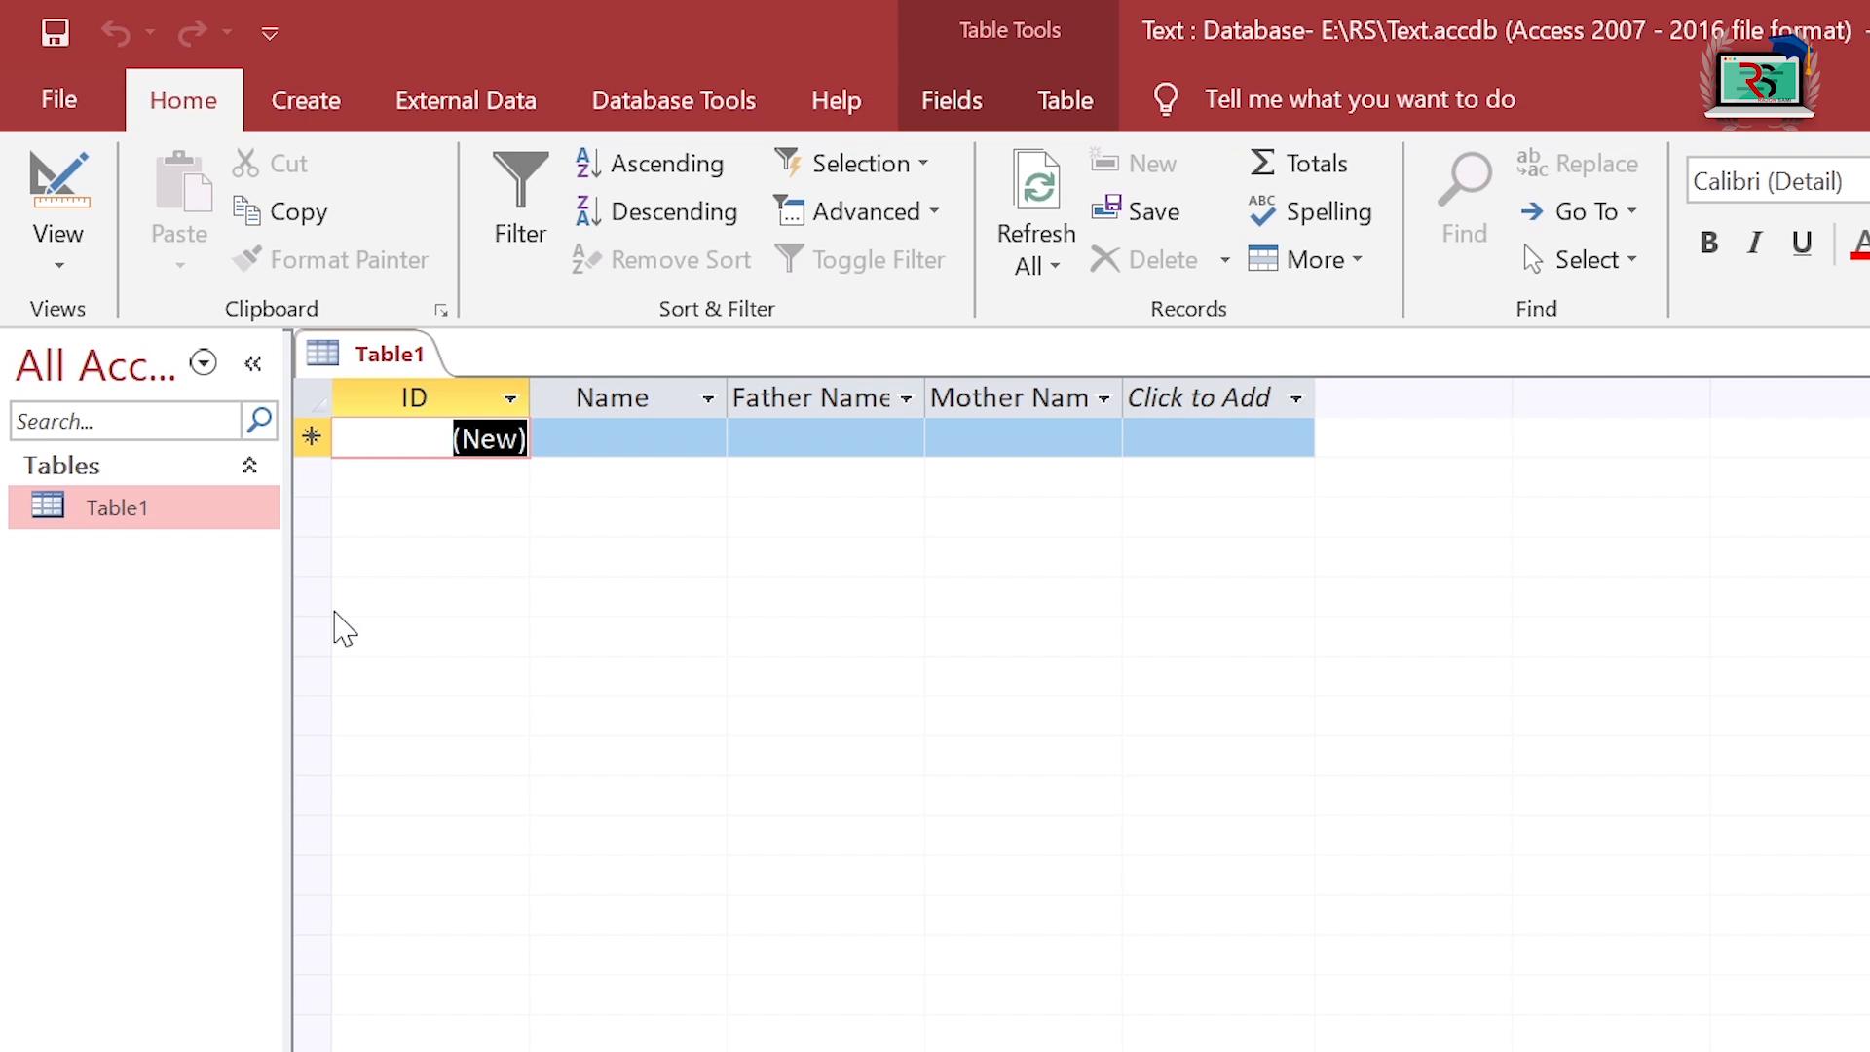
pyautogui.press('Tab')
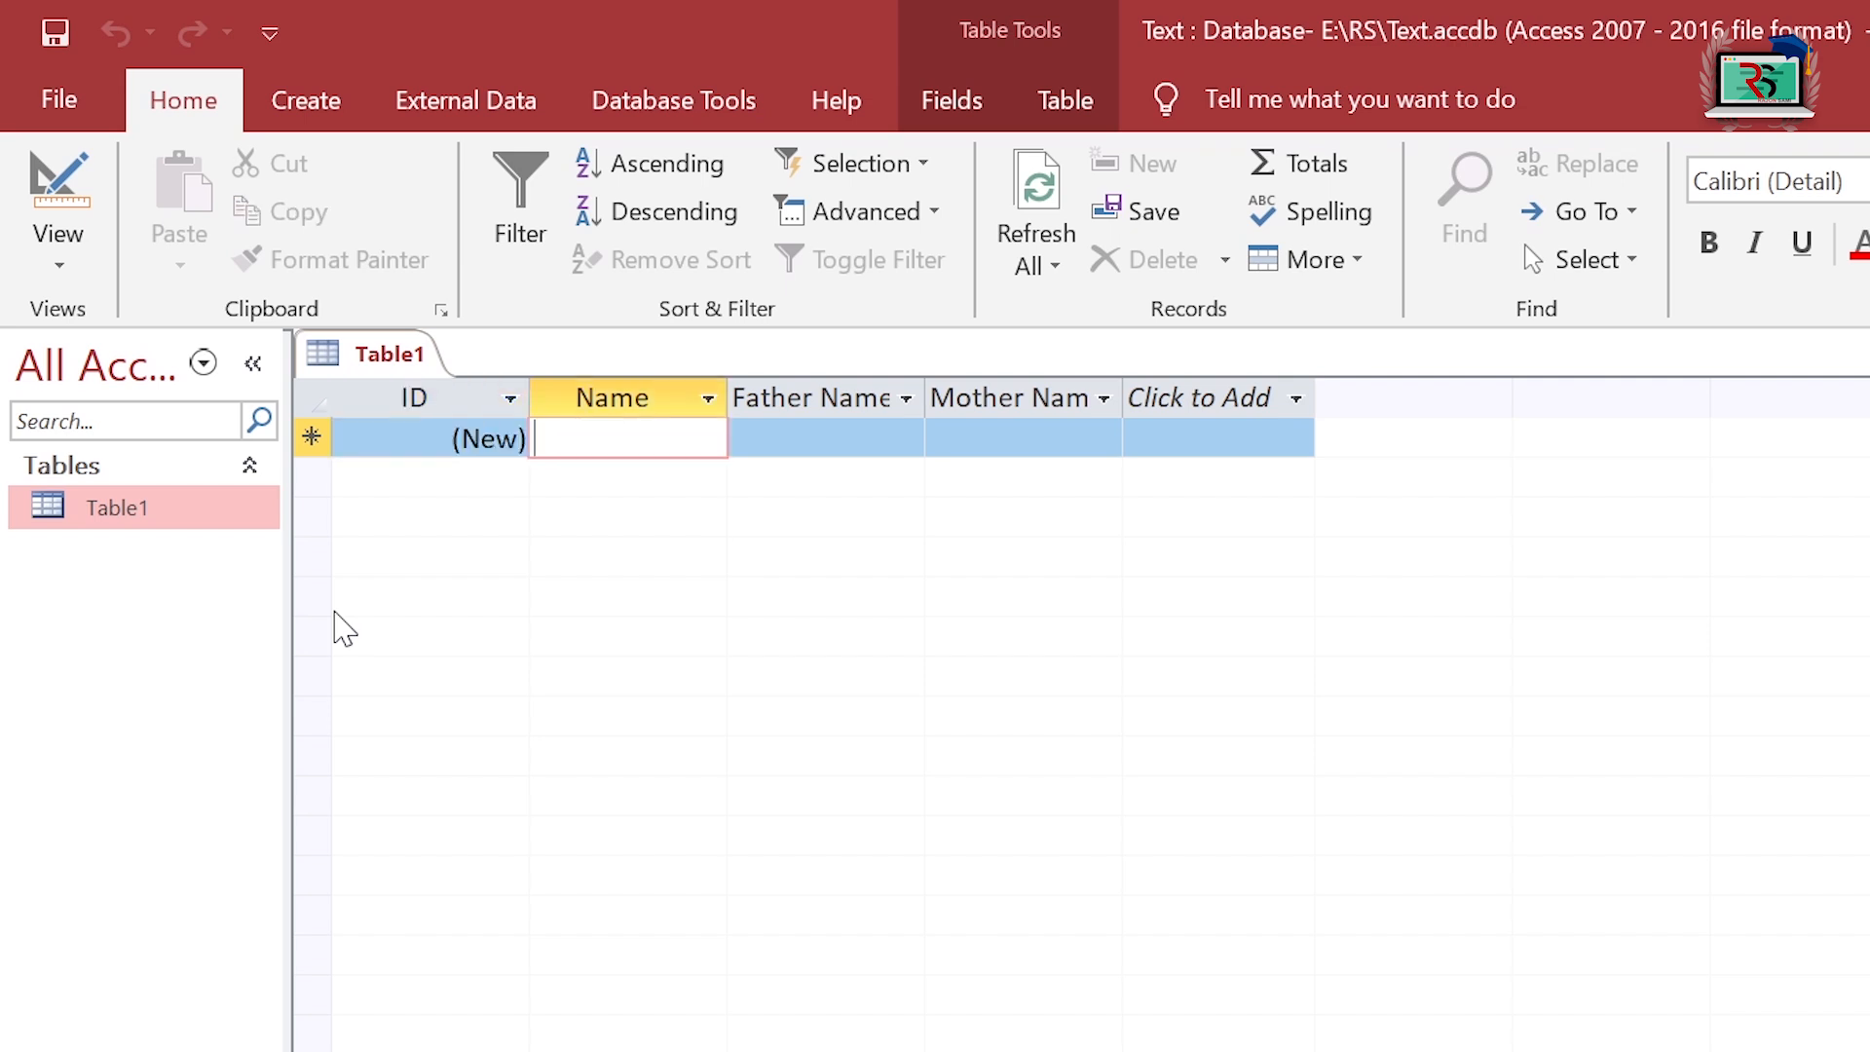
pyautogui.write('Anwar Hossain')
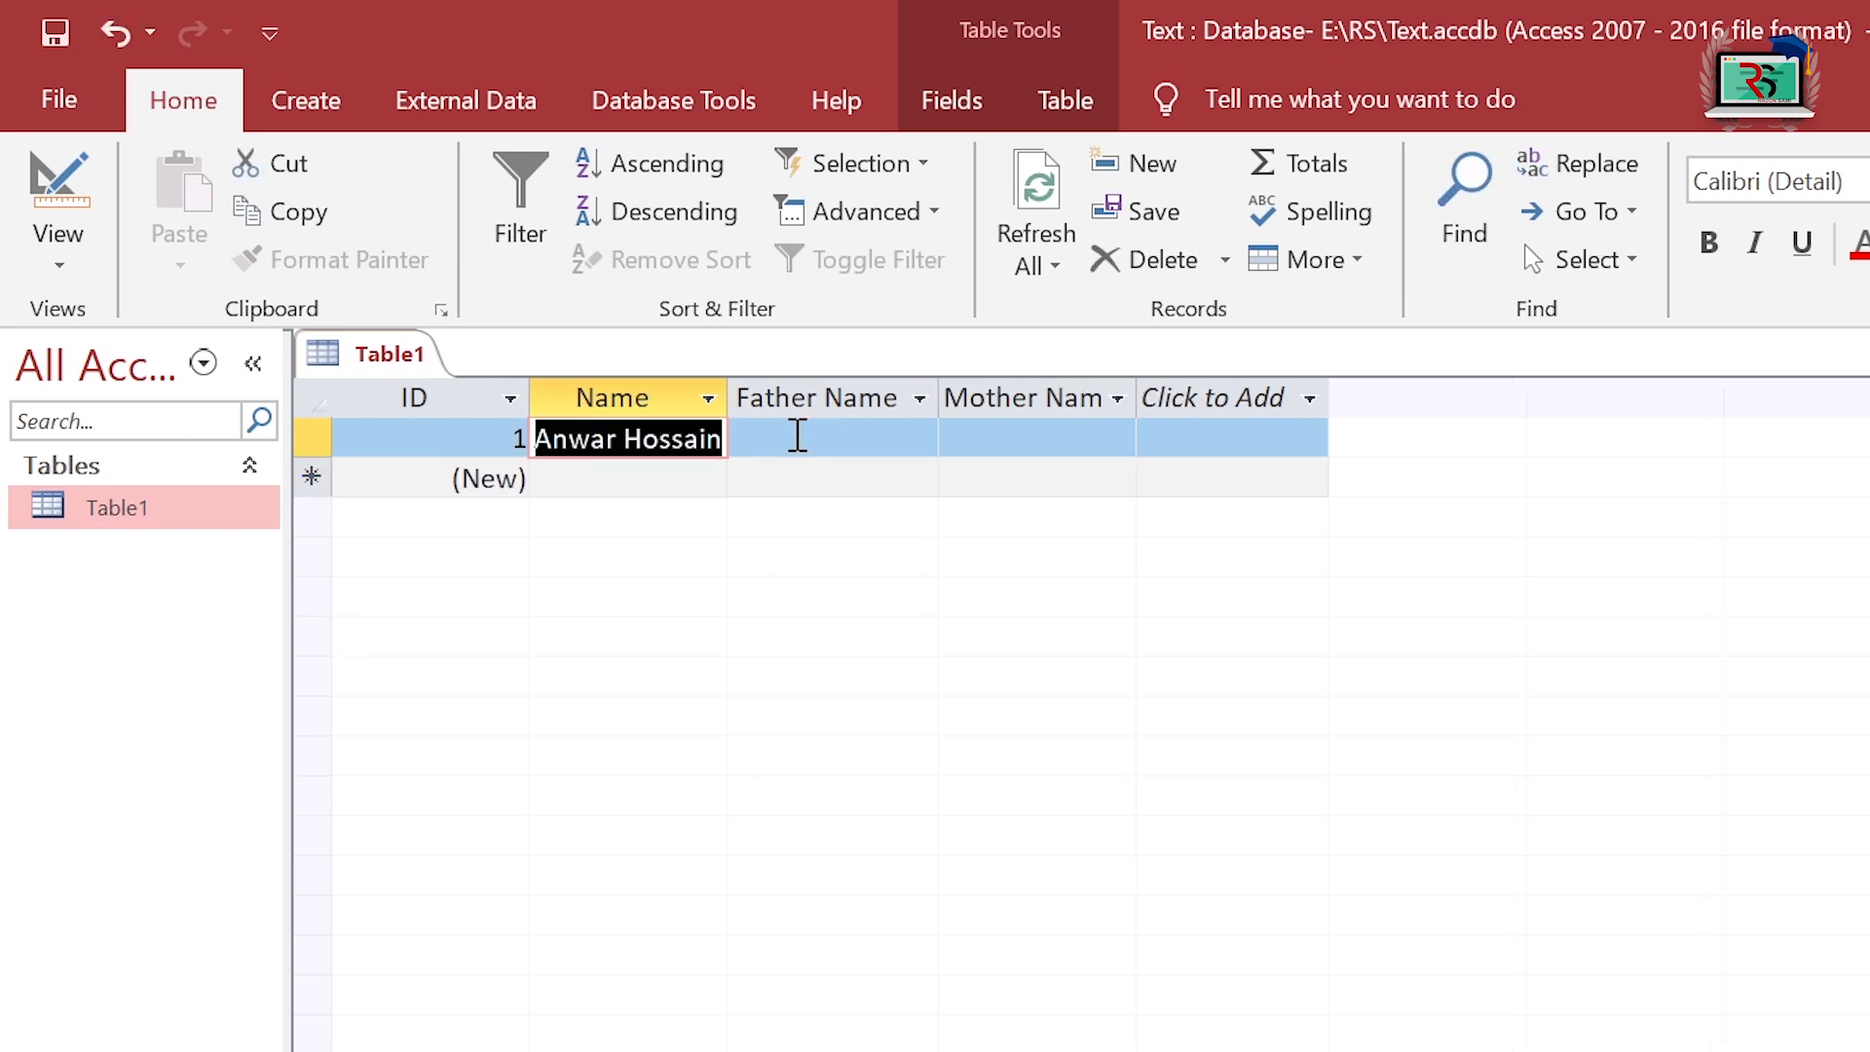
pyautogui.click(797, 434)
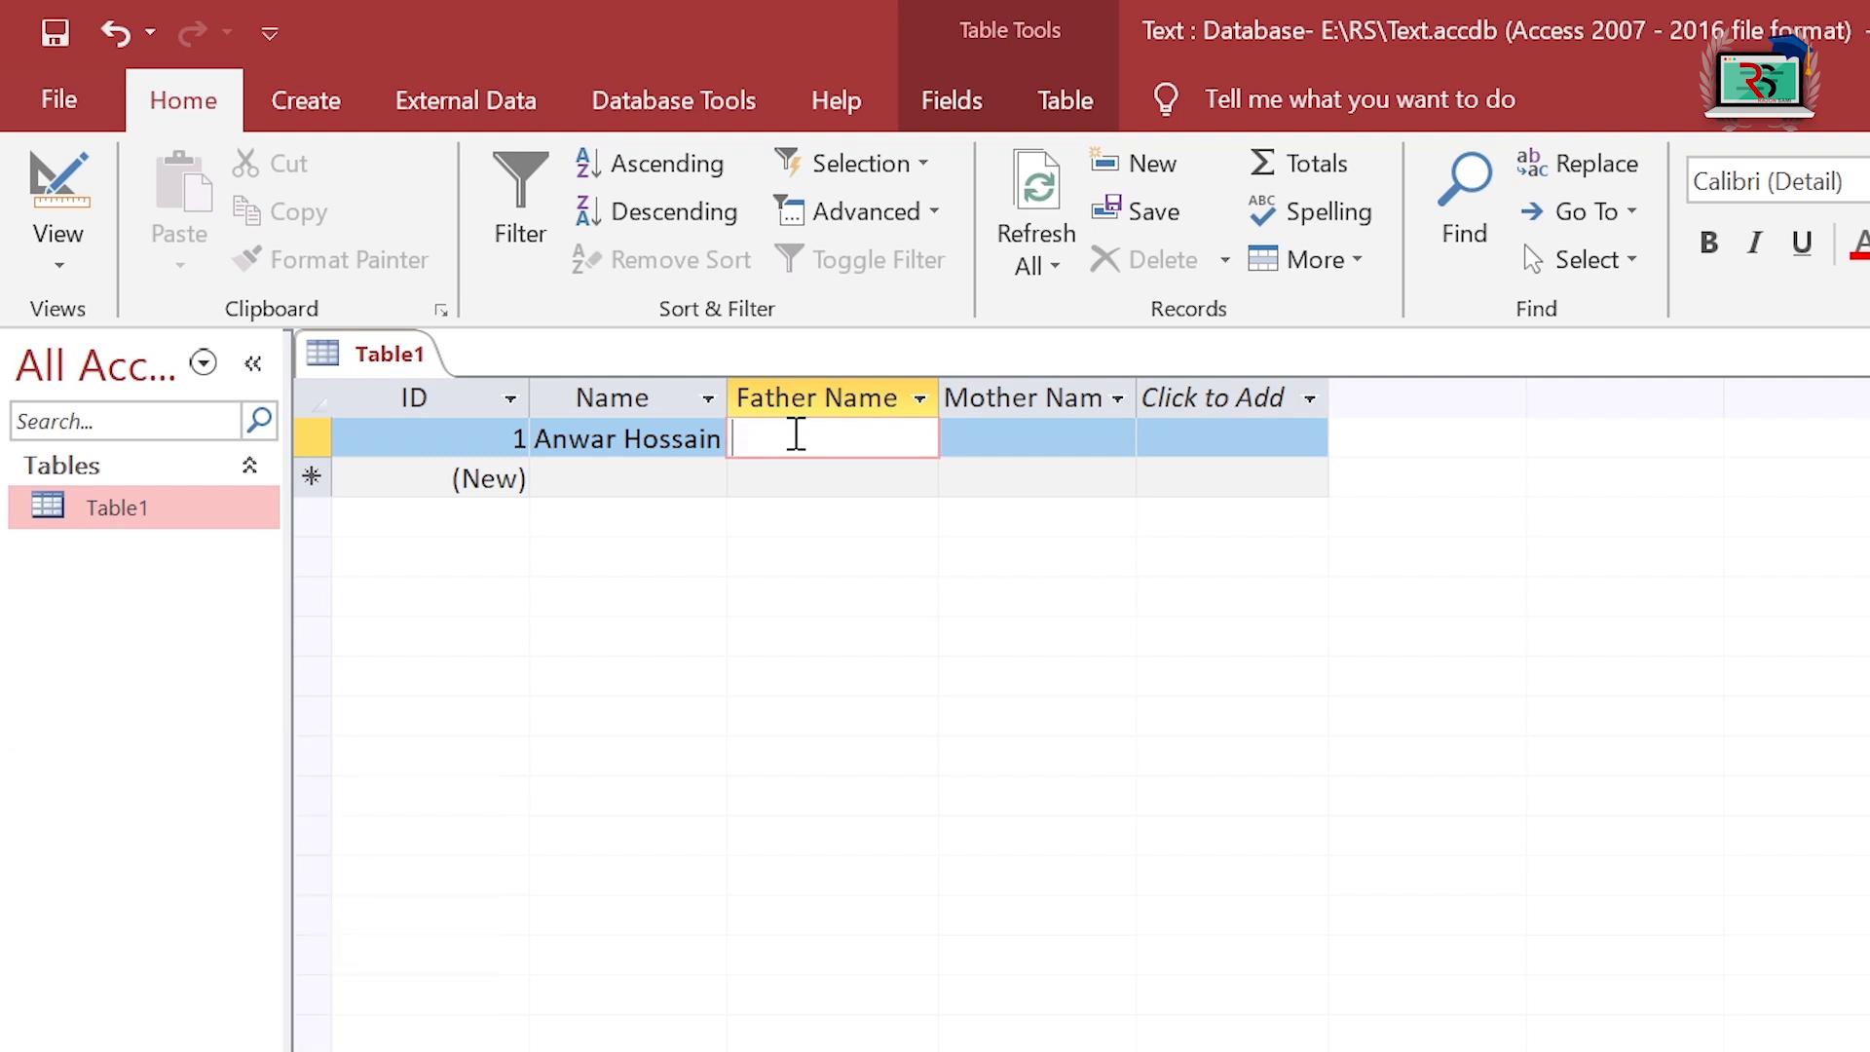
pyautogui.write('Jalal Hossaon')
pyautogui.press('Tab')
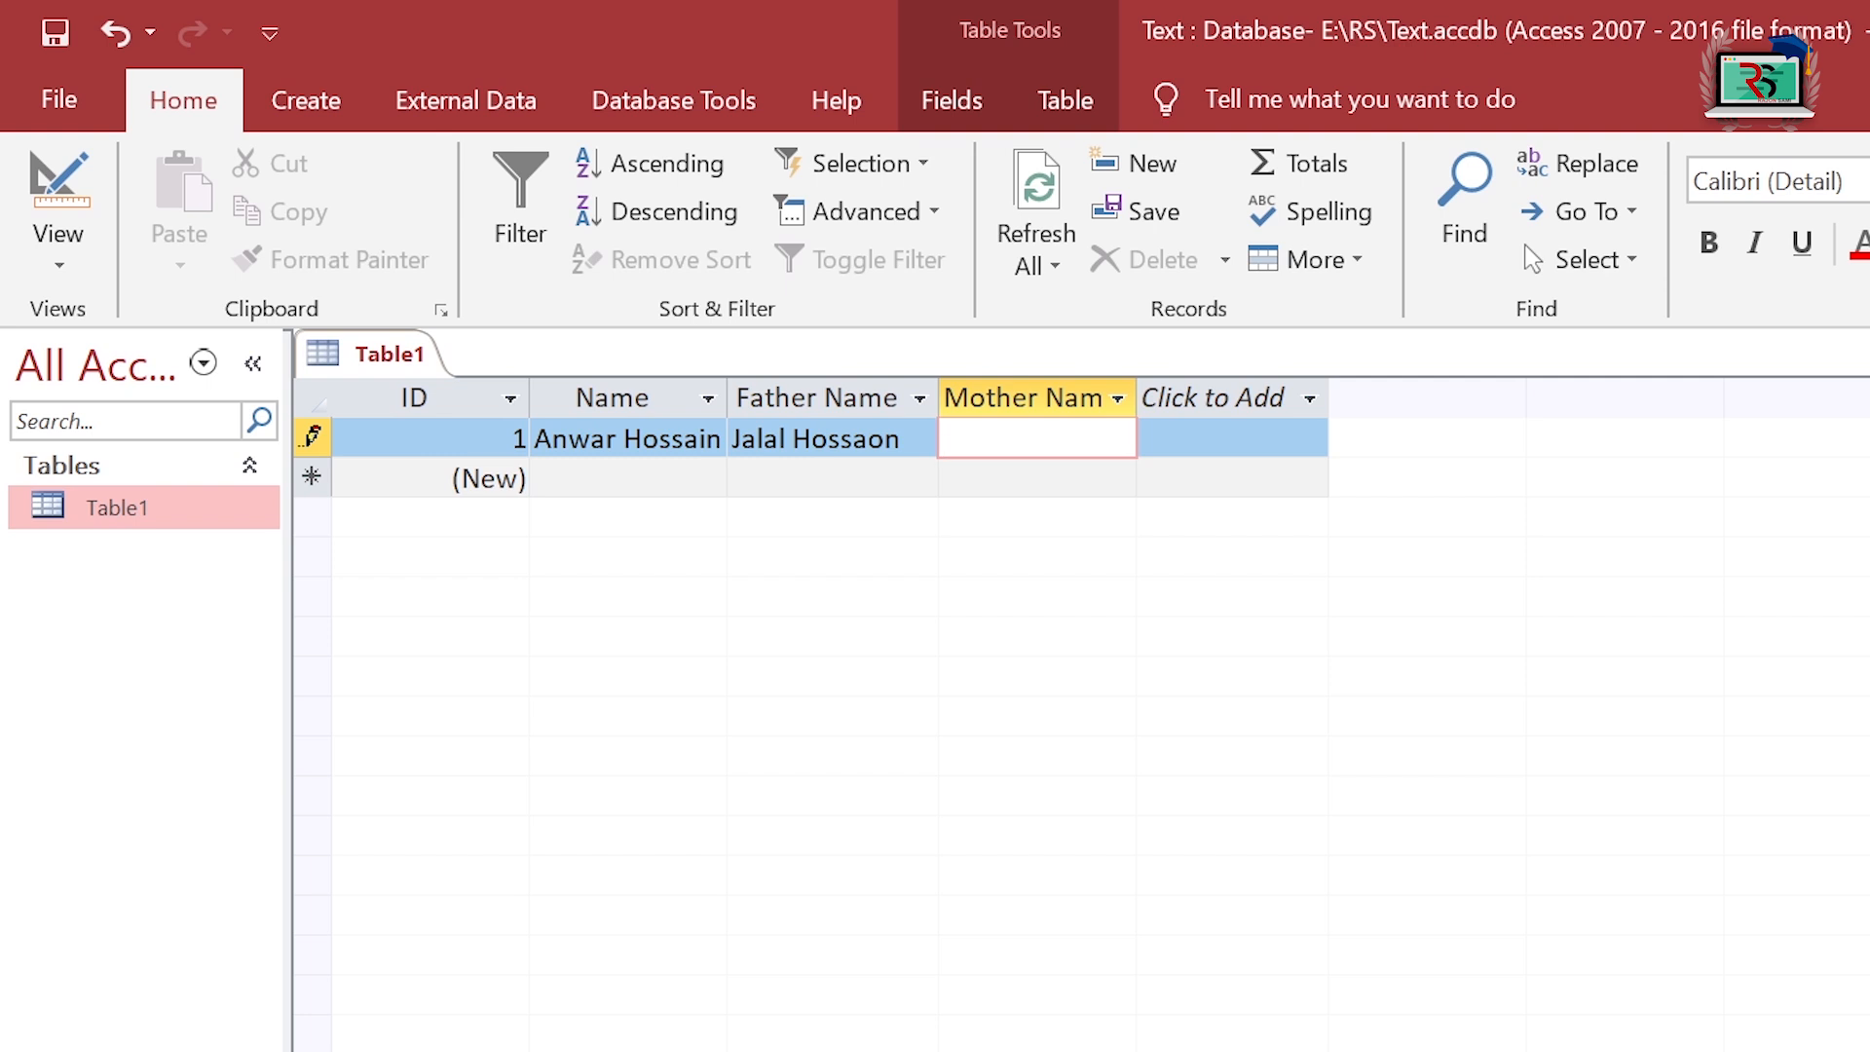
pyautogui.write('Josna Hossain')
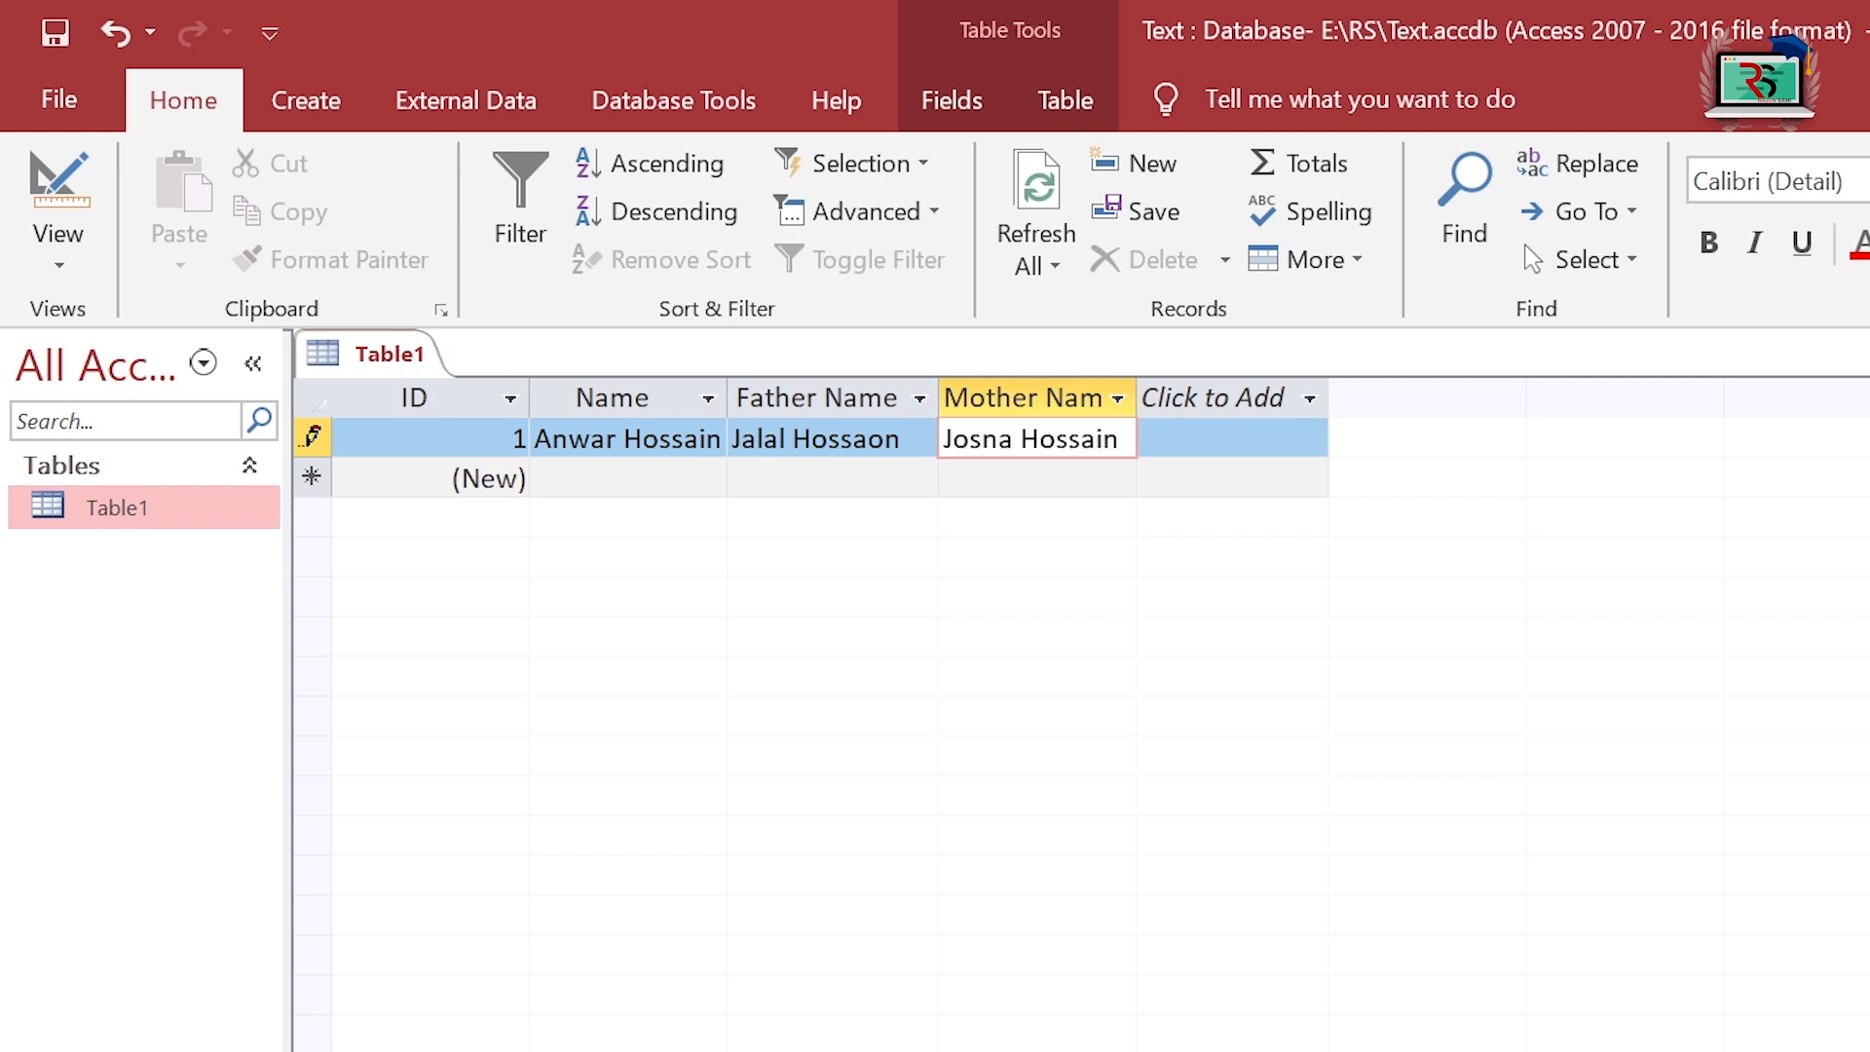
pyautogui.press('Tab')
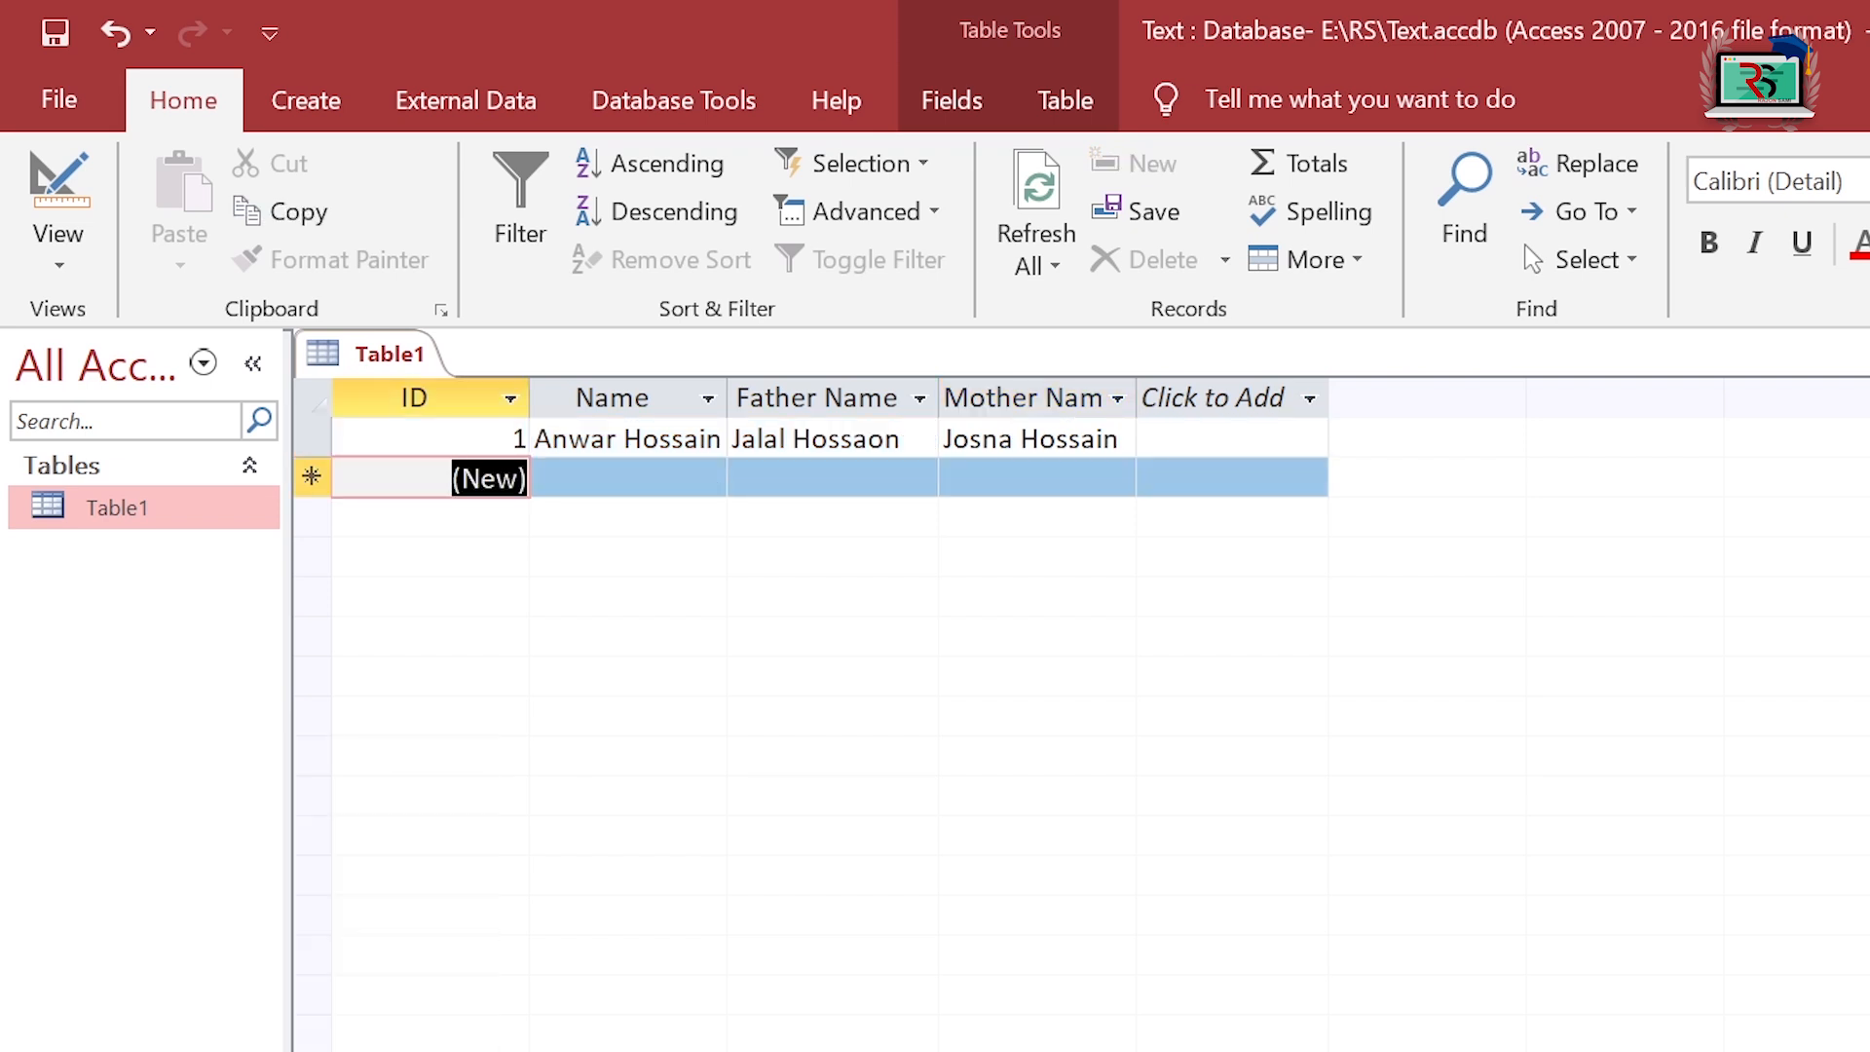
# - Enter the second record's name, father's name and mother's name
pyautogui.press('Tab')
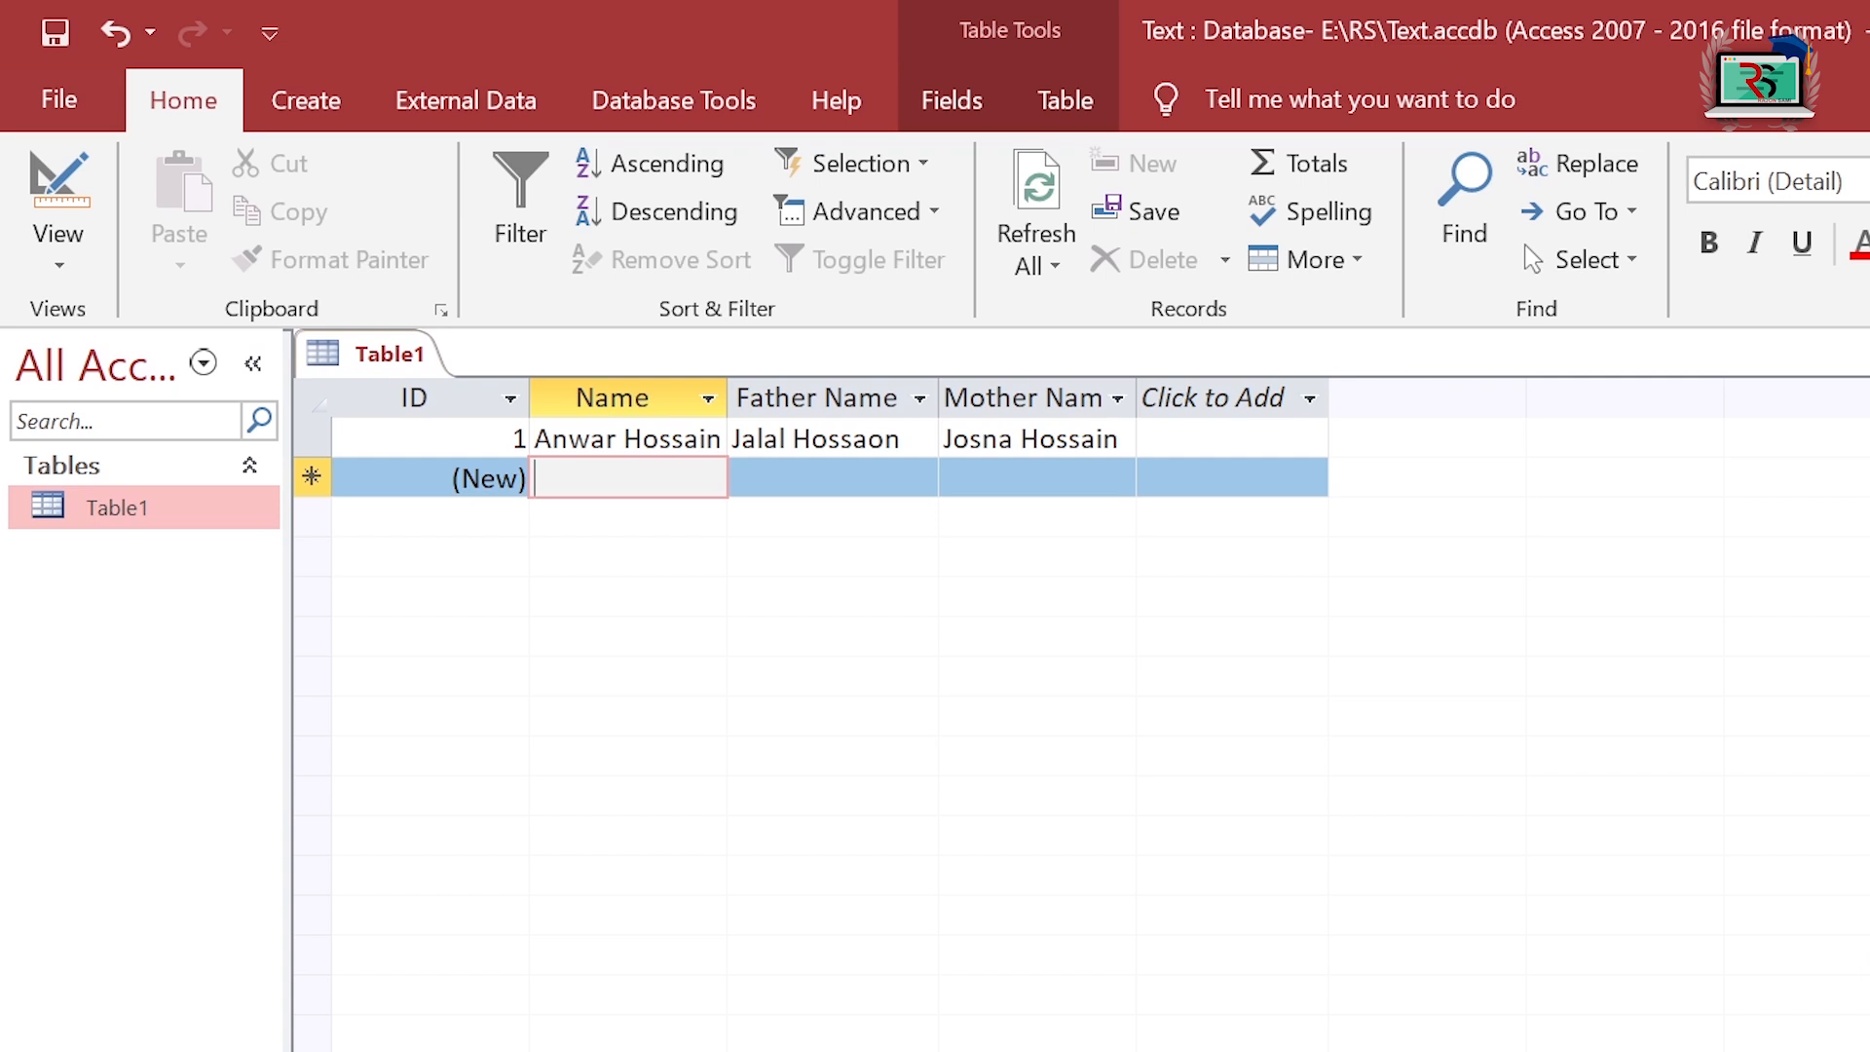
pyautogui.write('Md Touhid Mid')
pyautogui.press('Tab')
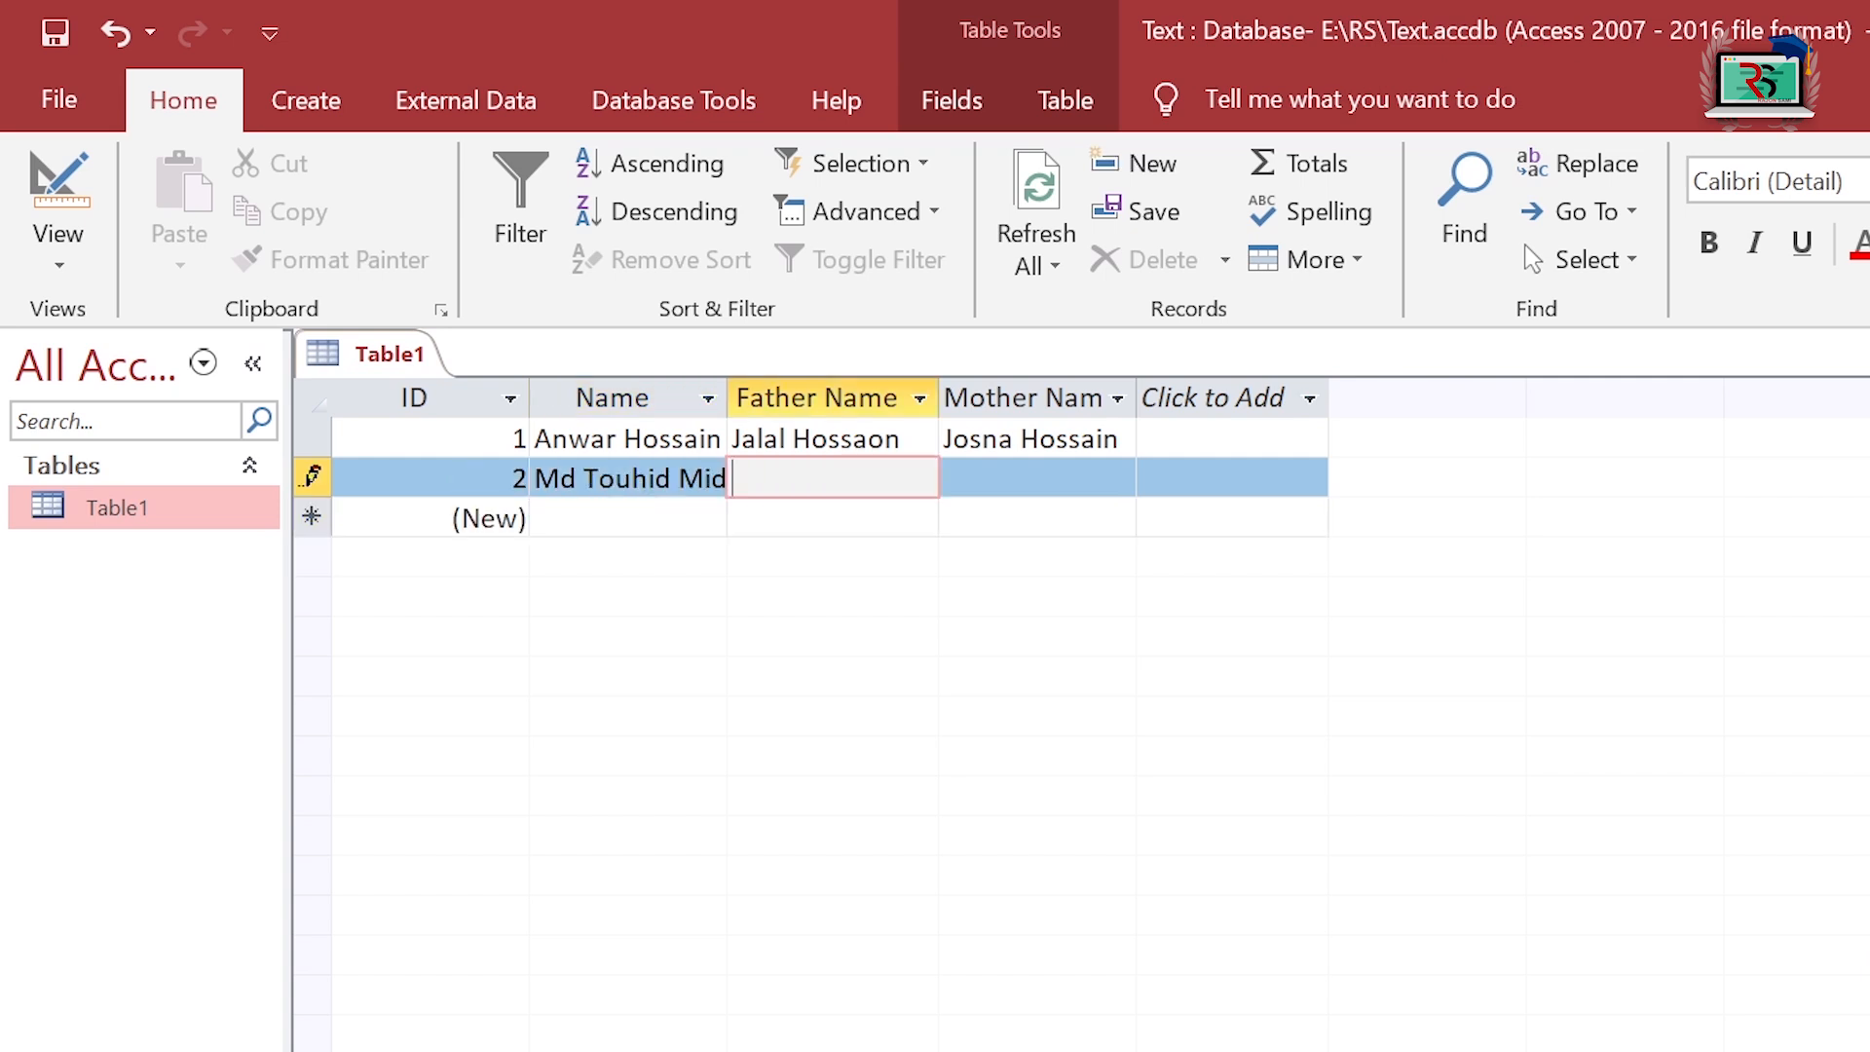
pyautogui.write('Kabir Mia')
pyautogui.press('Tab')
pyautogui.write('Rabeya Khatun')
pyautogui.press('Tab')
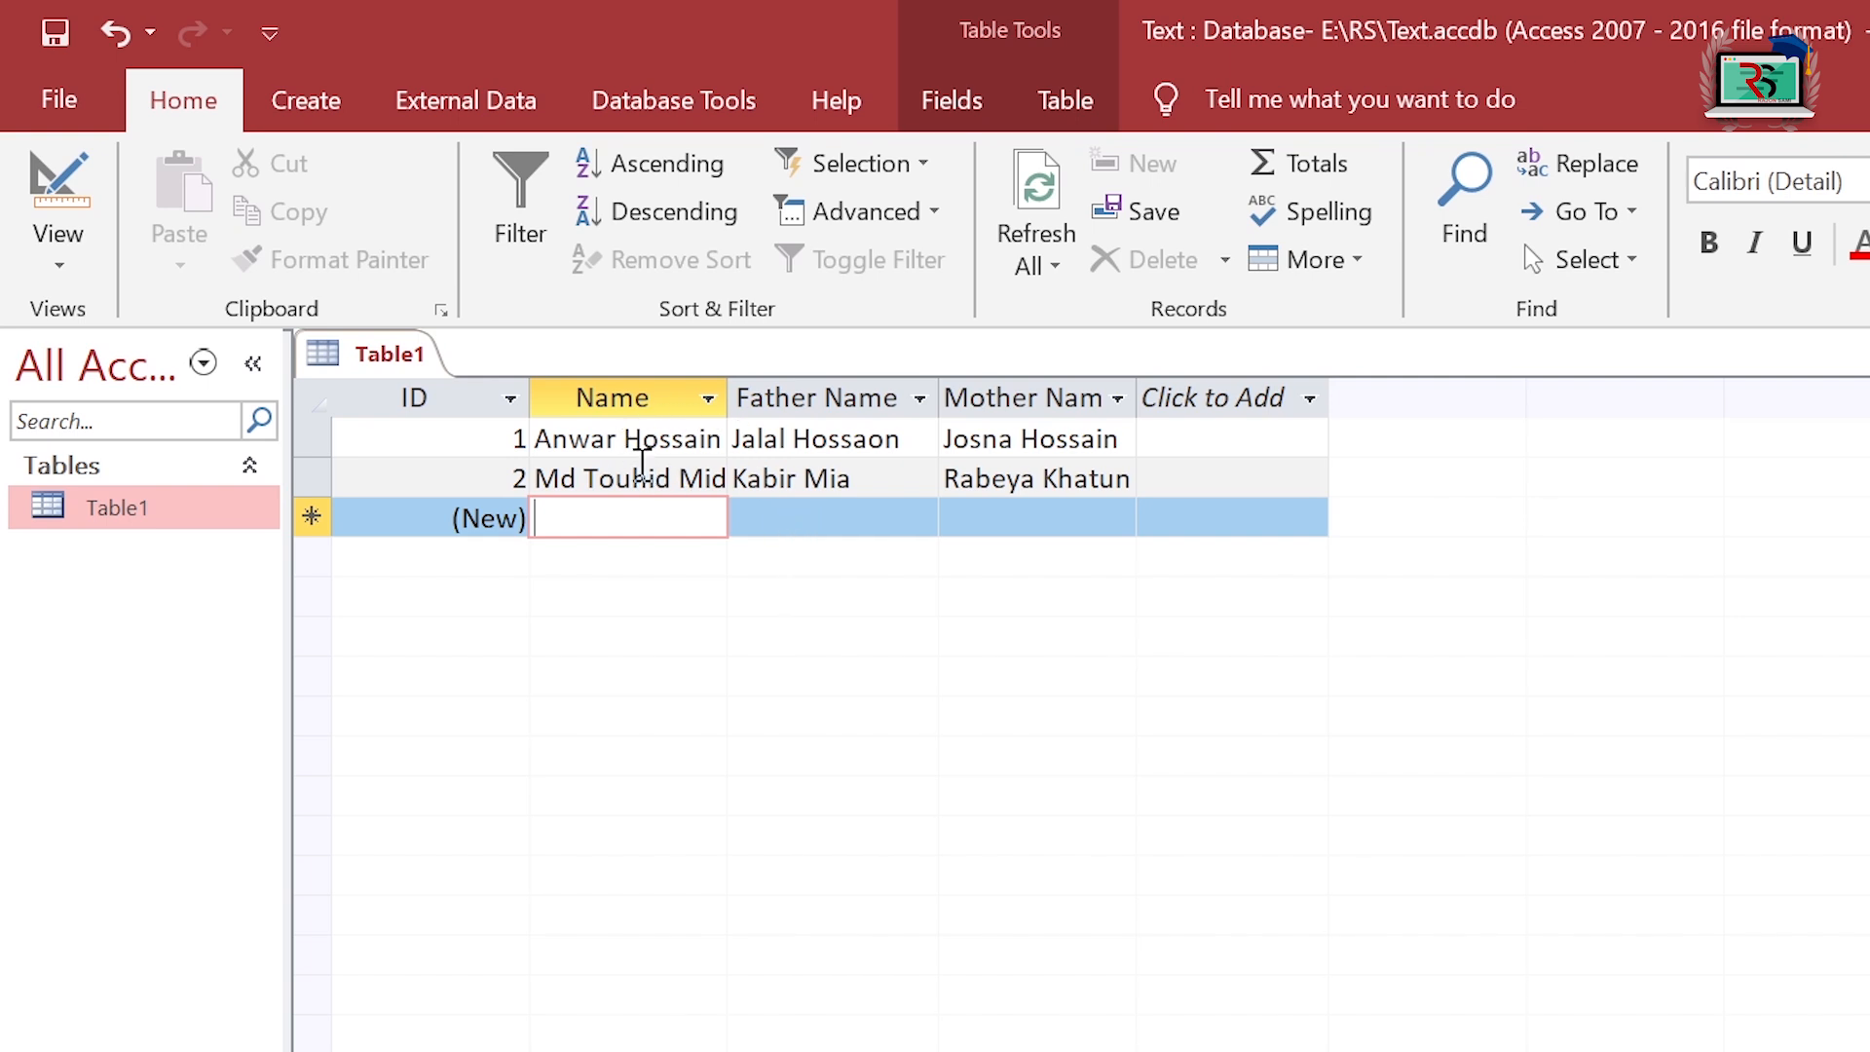
pyautogui.click(643, 469)
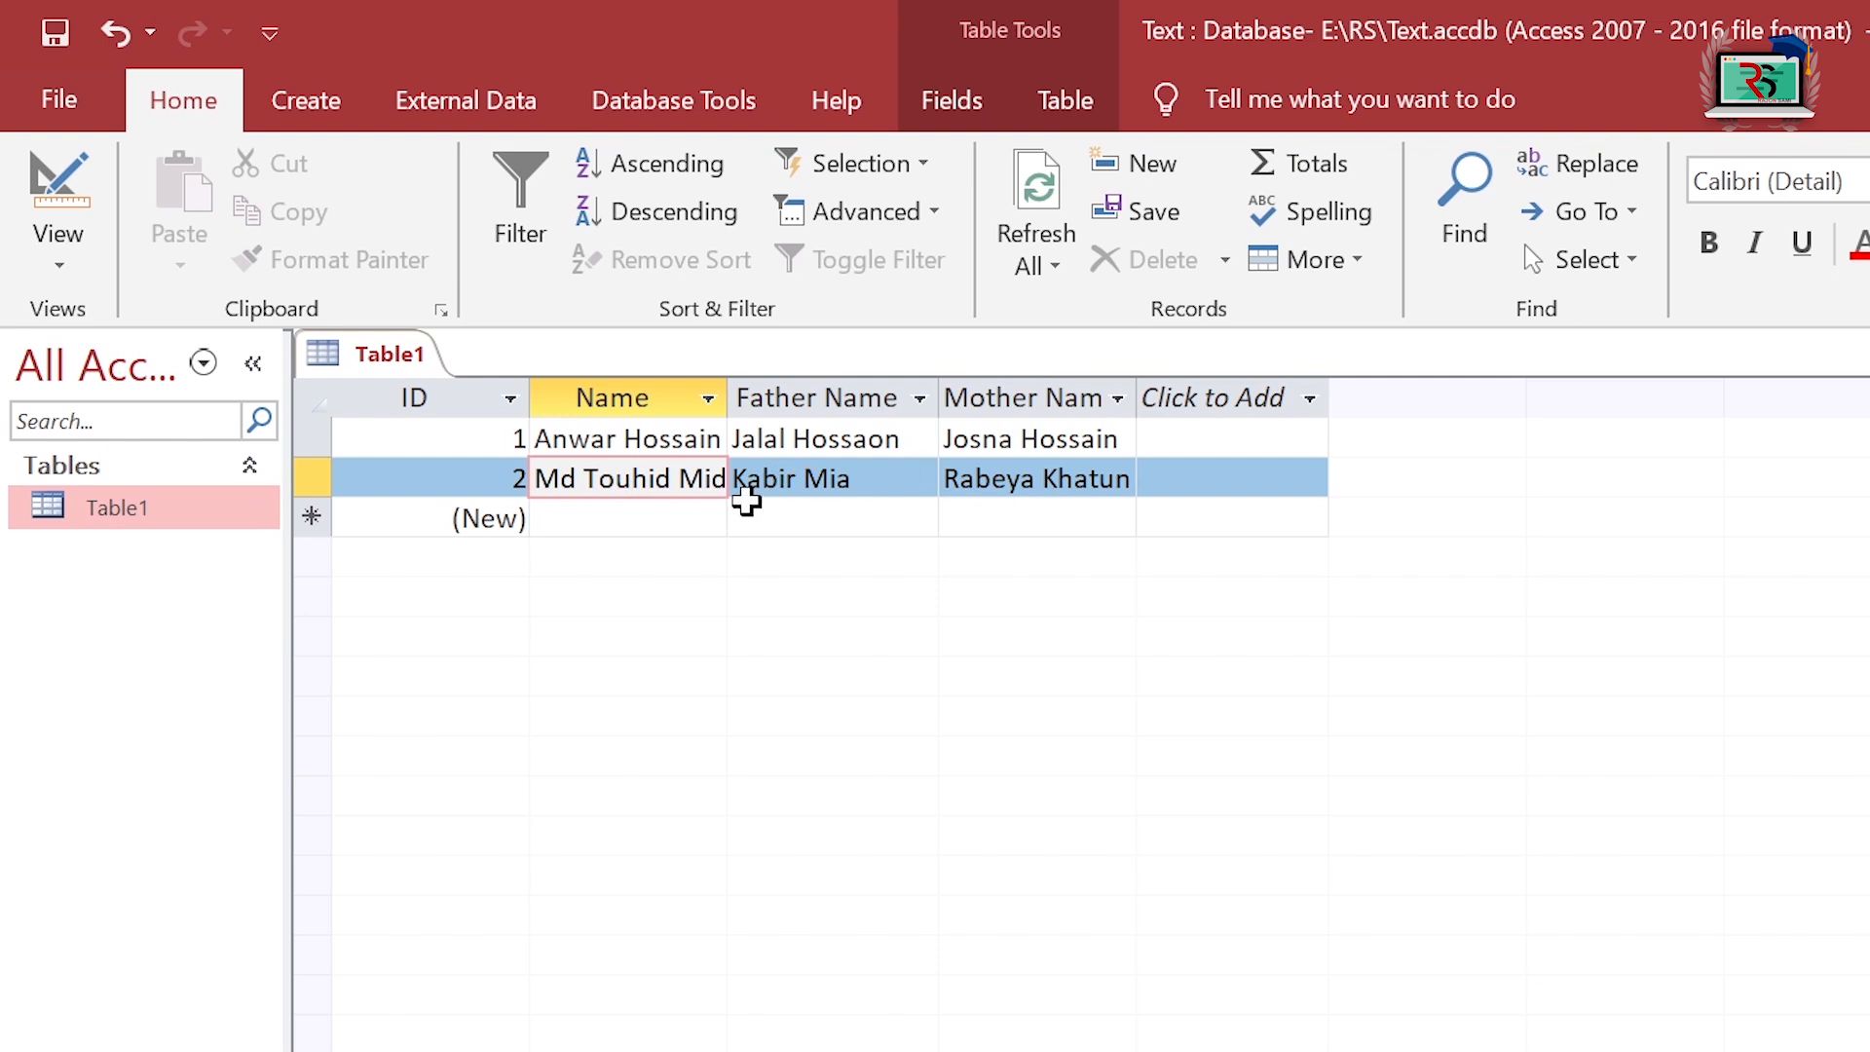
pyautogui.click(1036, 473)
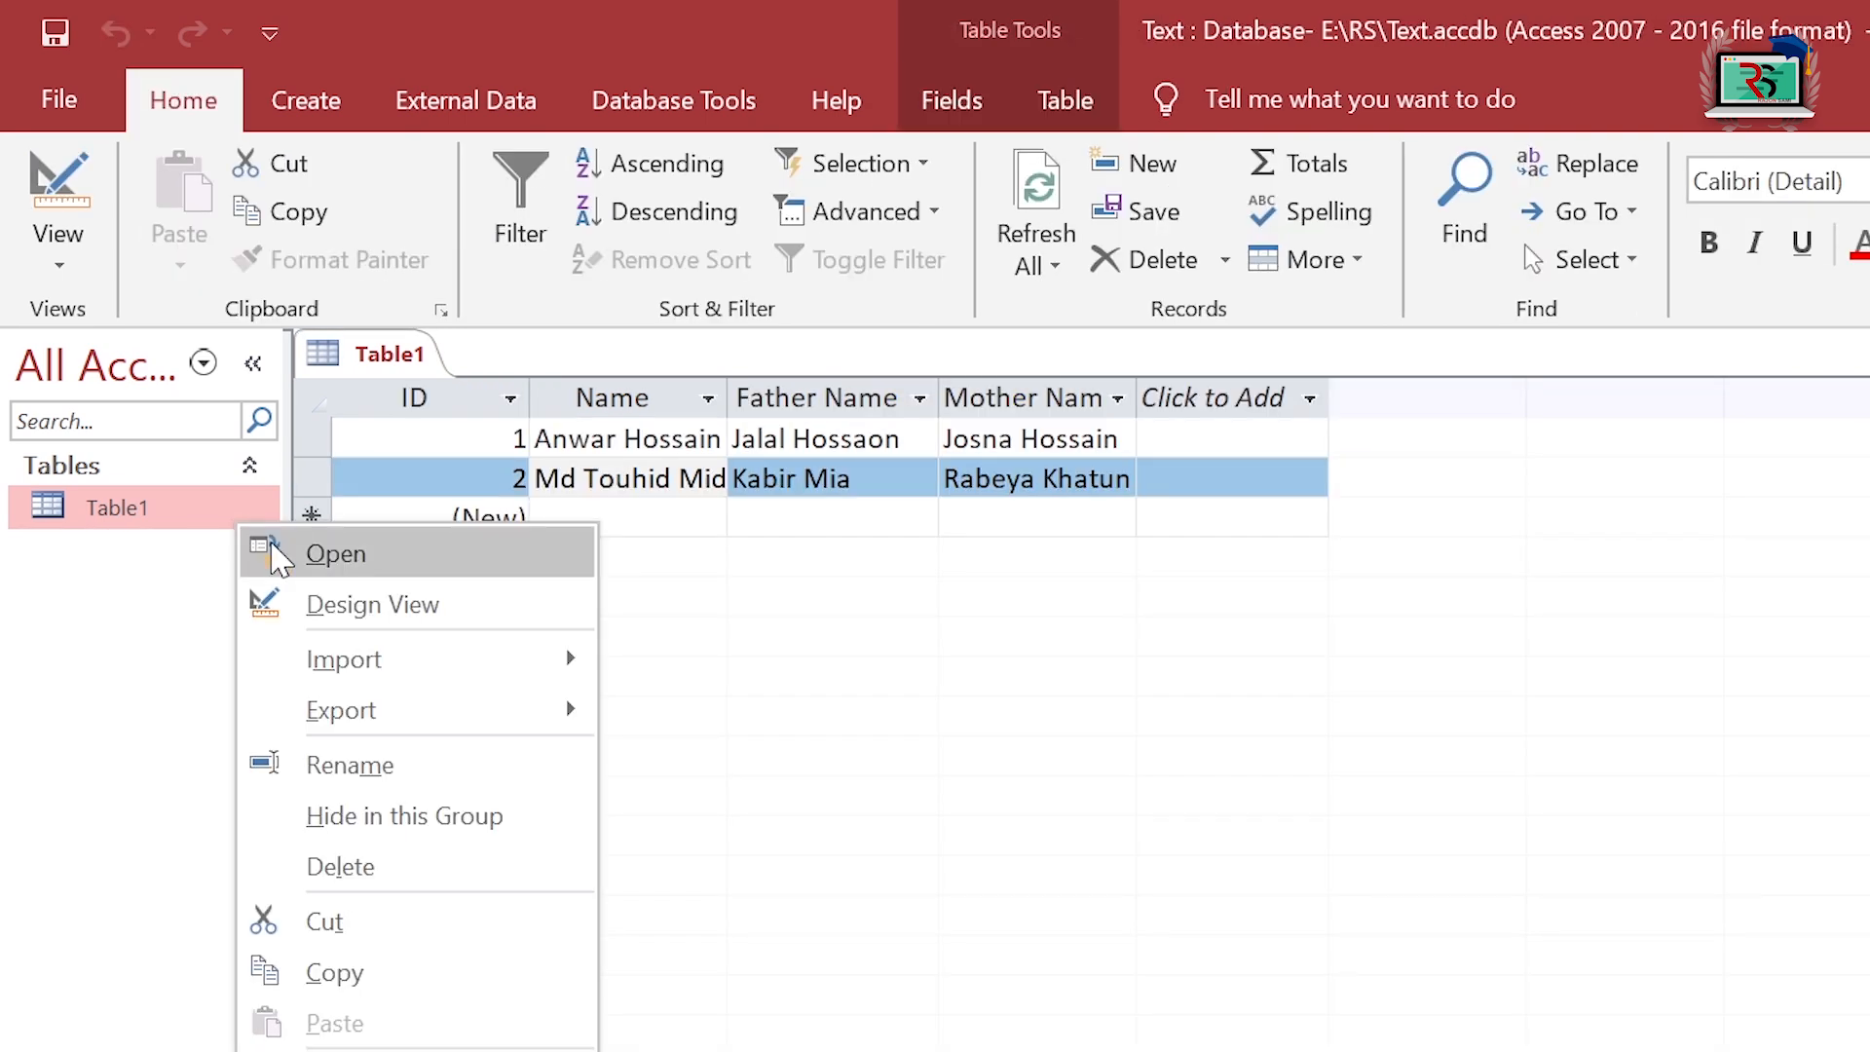
# - Switch Table1 back to Design View and select the Mother Name data type cell
pyautogui.click(355, 612)
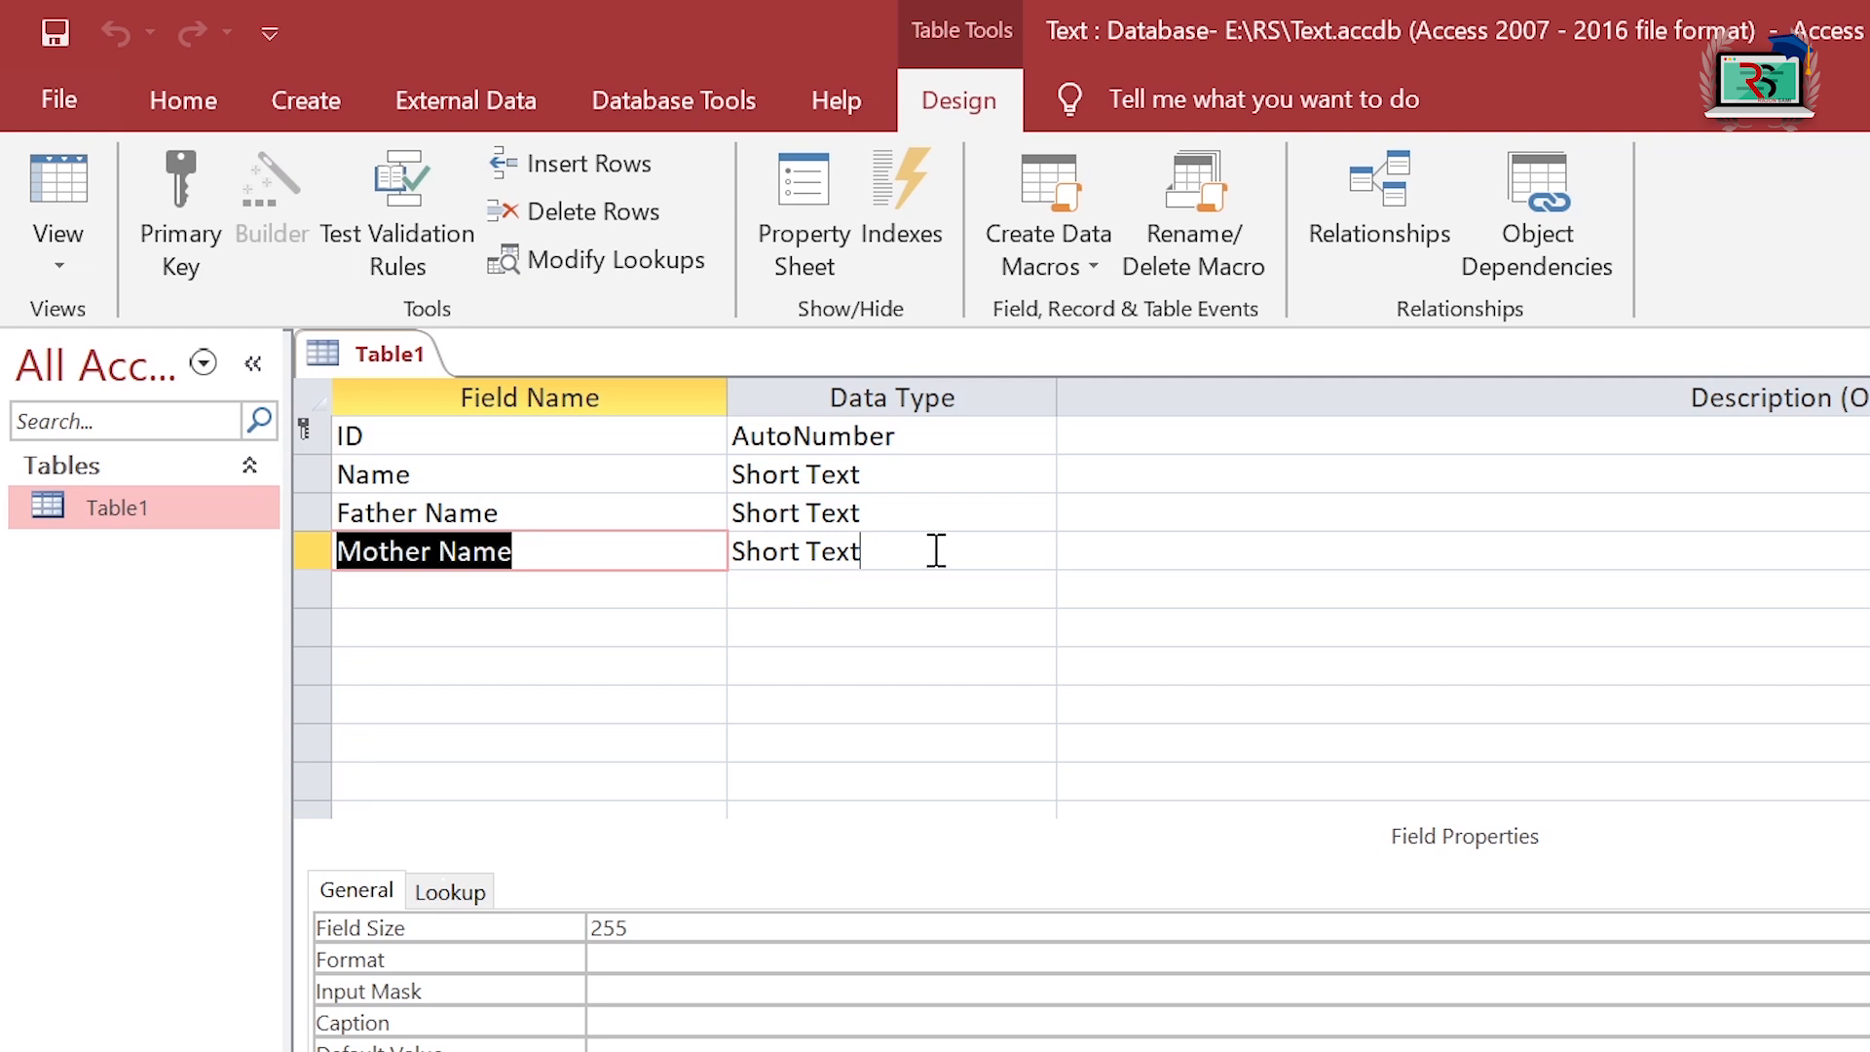
pyautogui.click(937, 552)
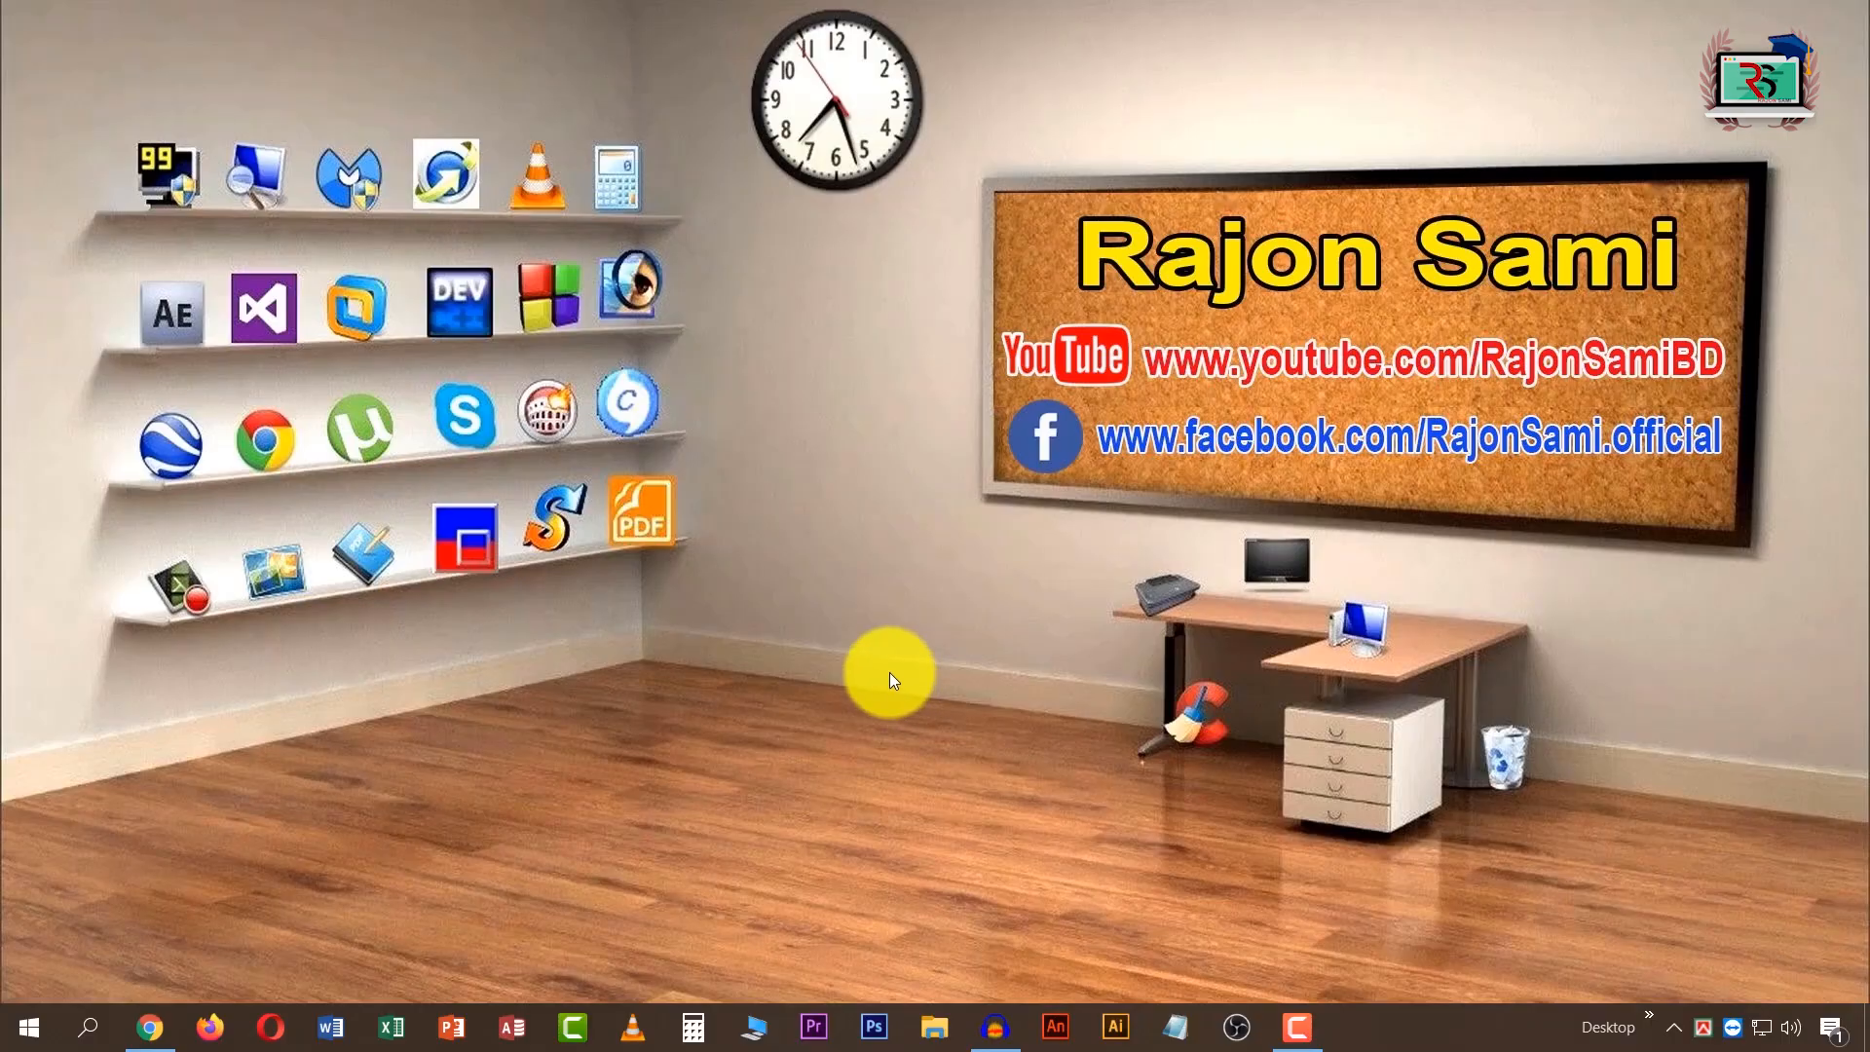
# - Refresh the desktop, then launch Microsoft Office Access 2007 from the Start menu's Microsoft Office folder
pyautogui.rightClick(849, 581)
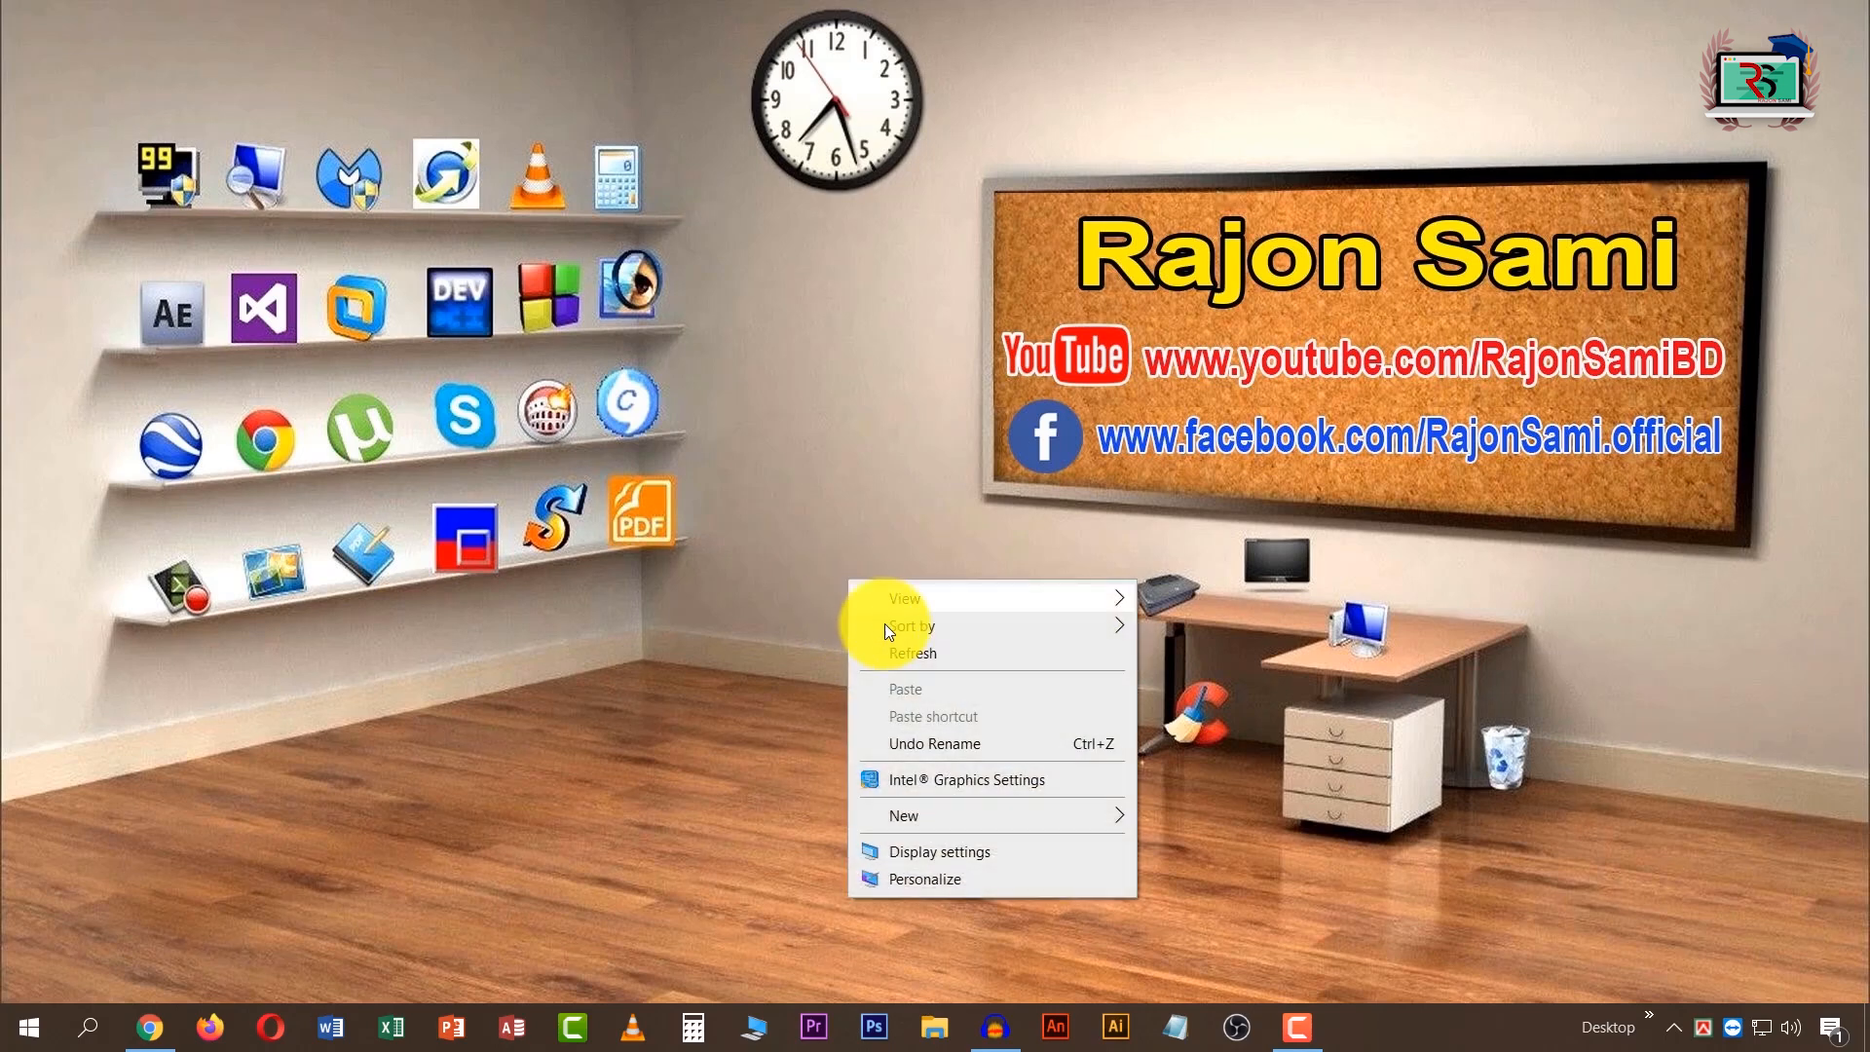
pyautogui.click(921, 646)
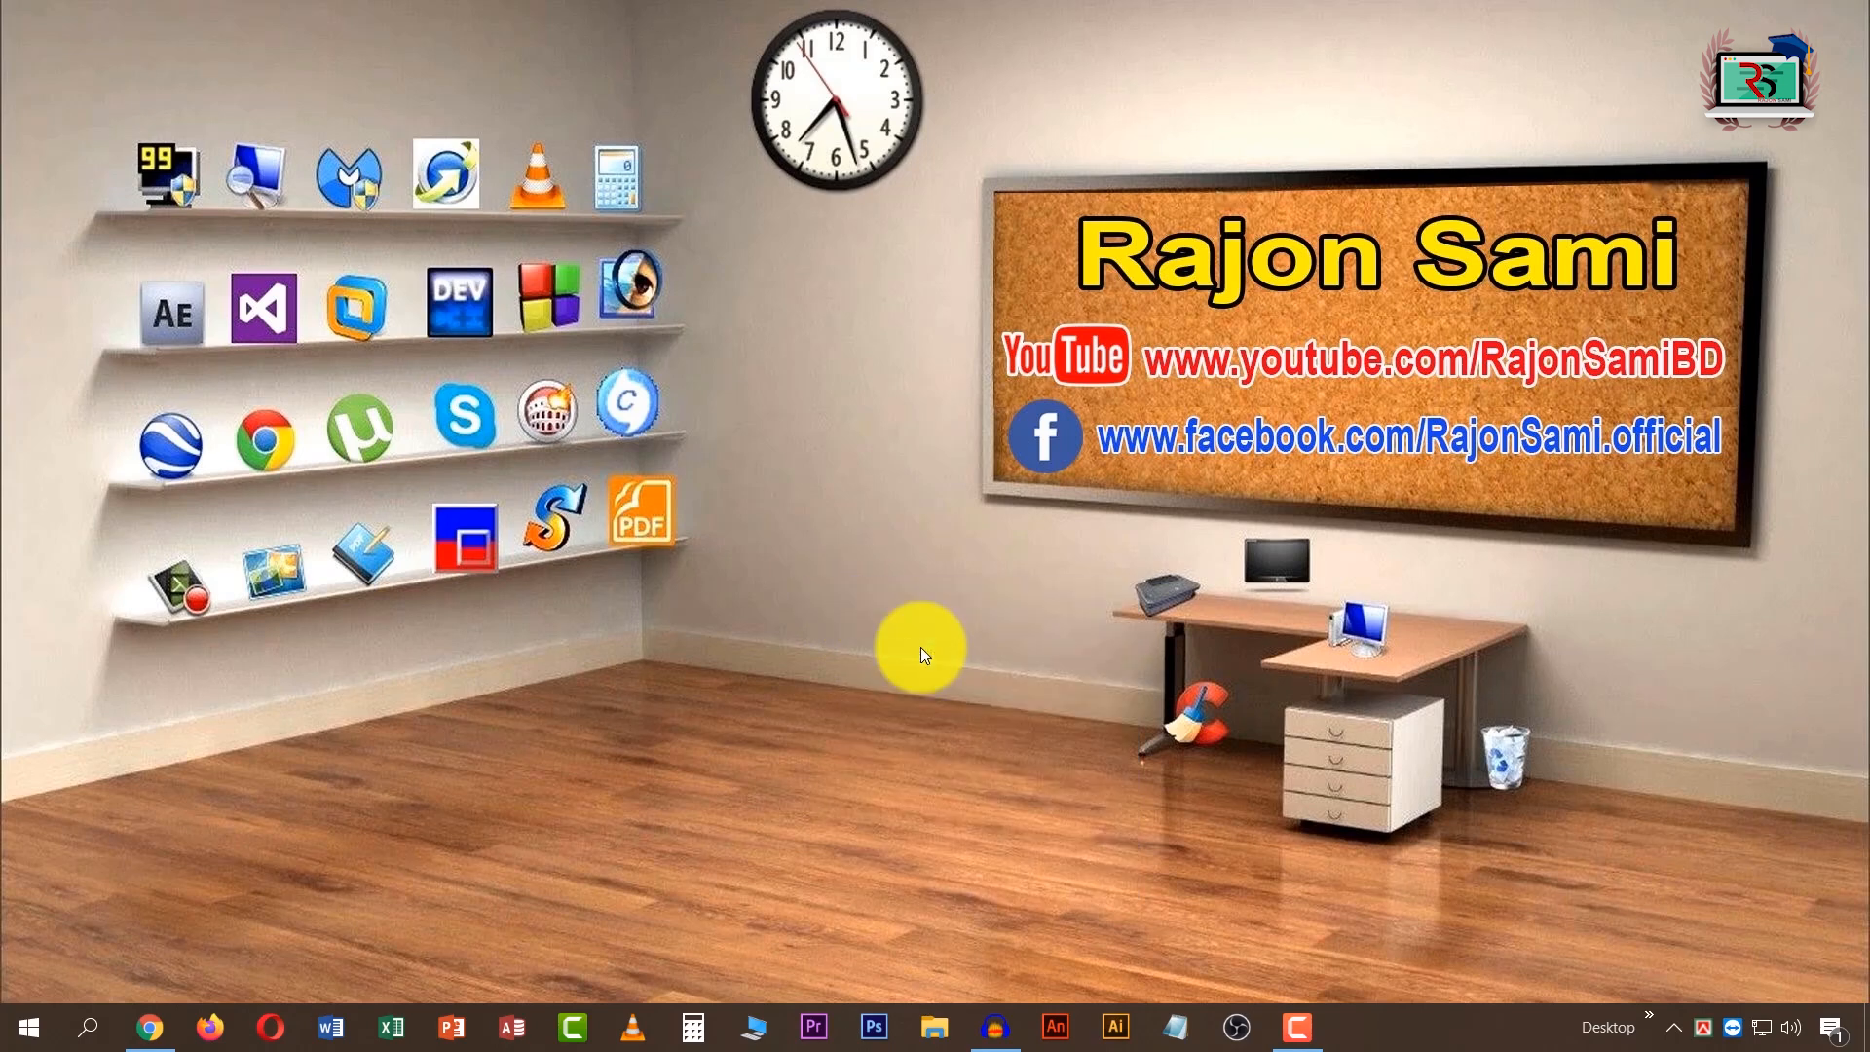
pyautogui.press('super')
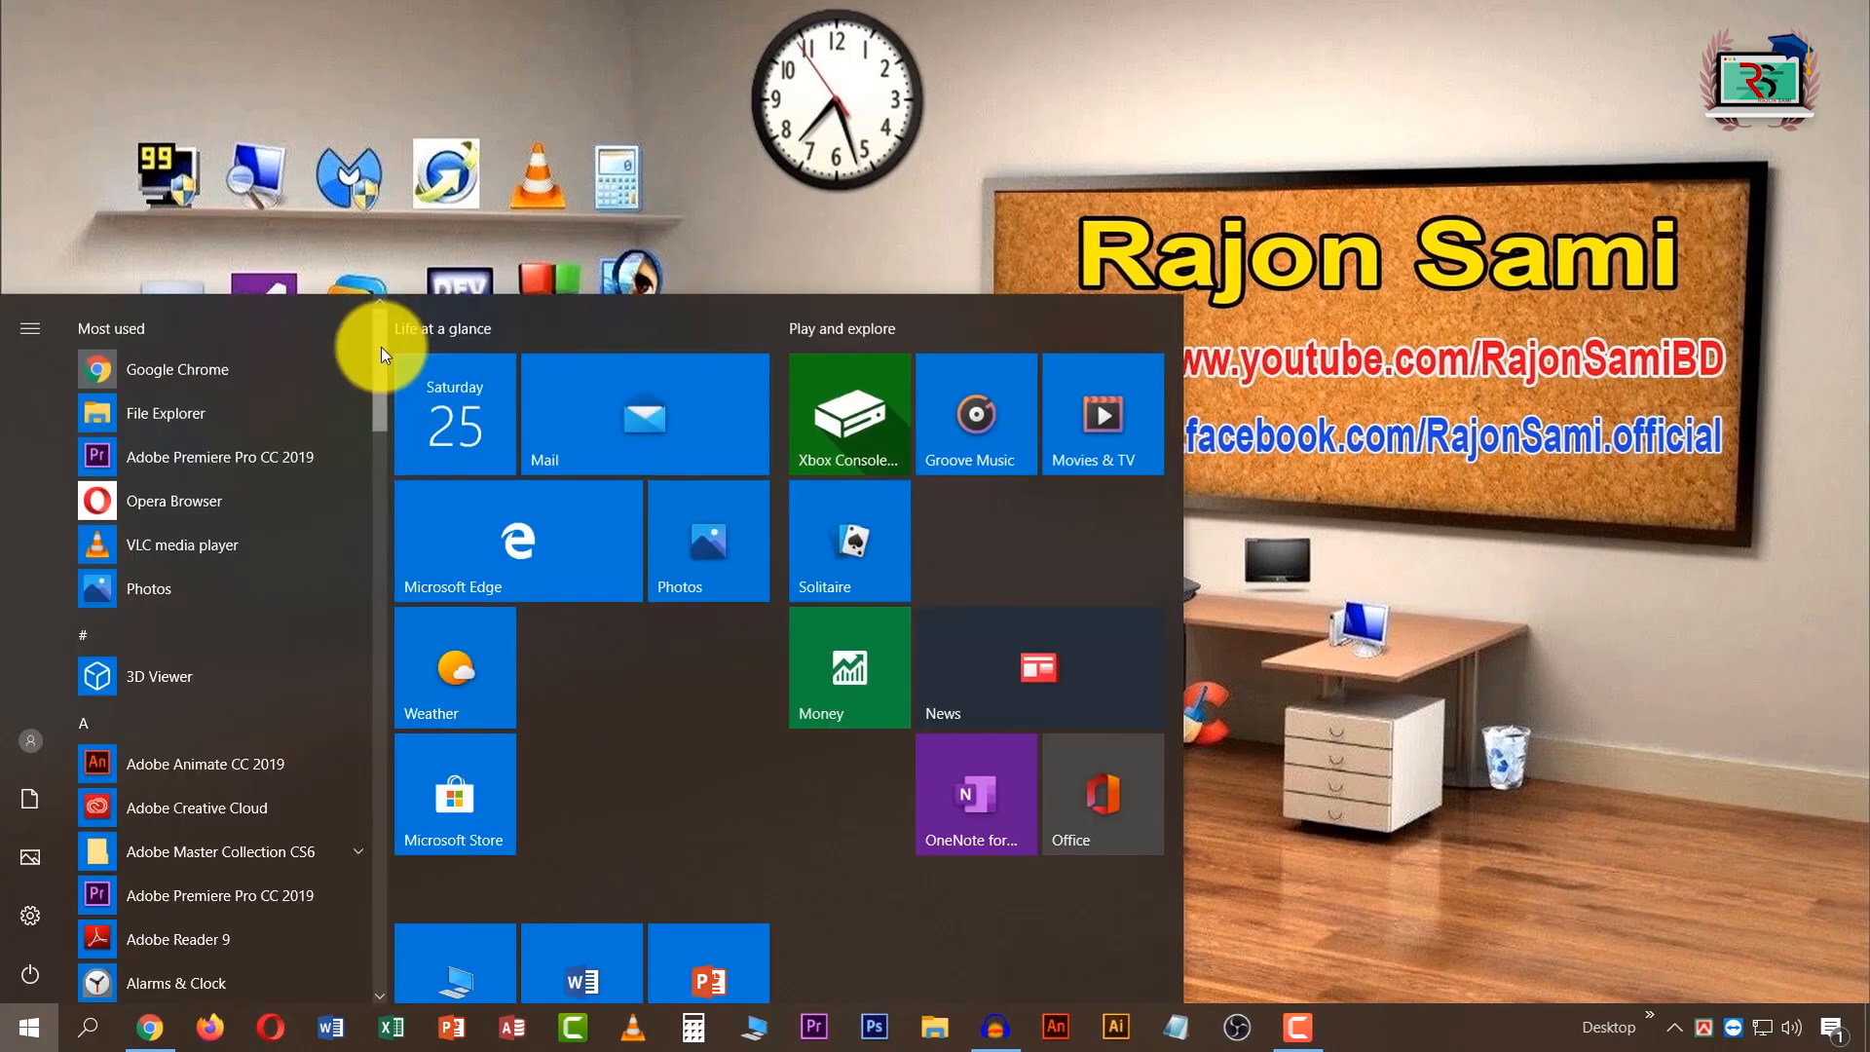
pyautogui.scroll(-4, 382, 347)
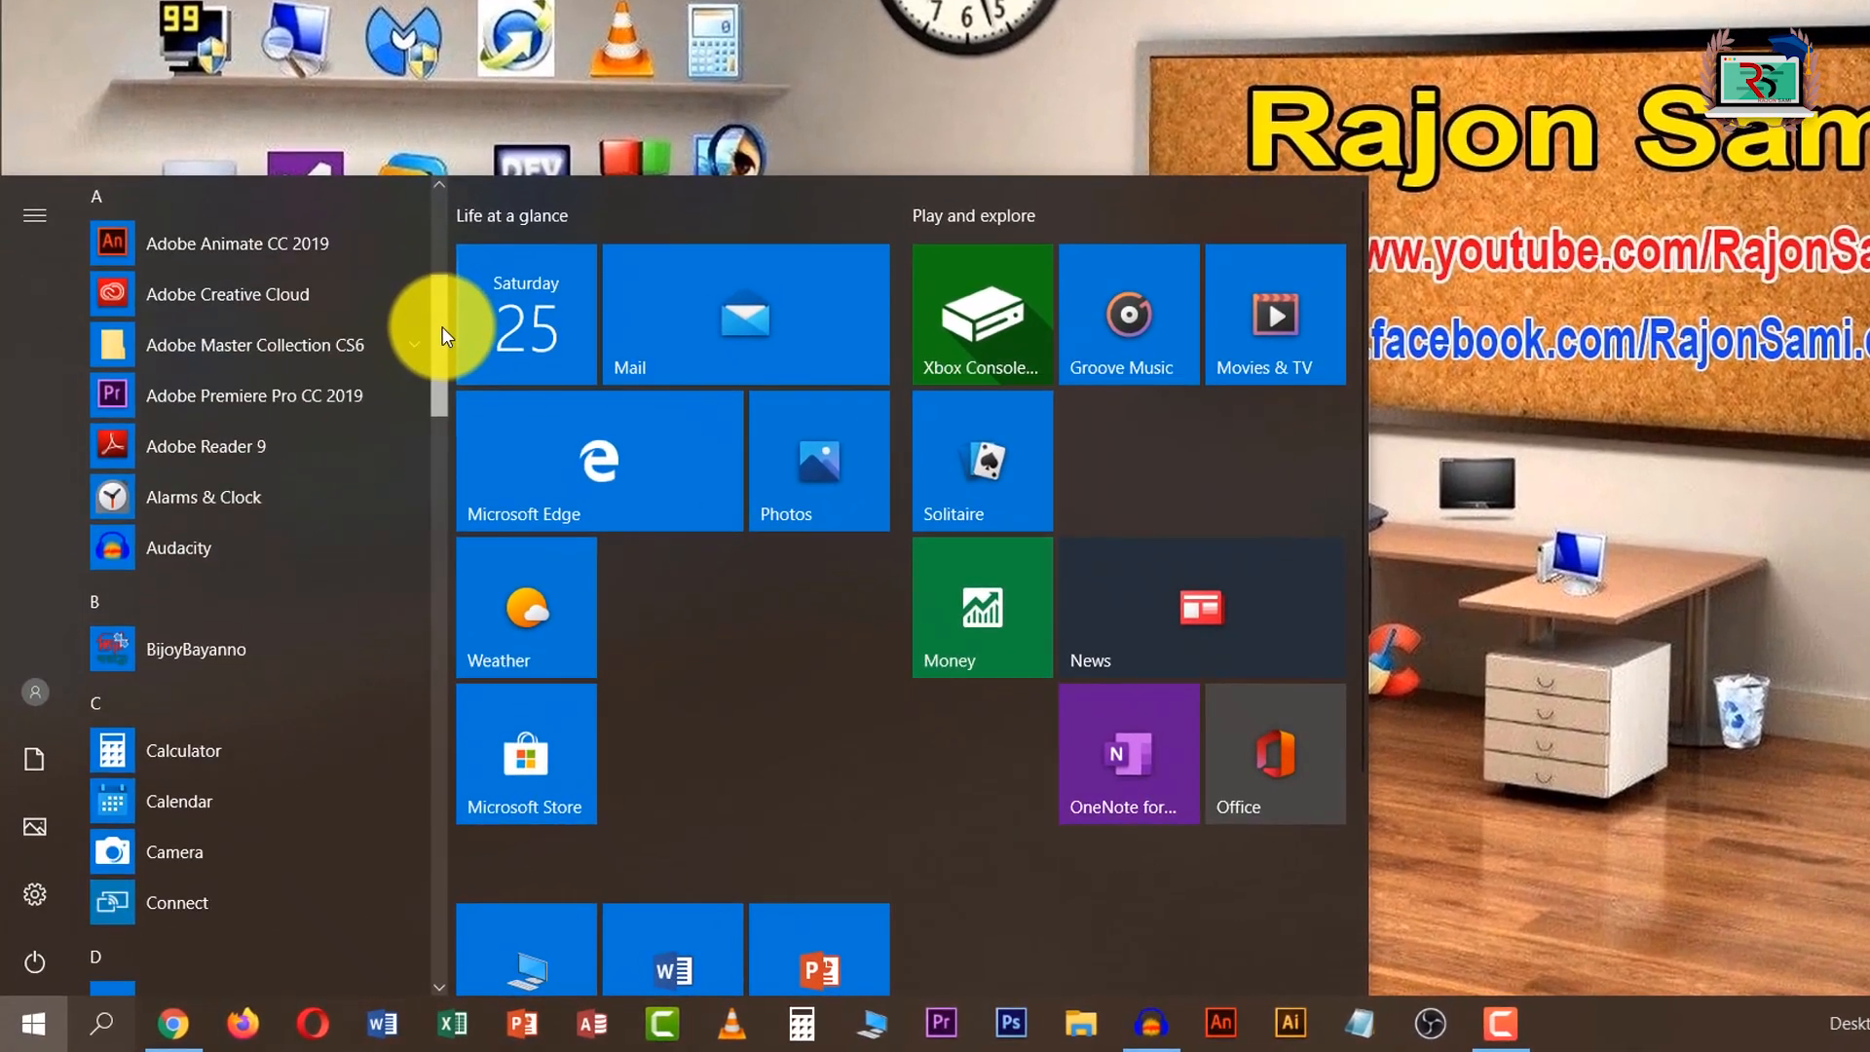
pyautogui.moveTo(443, 325); pyautogui.dragTo(458, 534)
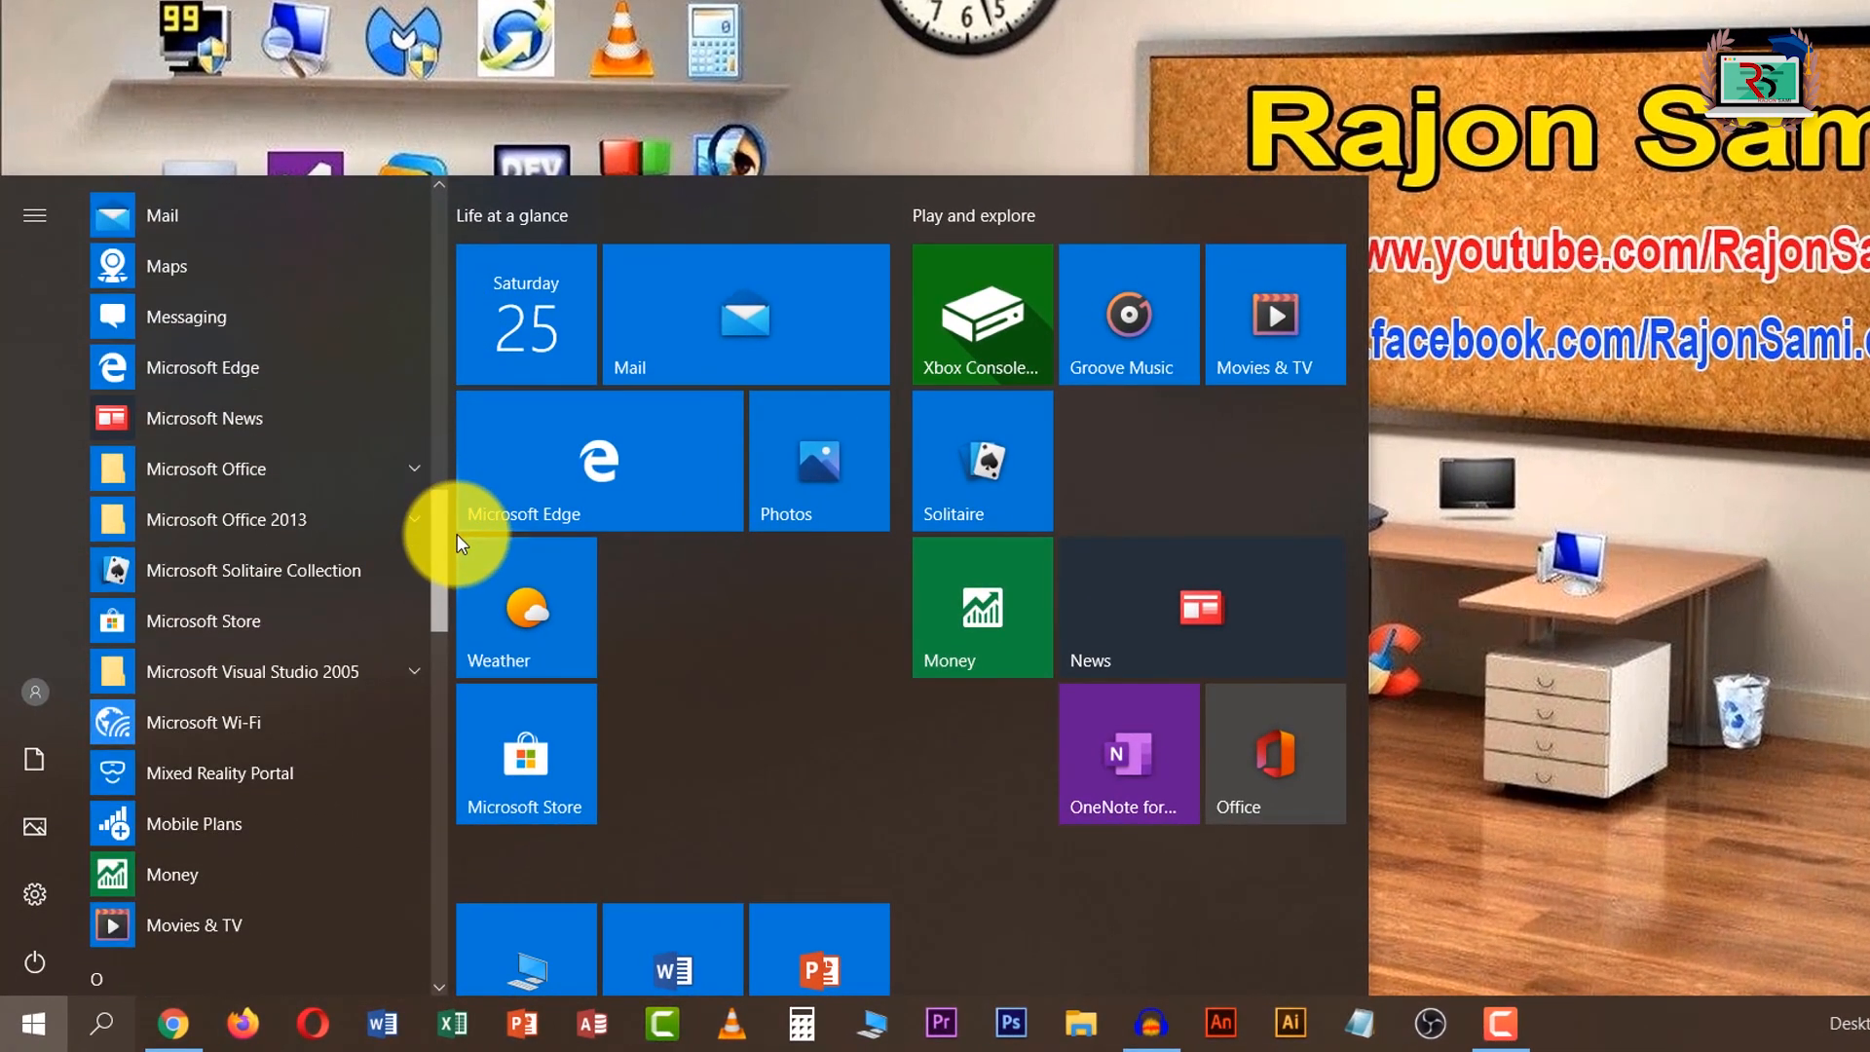
pyautogui.click(292, 473)
pyautogui.click(311, 680)
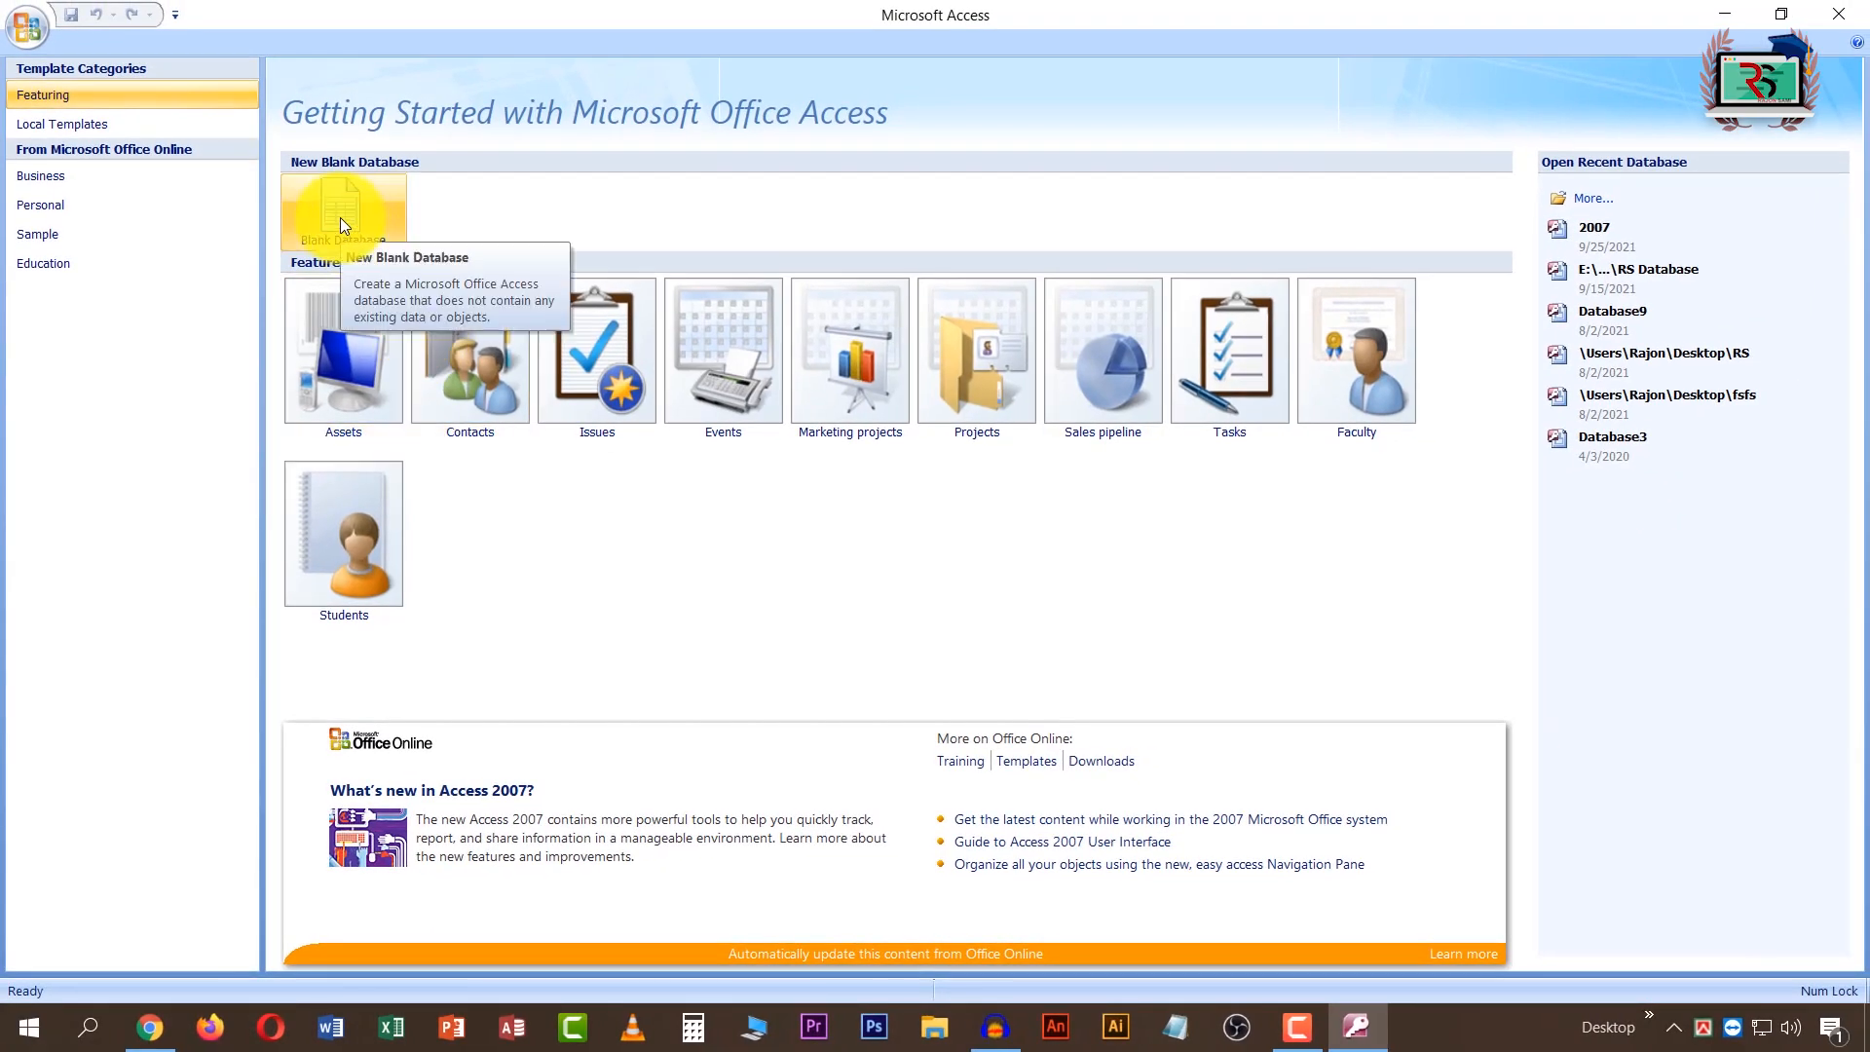
# - Create a blank Access 2007 database named 'Text'
pyautogui.click(341, 218)
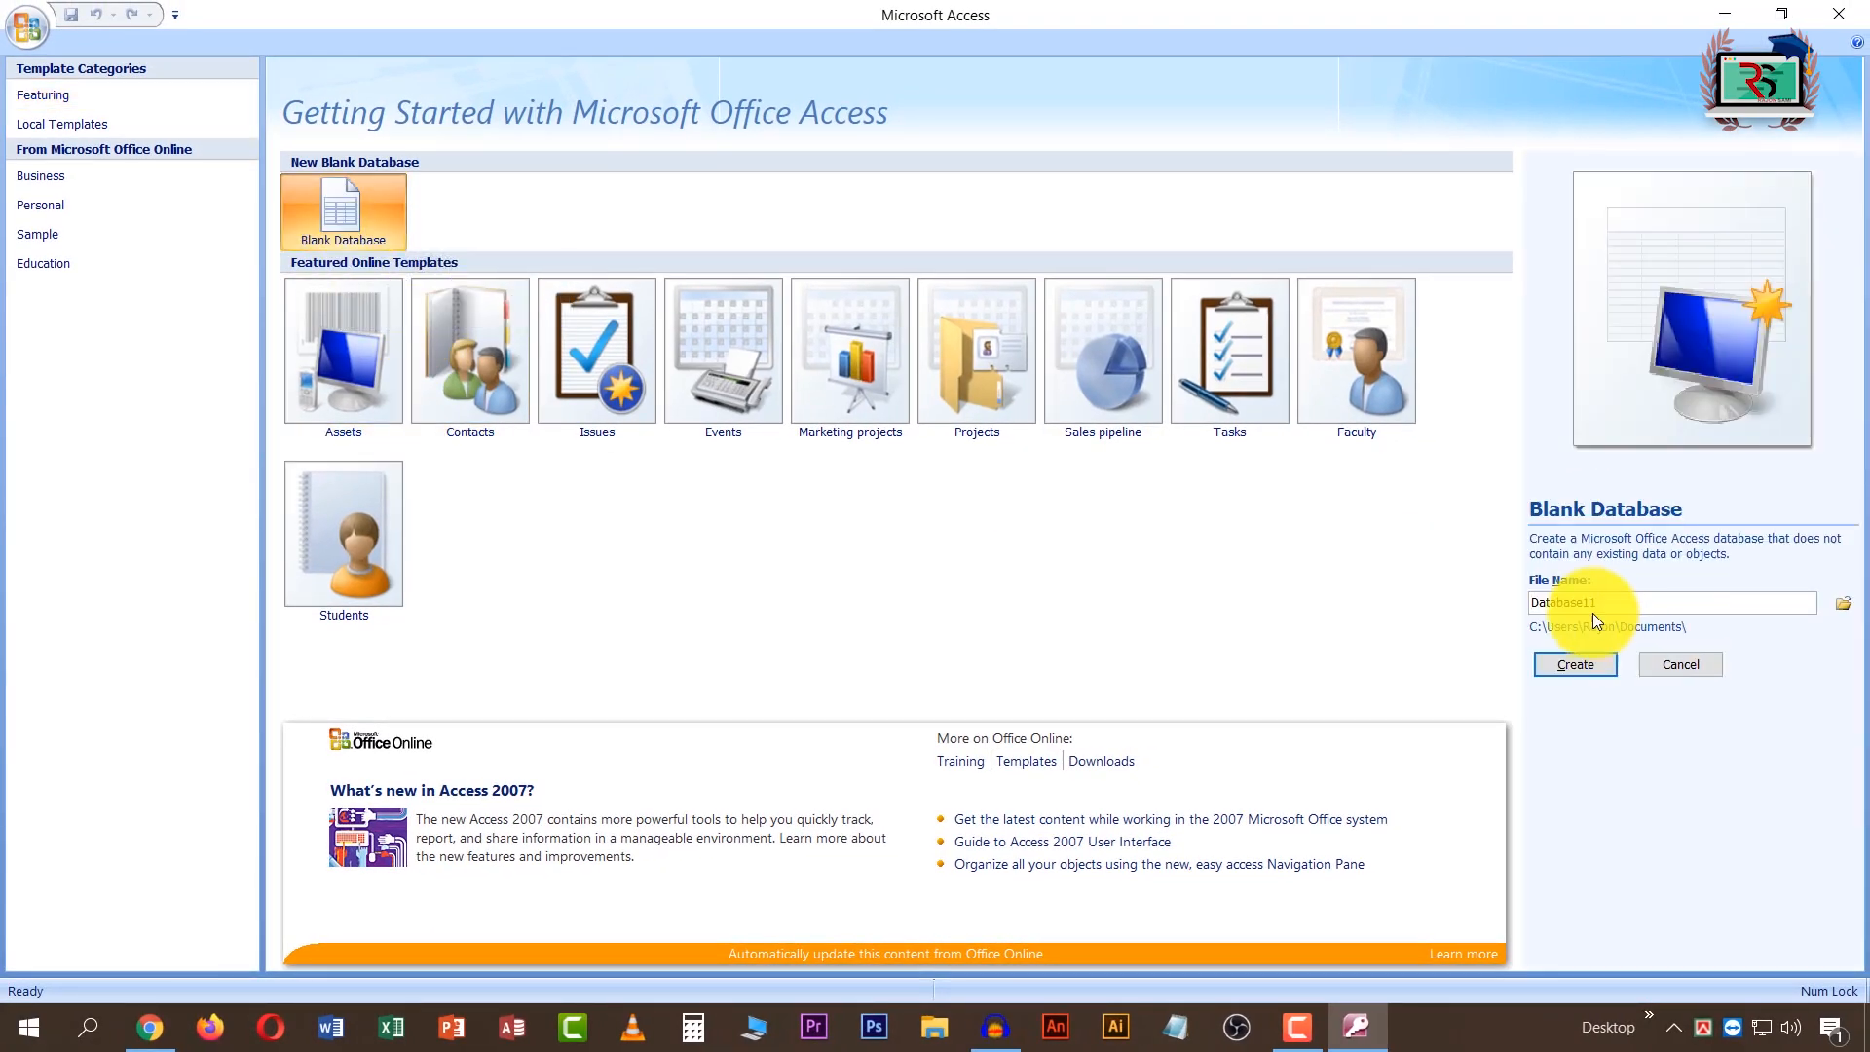
pyautogui.write('Text')
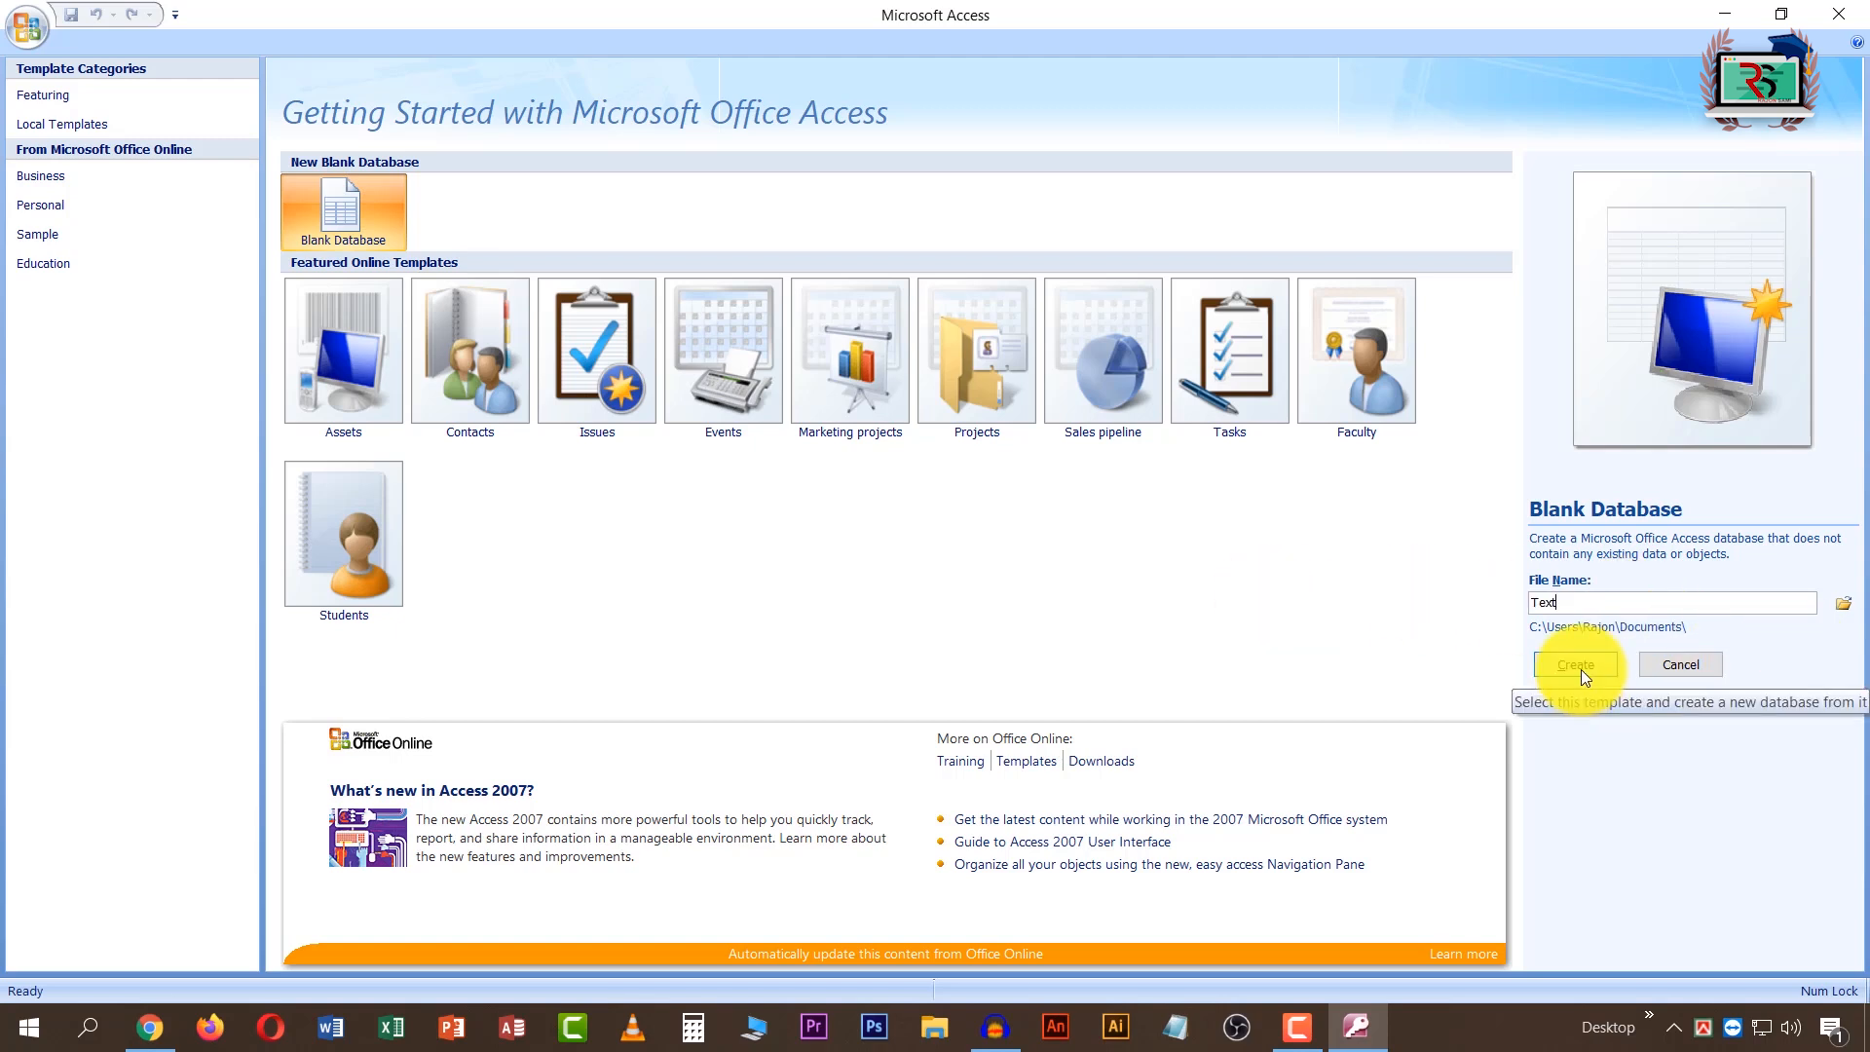
pyautogui.click(1580, 668)
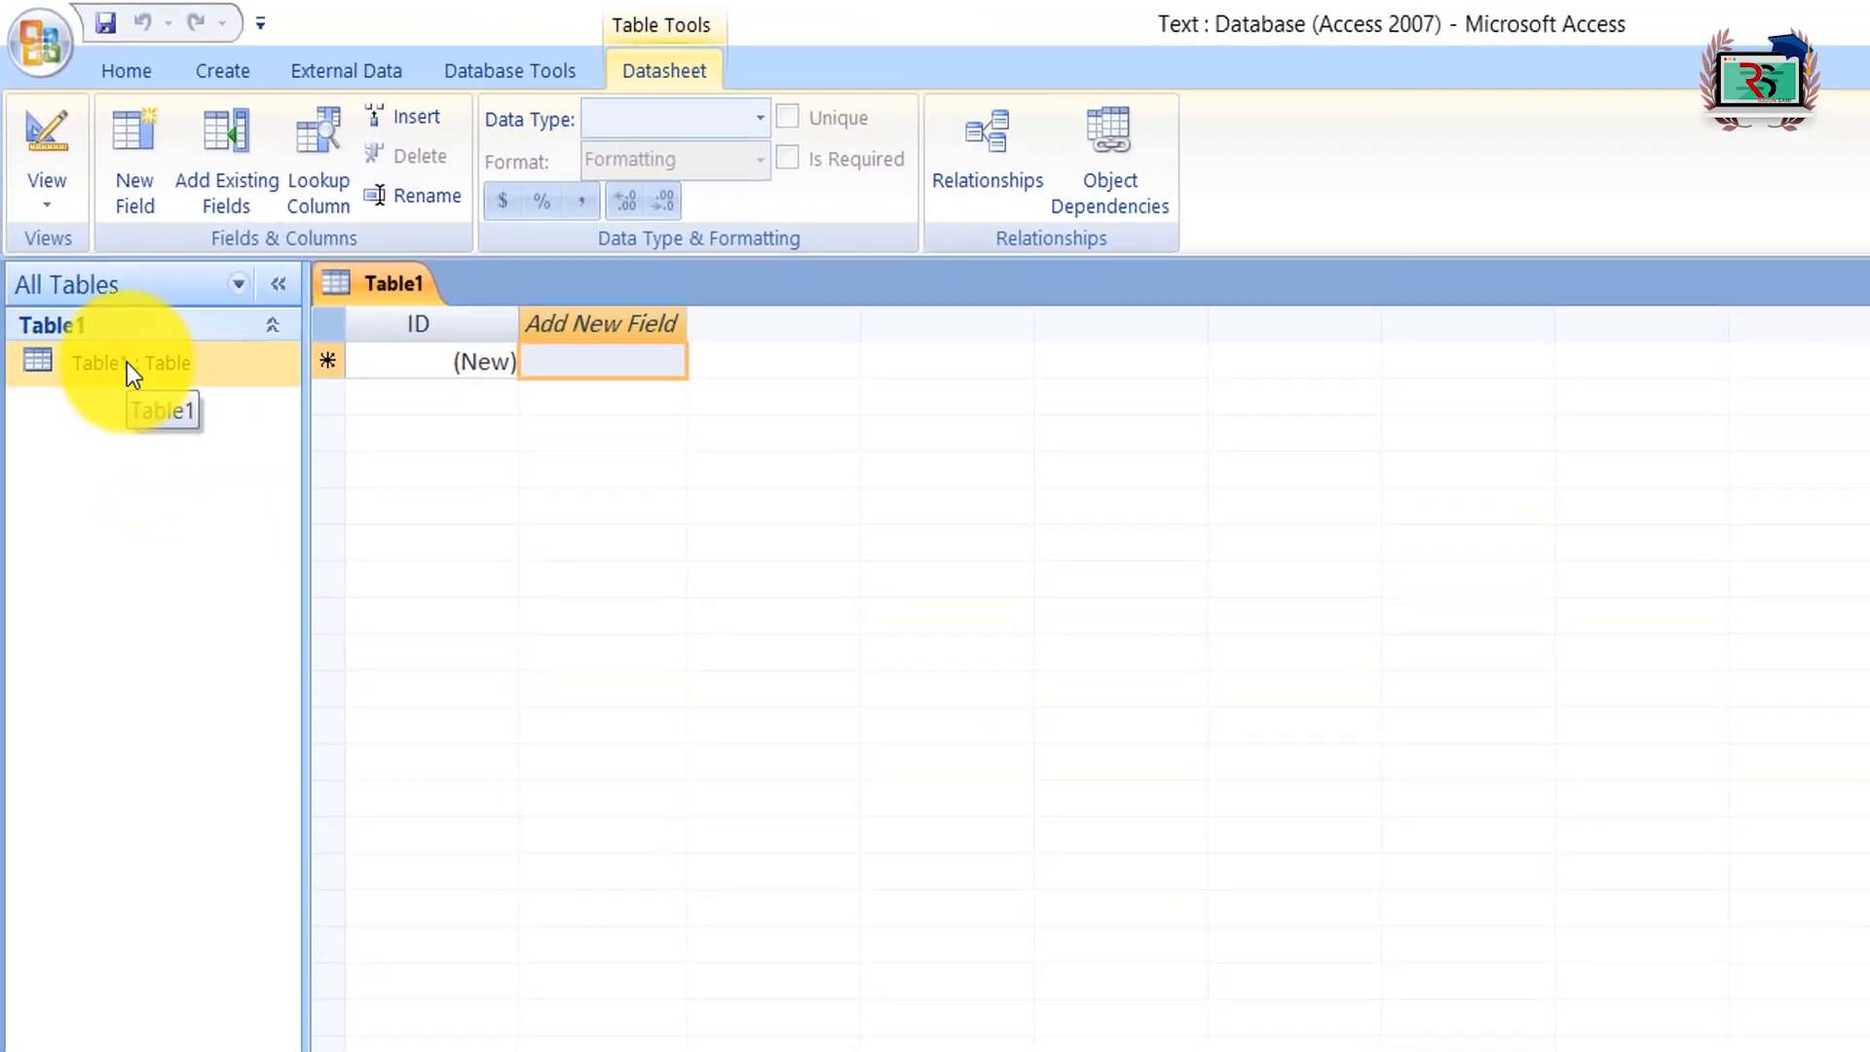
# - Open Table1 in Design View, saving it as Table1
pyautogui.click(126, 362)
pyautogui.rightClick(127, 362)
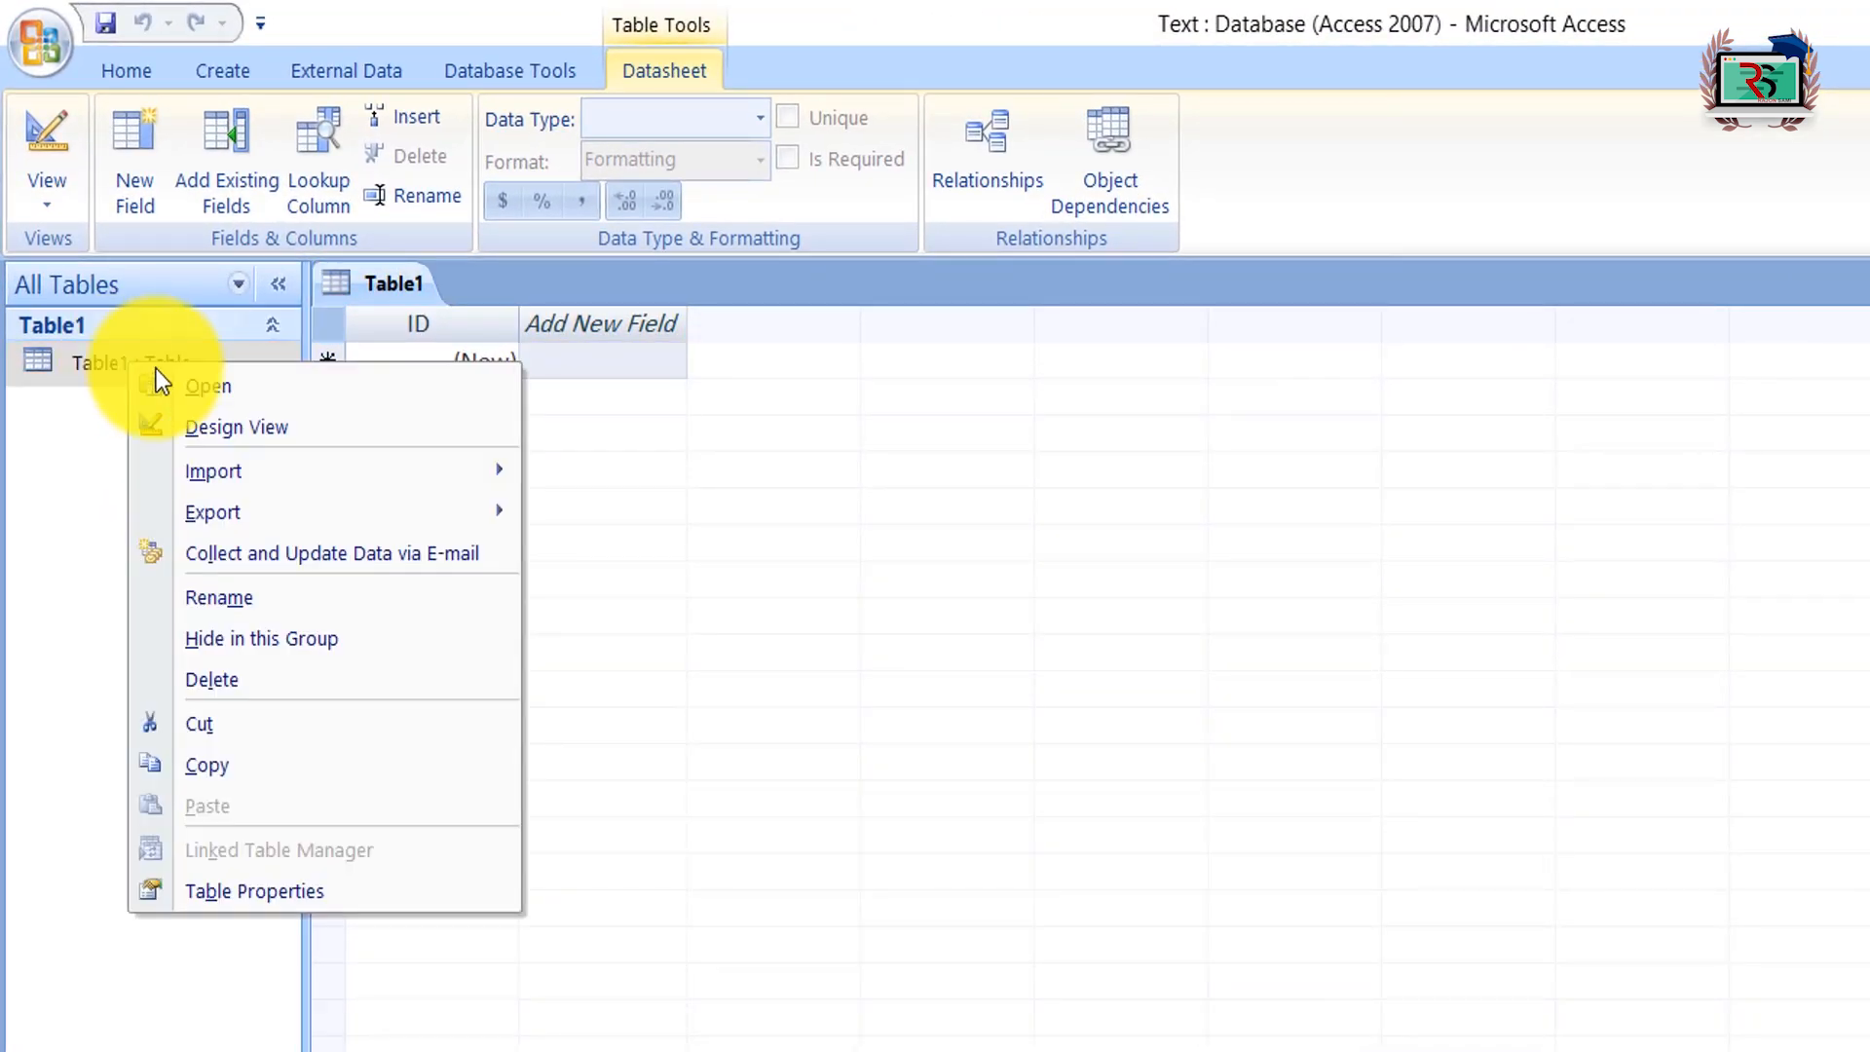
pyautogui.click(263, 431)
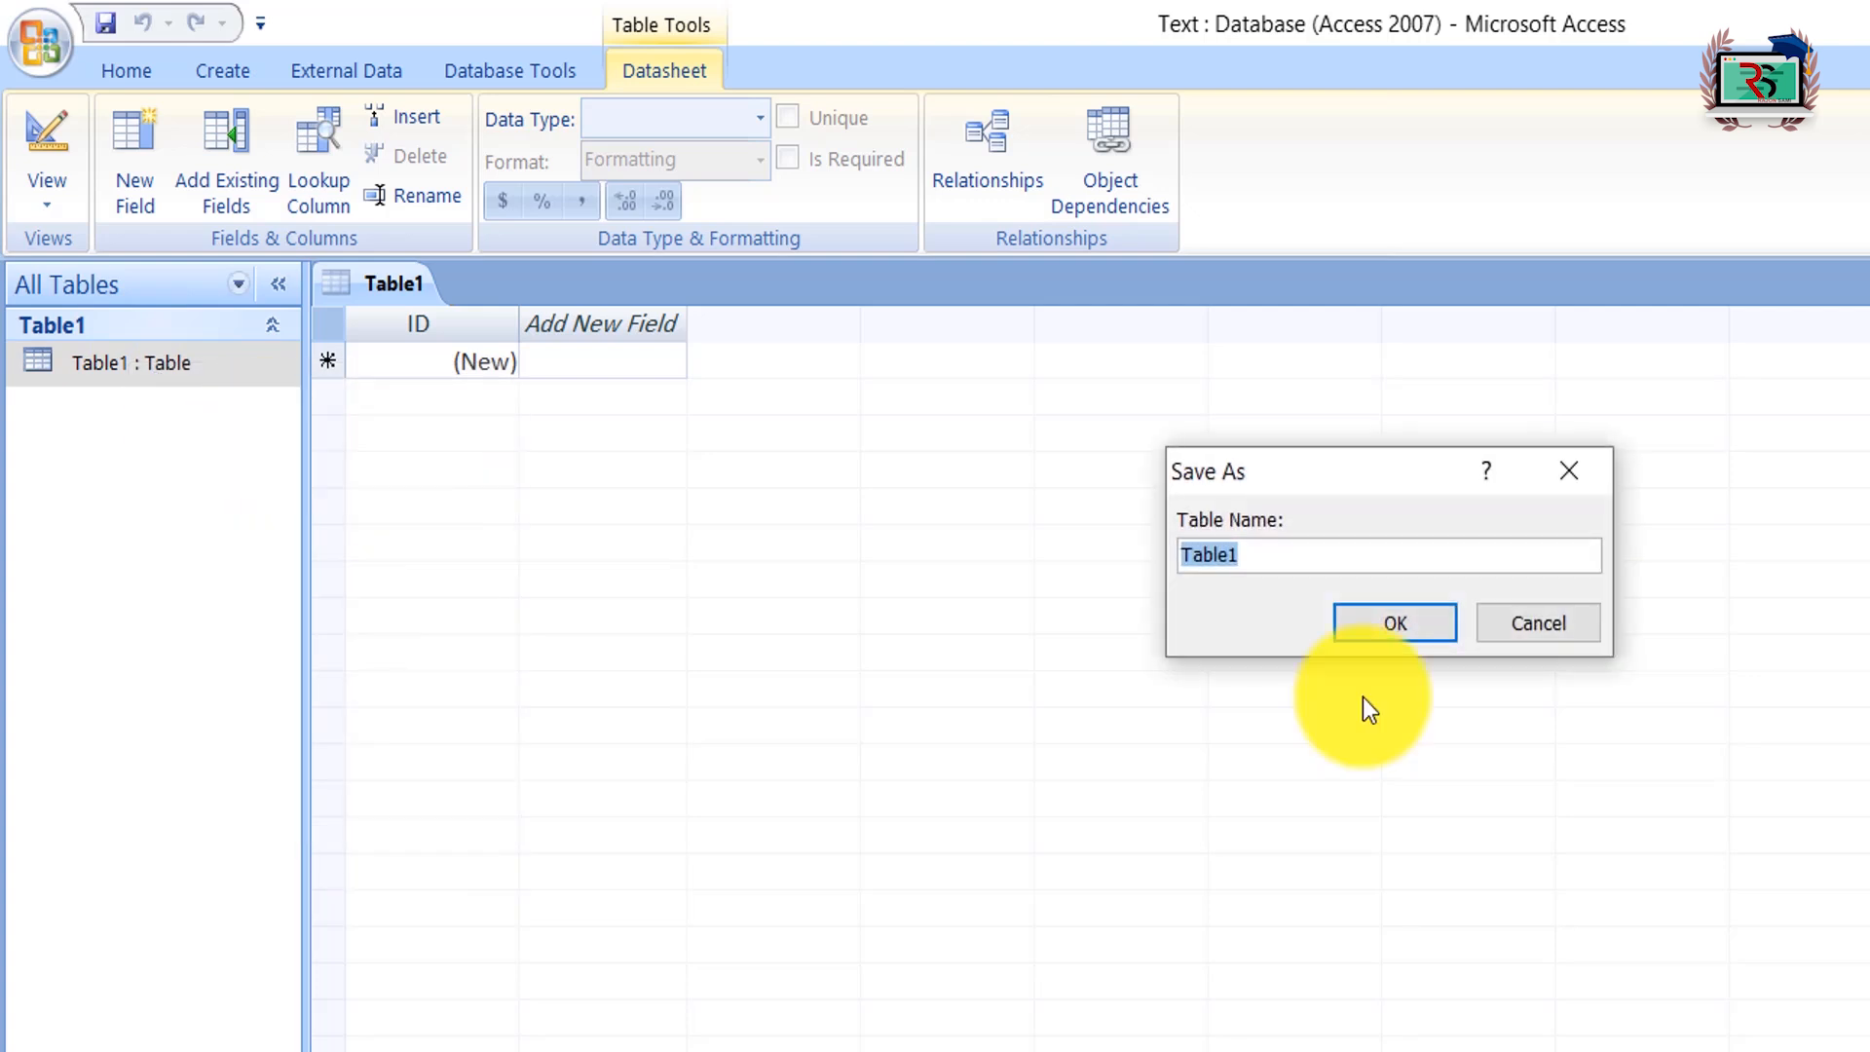
pyautogui.click(1395, 625)
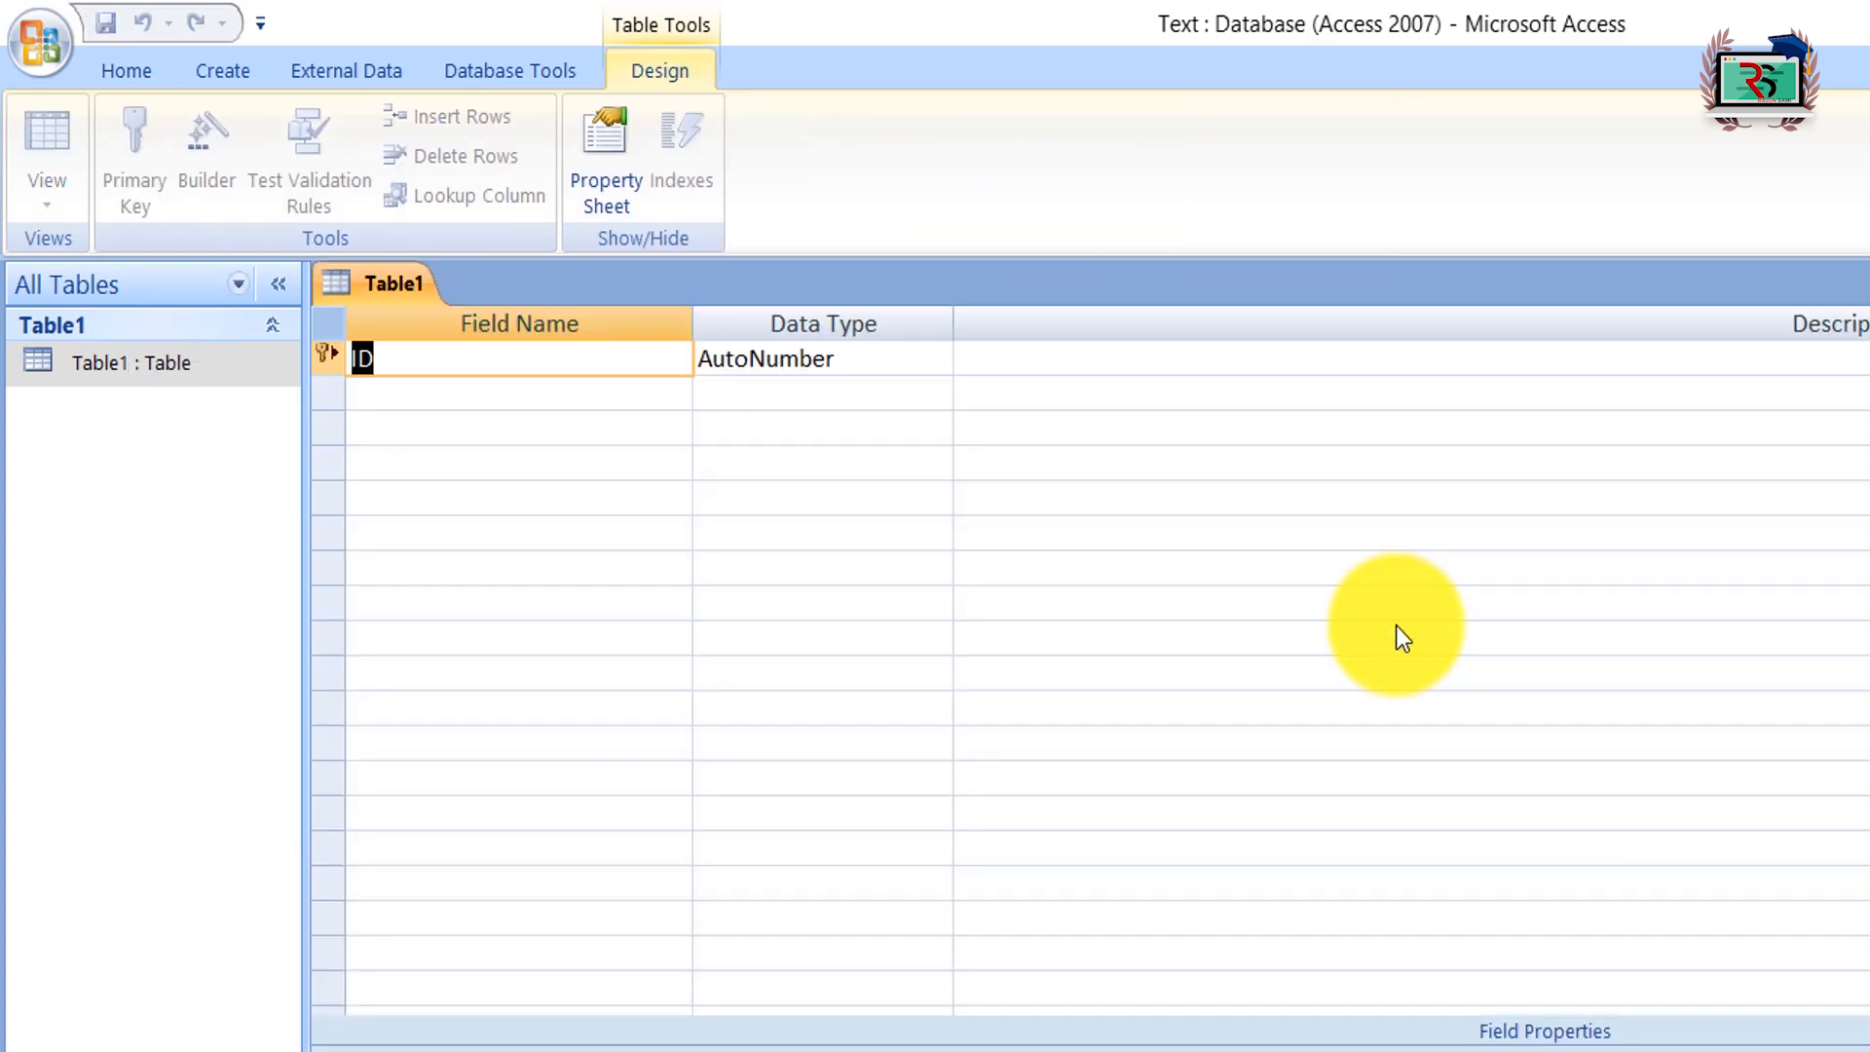
# - Add a Name field of type Text with field size 255
pyautogui.click(455, 393)
pyautogui.write('Name')
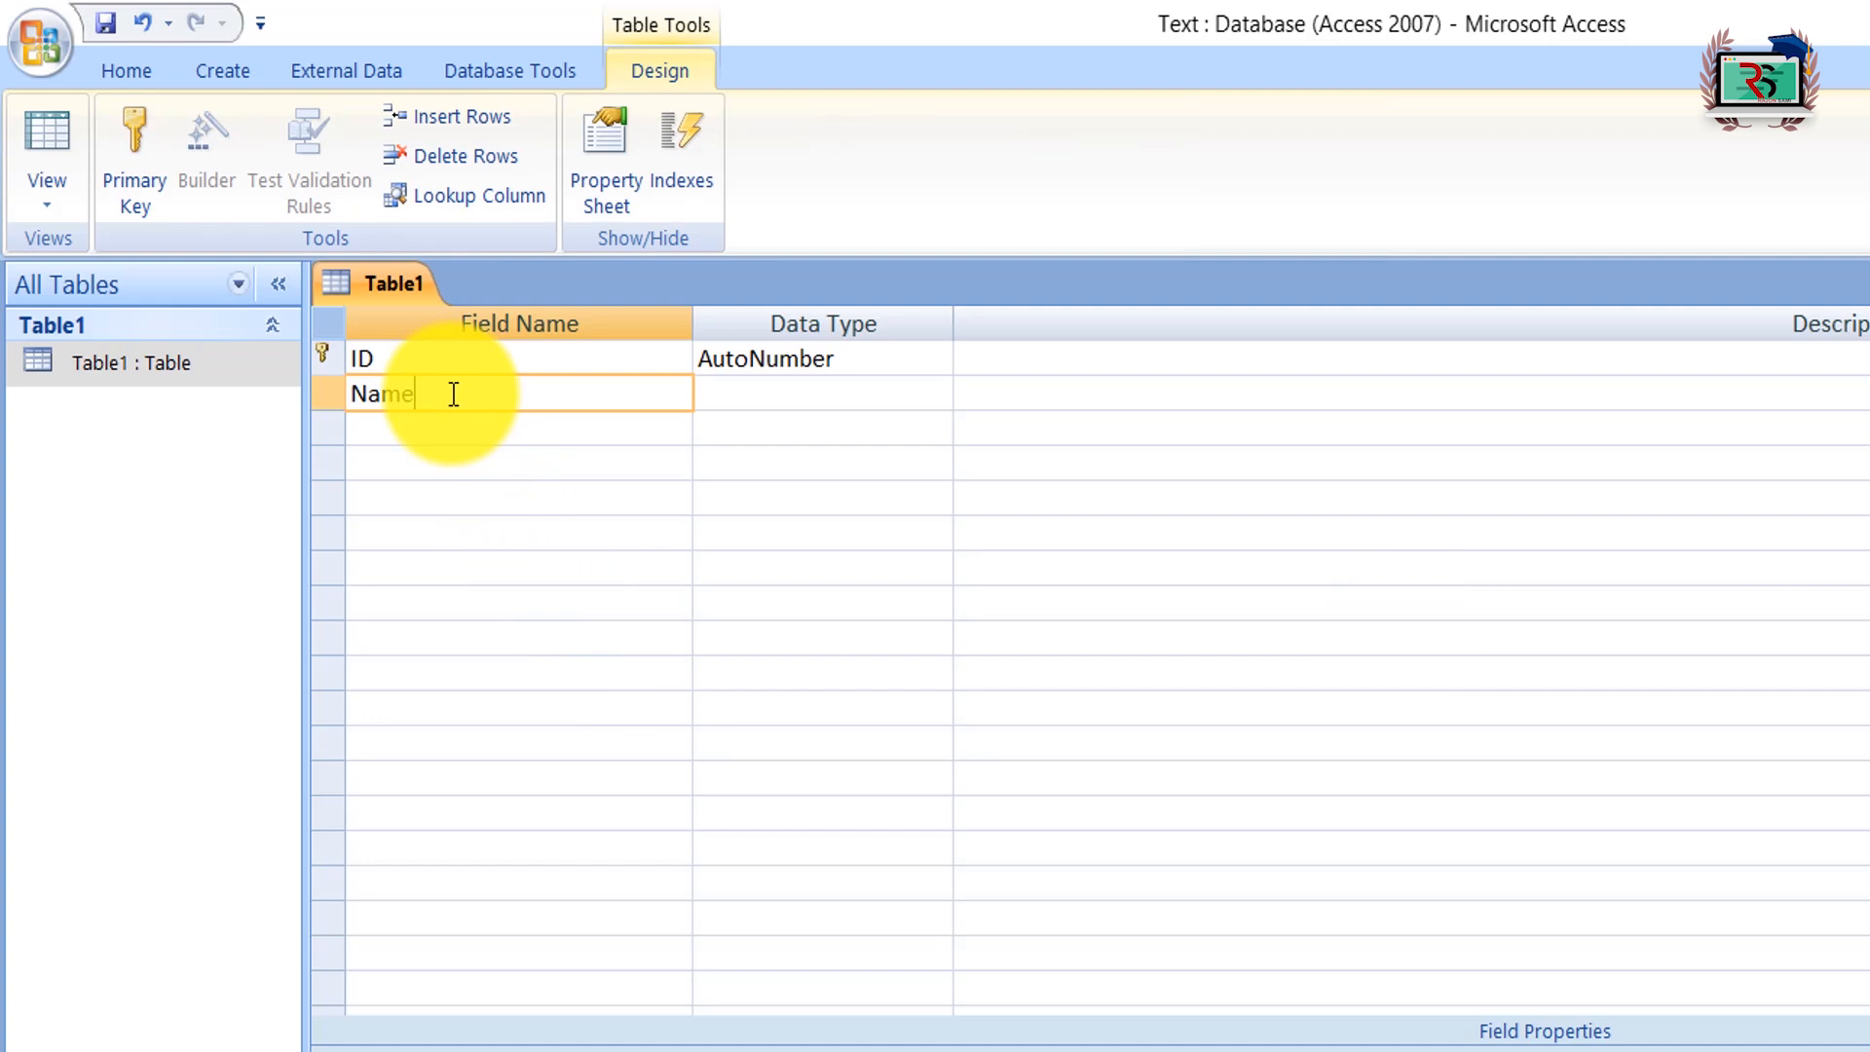
pyautogui.click(890, 394)
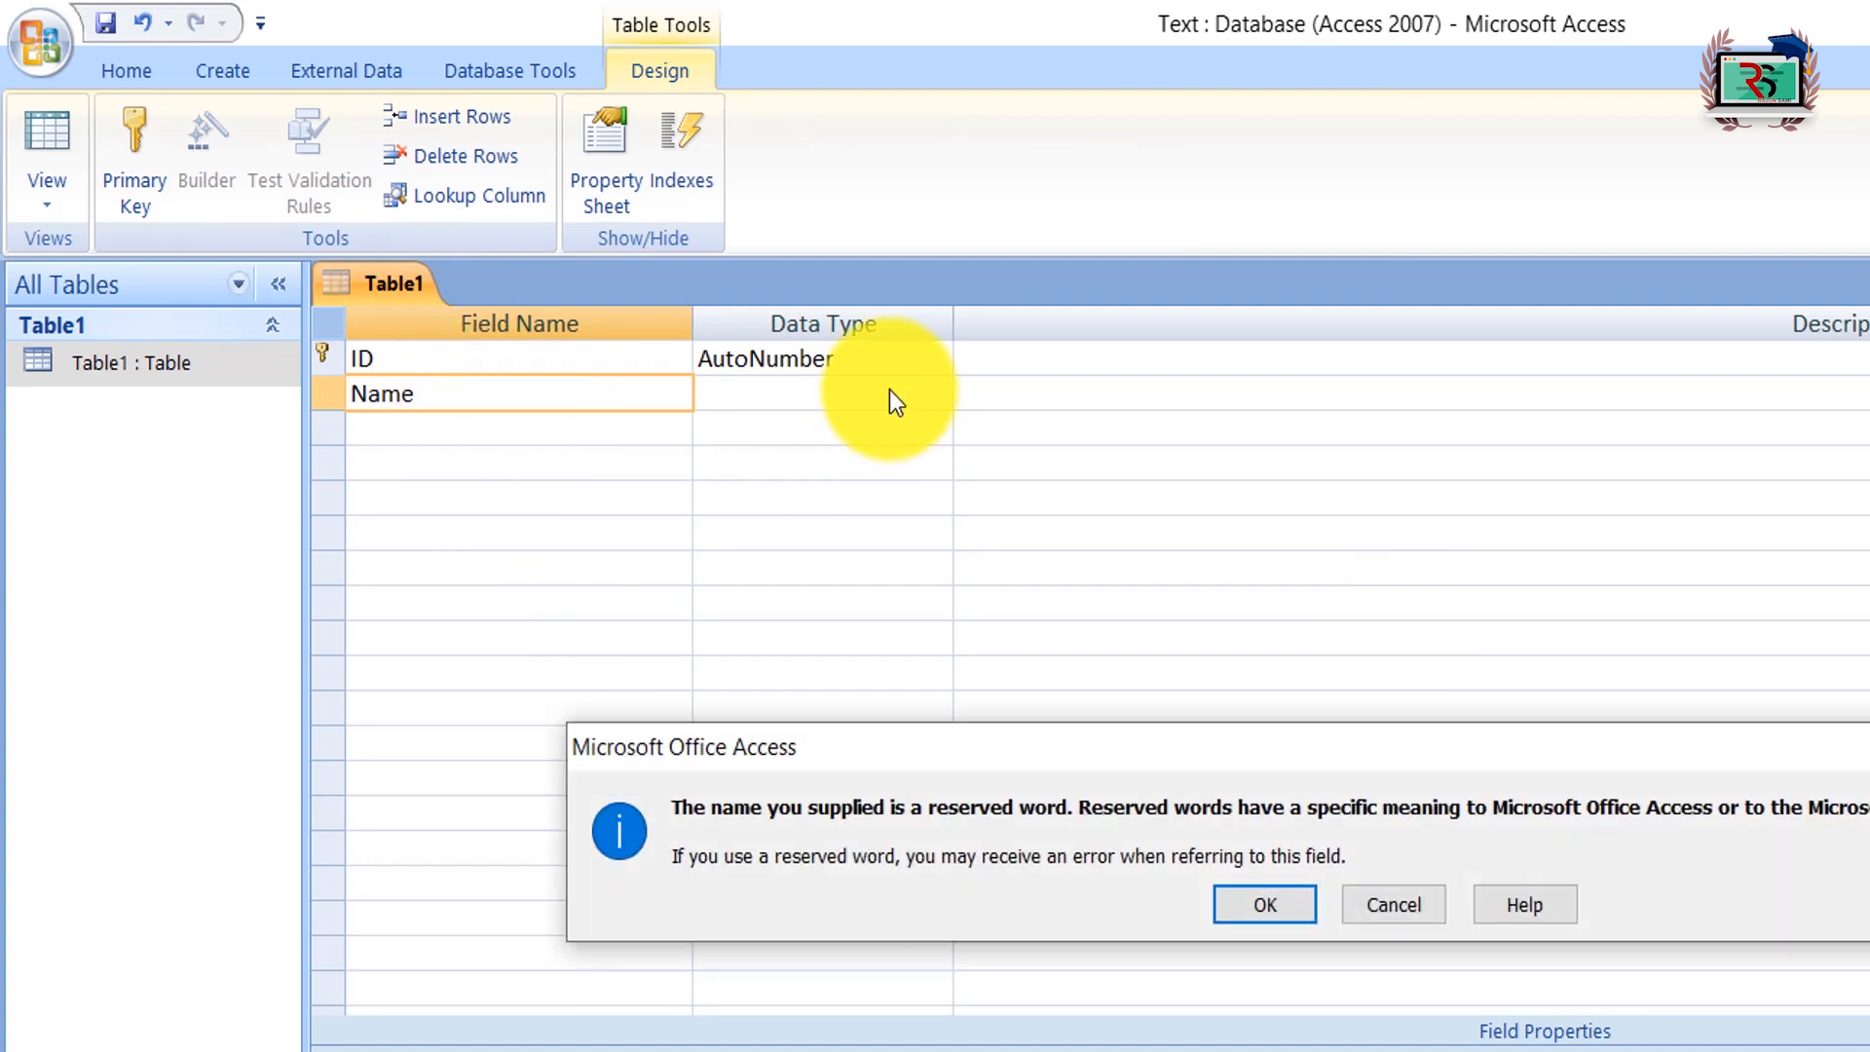
pyautogui.click(1253, 909)
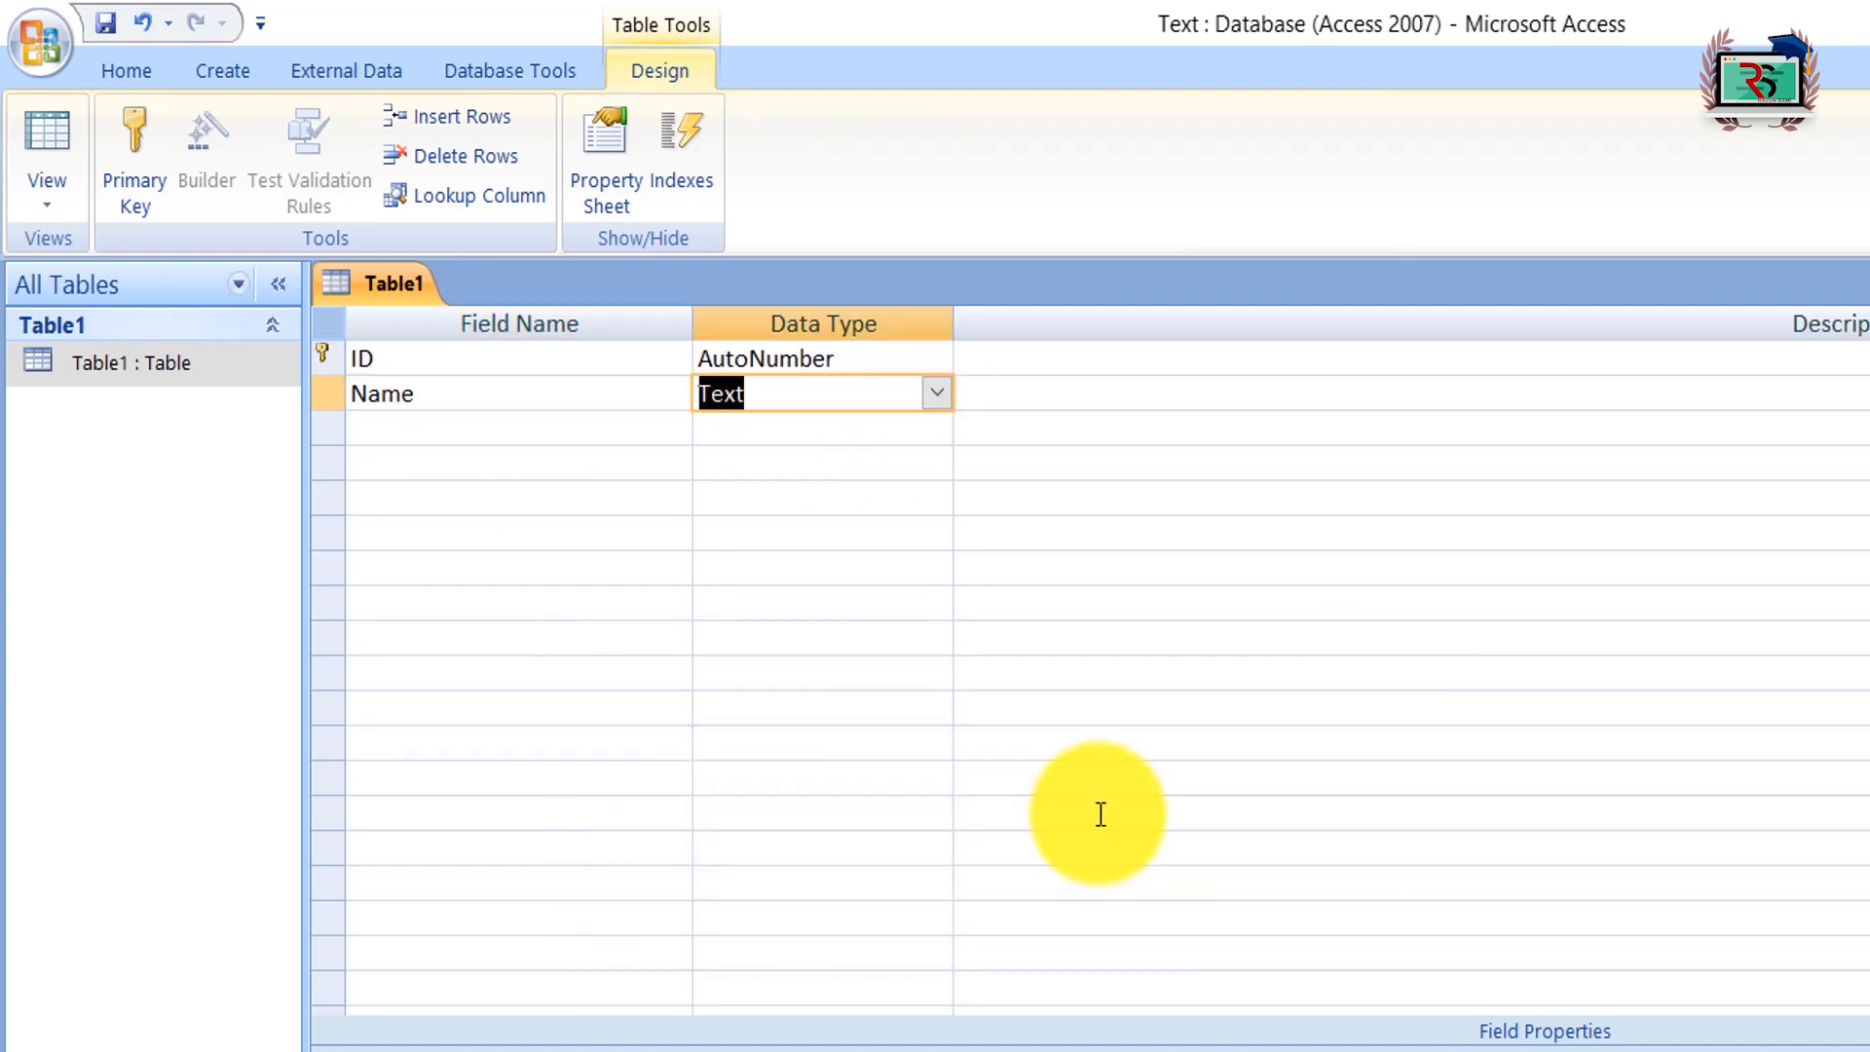
pyautogui.click(935, 395)
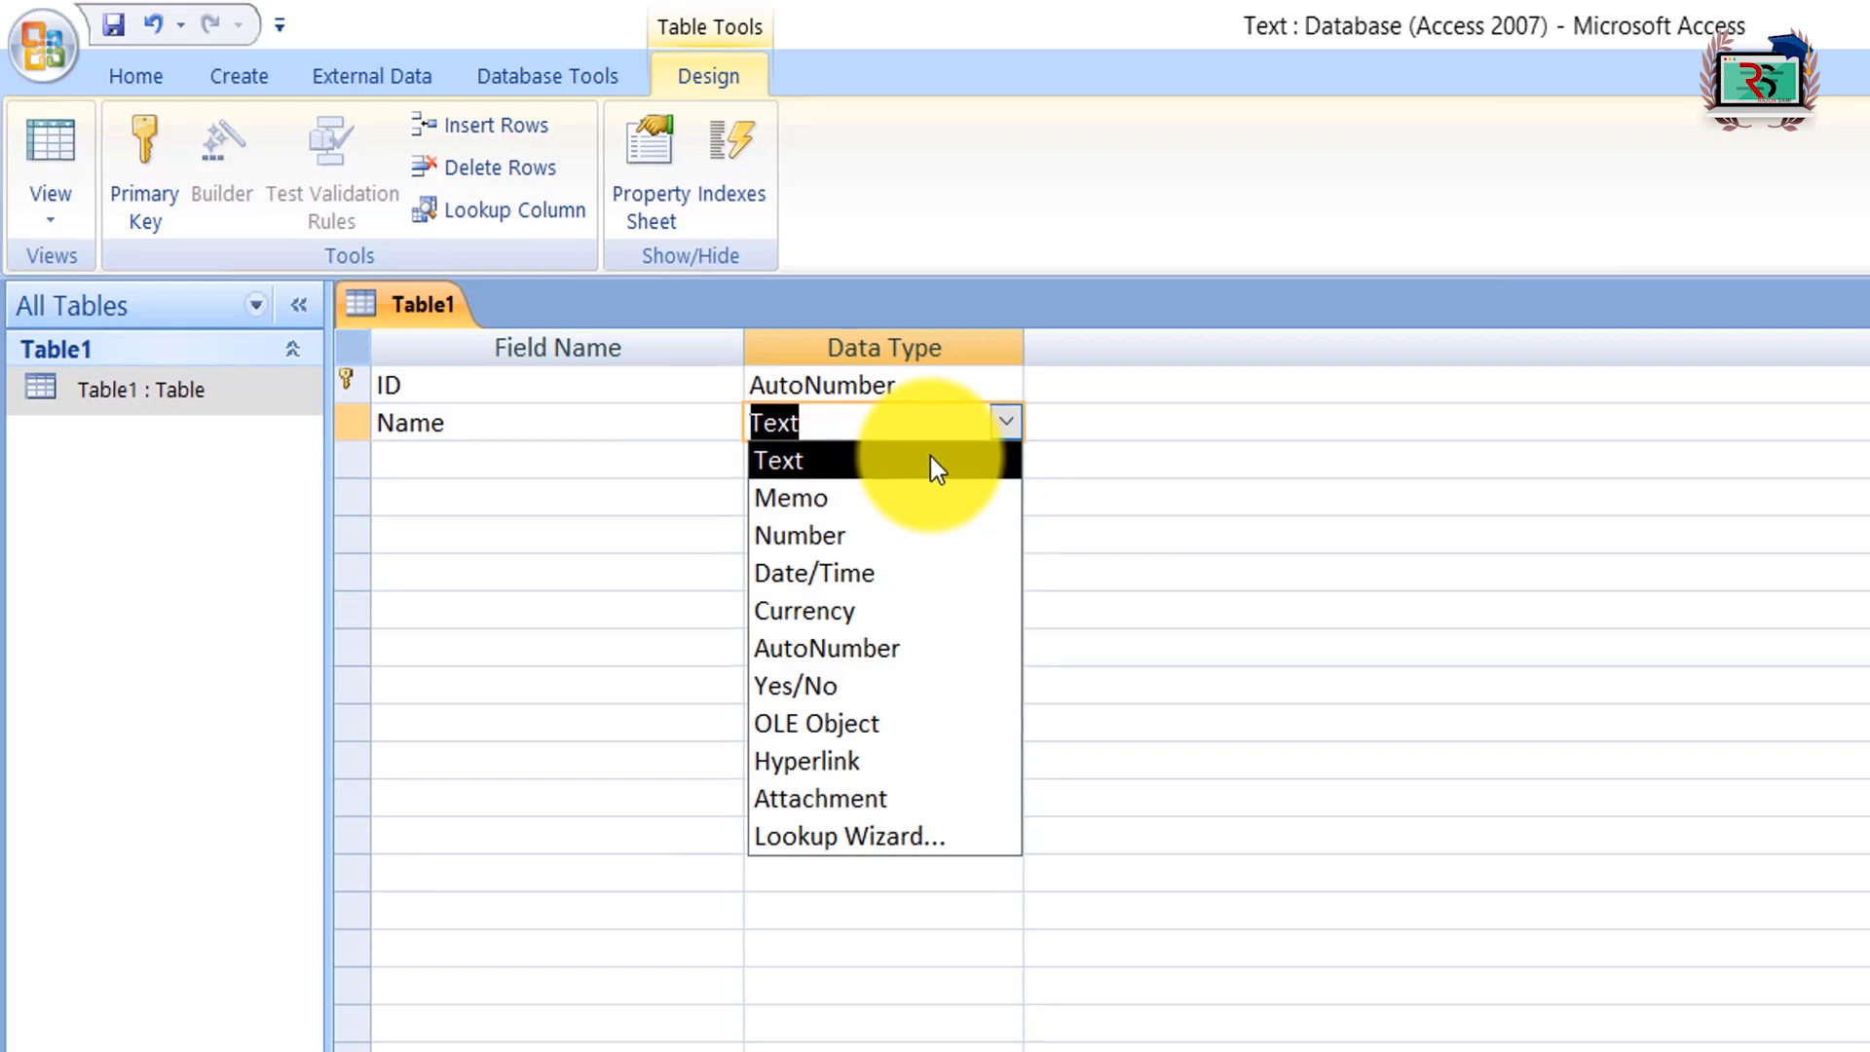
pyautogui.click(931, 458)
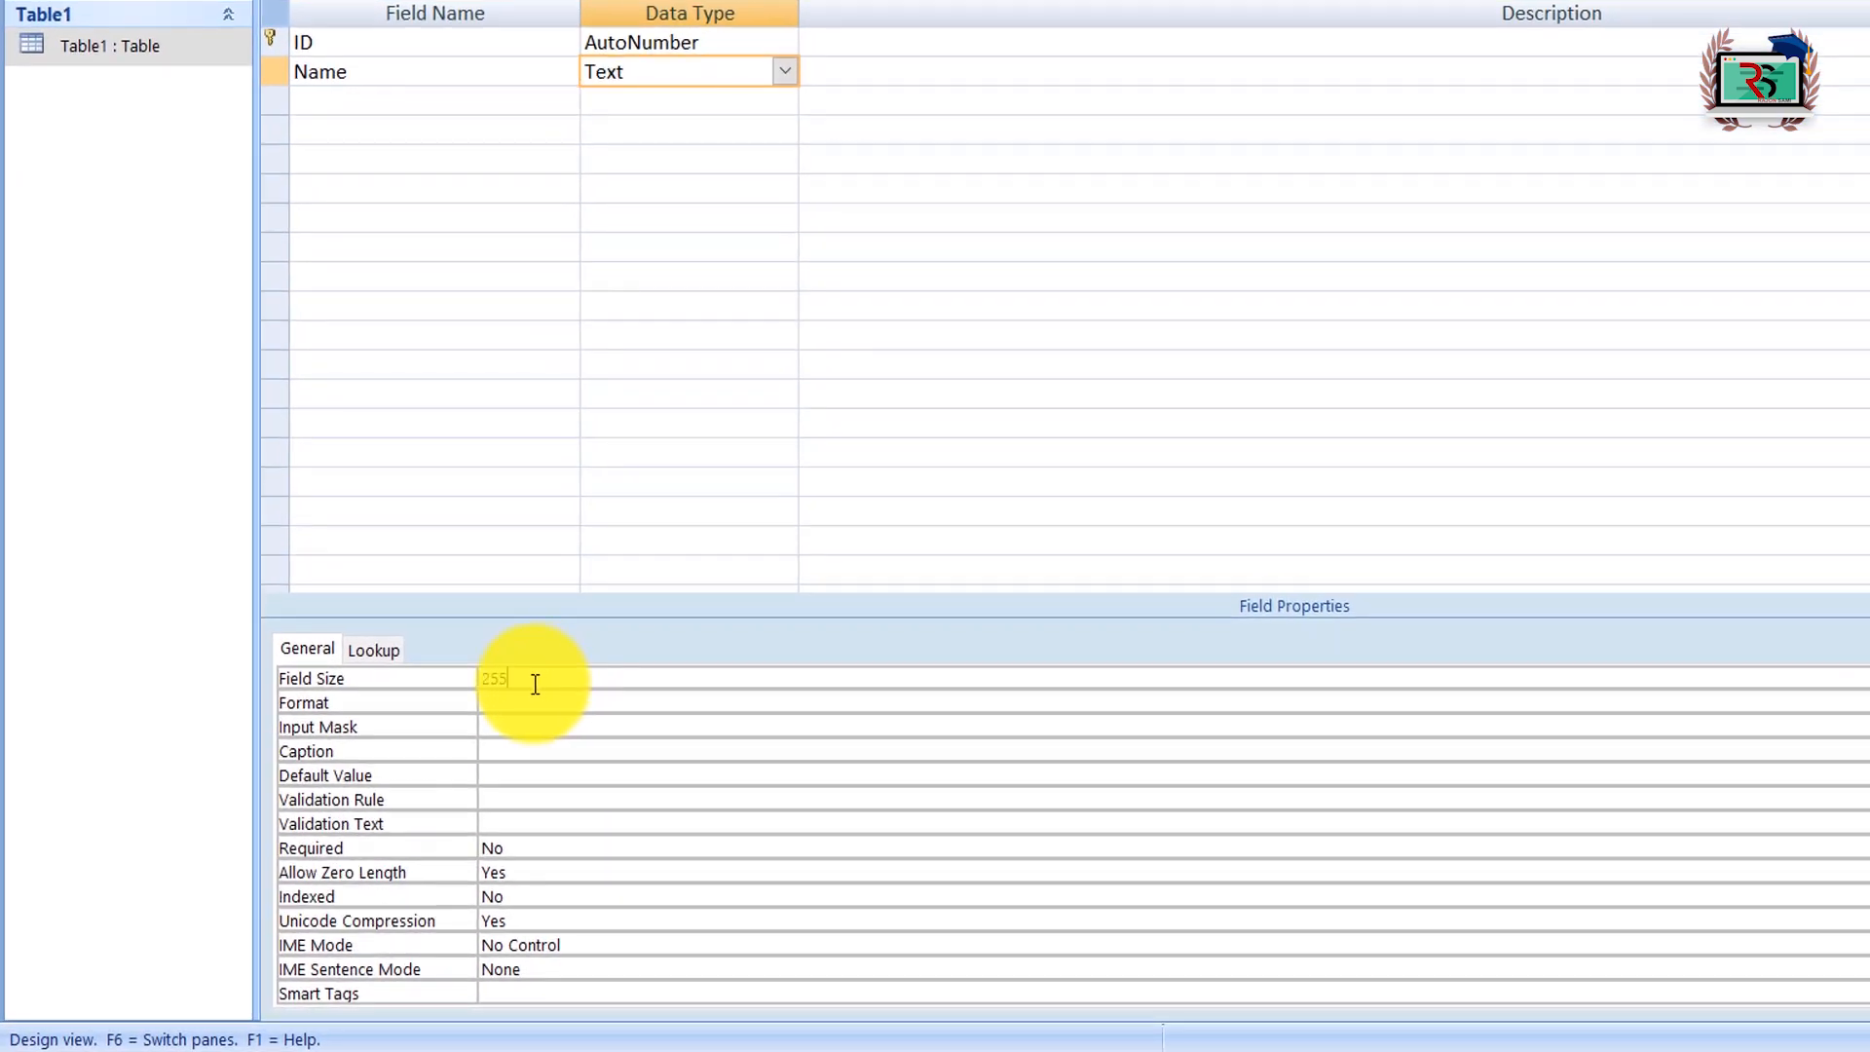
pyautogui.doubleClick(395, 751)
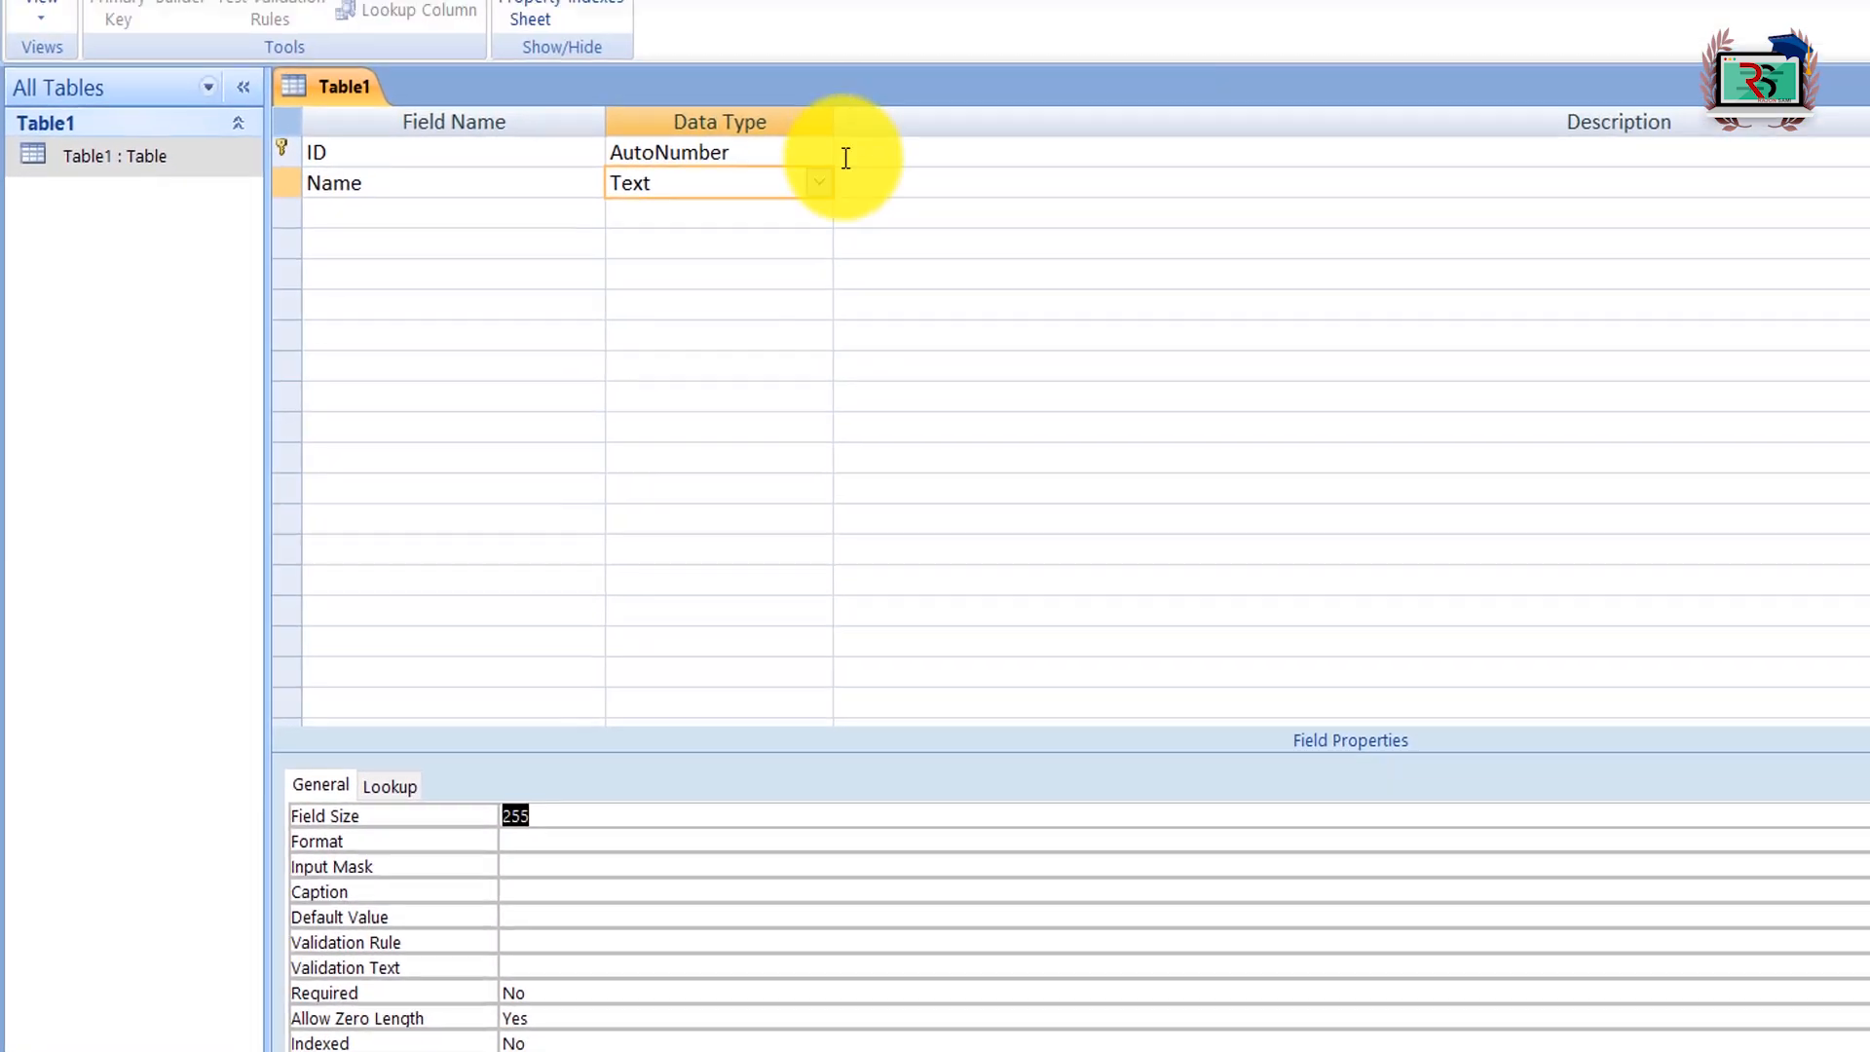
# - Add a Father Name field of type Text
pyautogui.click(429, 100)
pyautogui.write('Father Name')
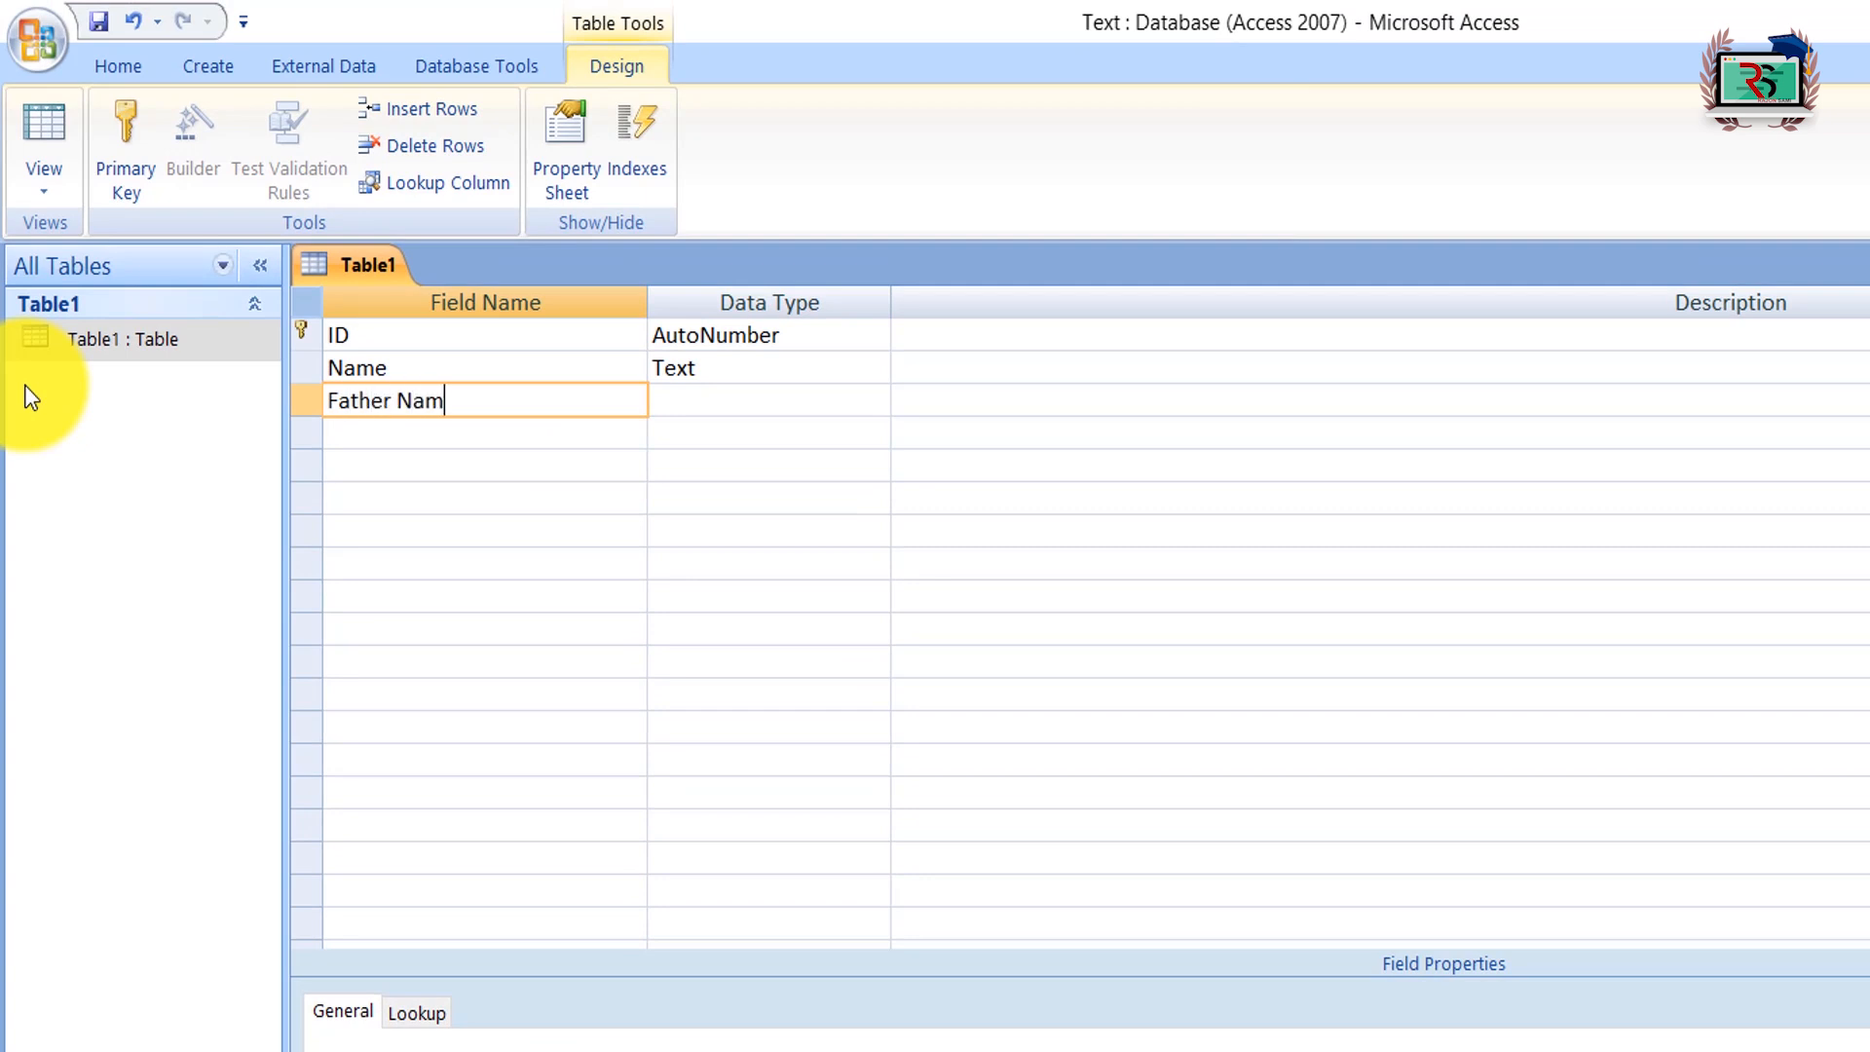
pyautogui.click(776, 403)
pyautogui.click(876, 399)
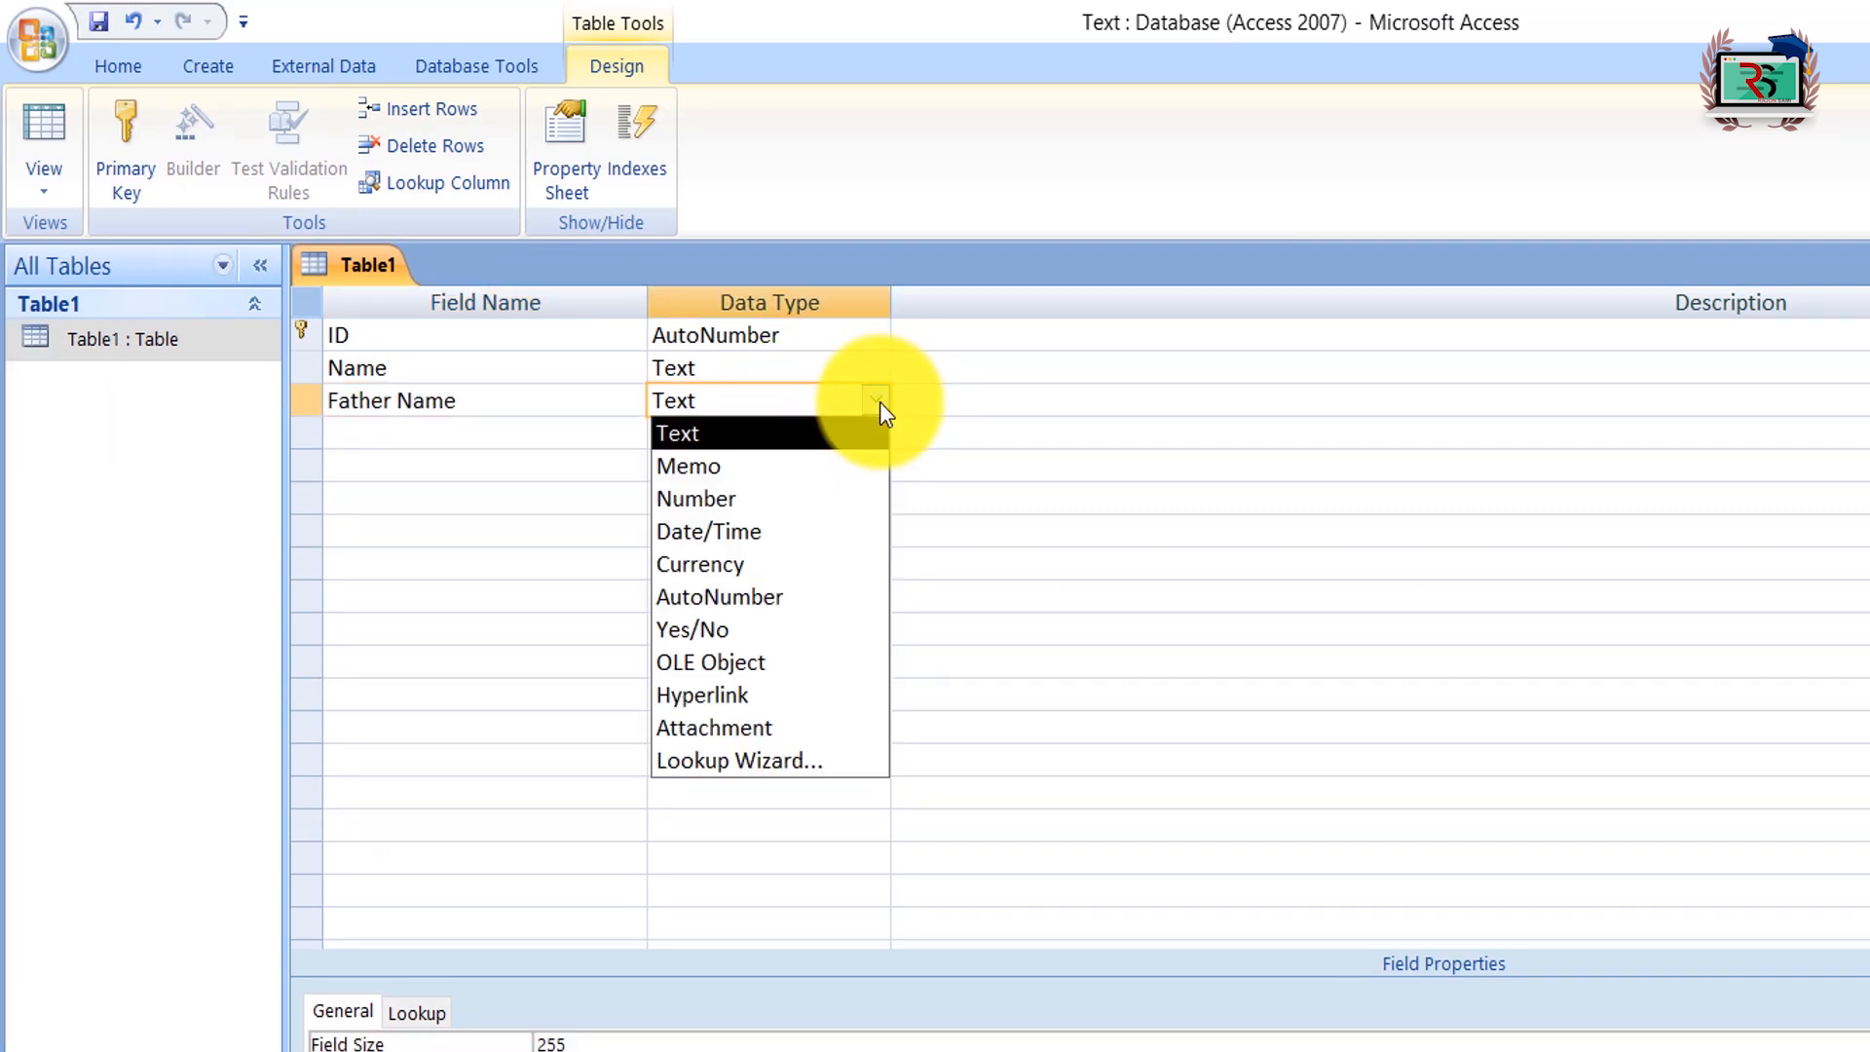
pyautogui.click(795, 436)
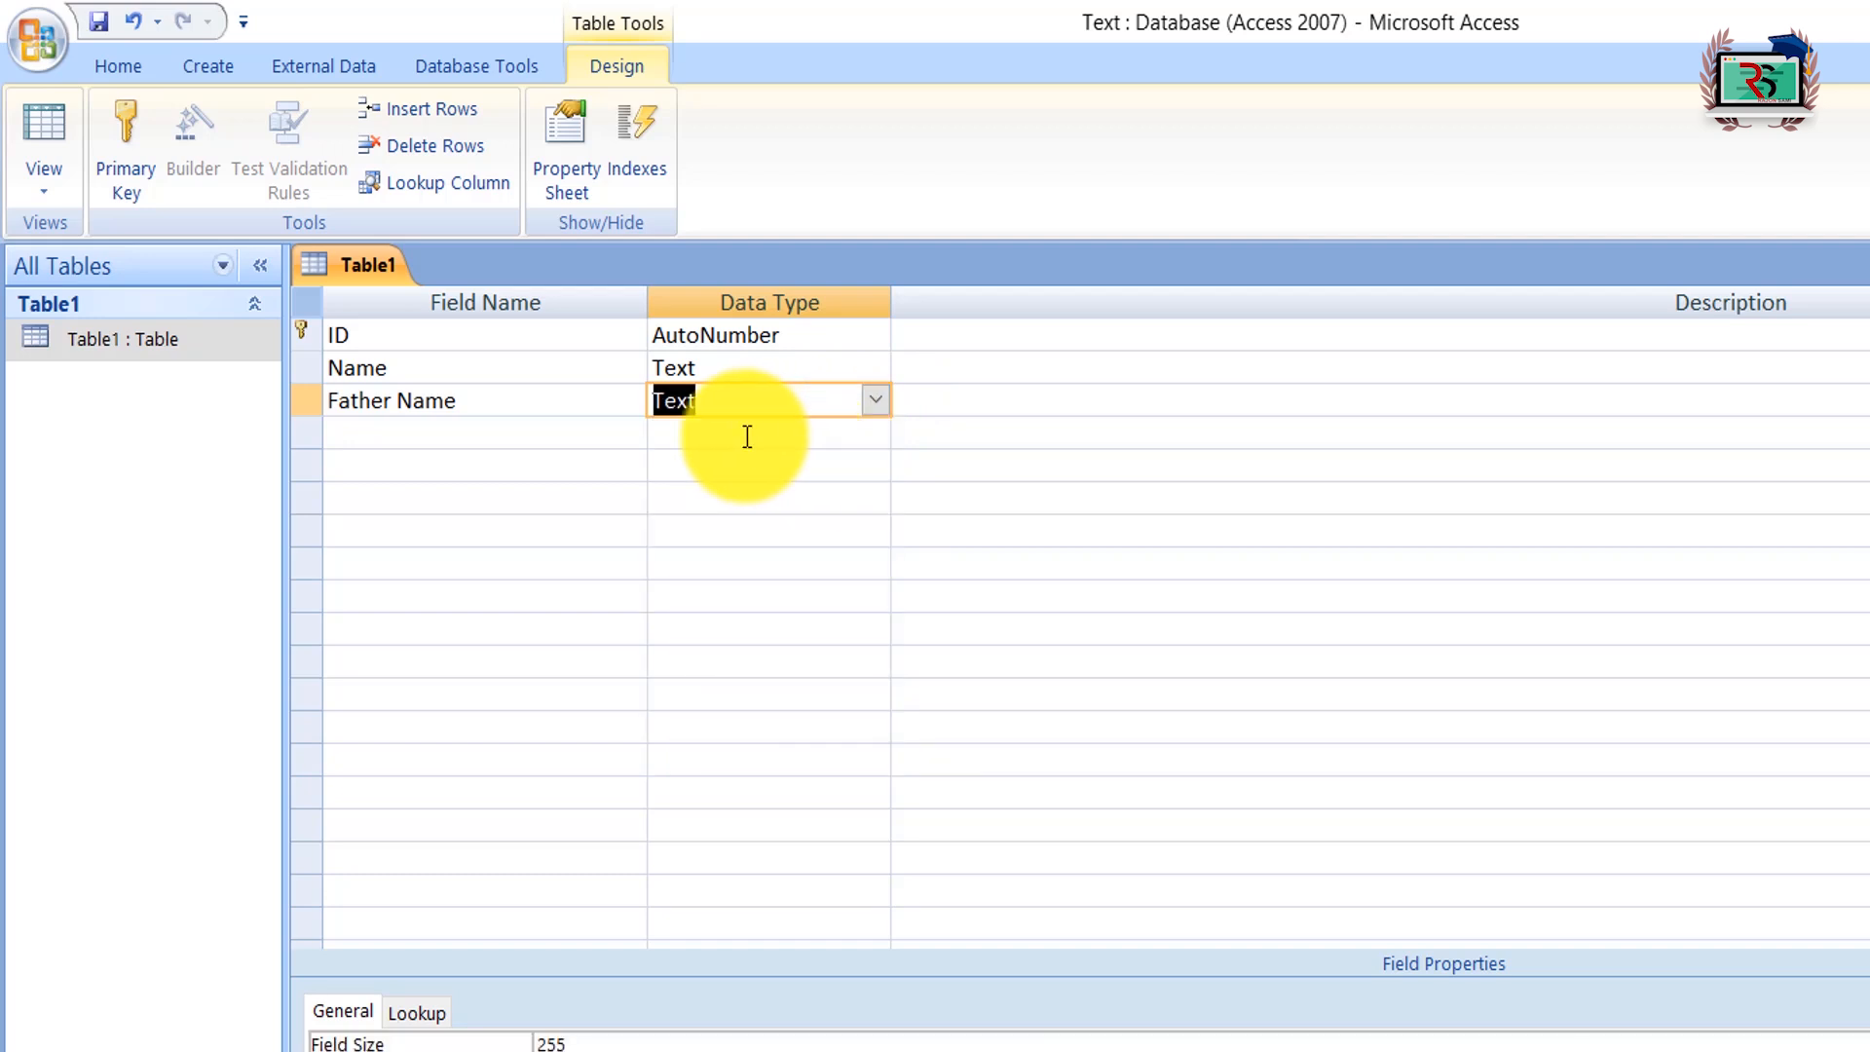
# - Save the design and open Table1 in Datasheet View
pyautogui.rightClick(184, 354)
pyautogui.click(277, 378)
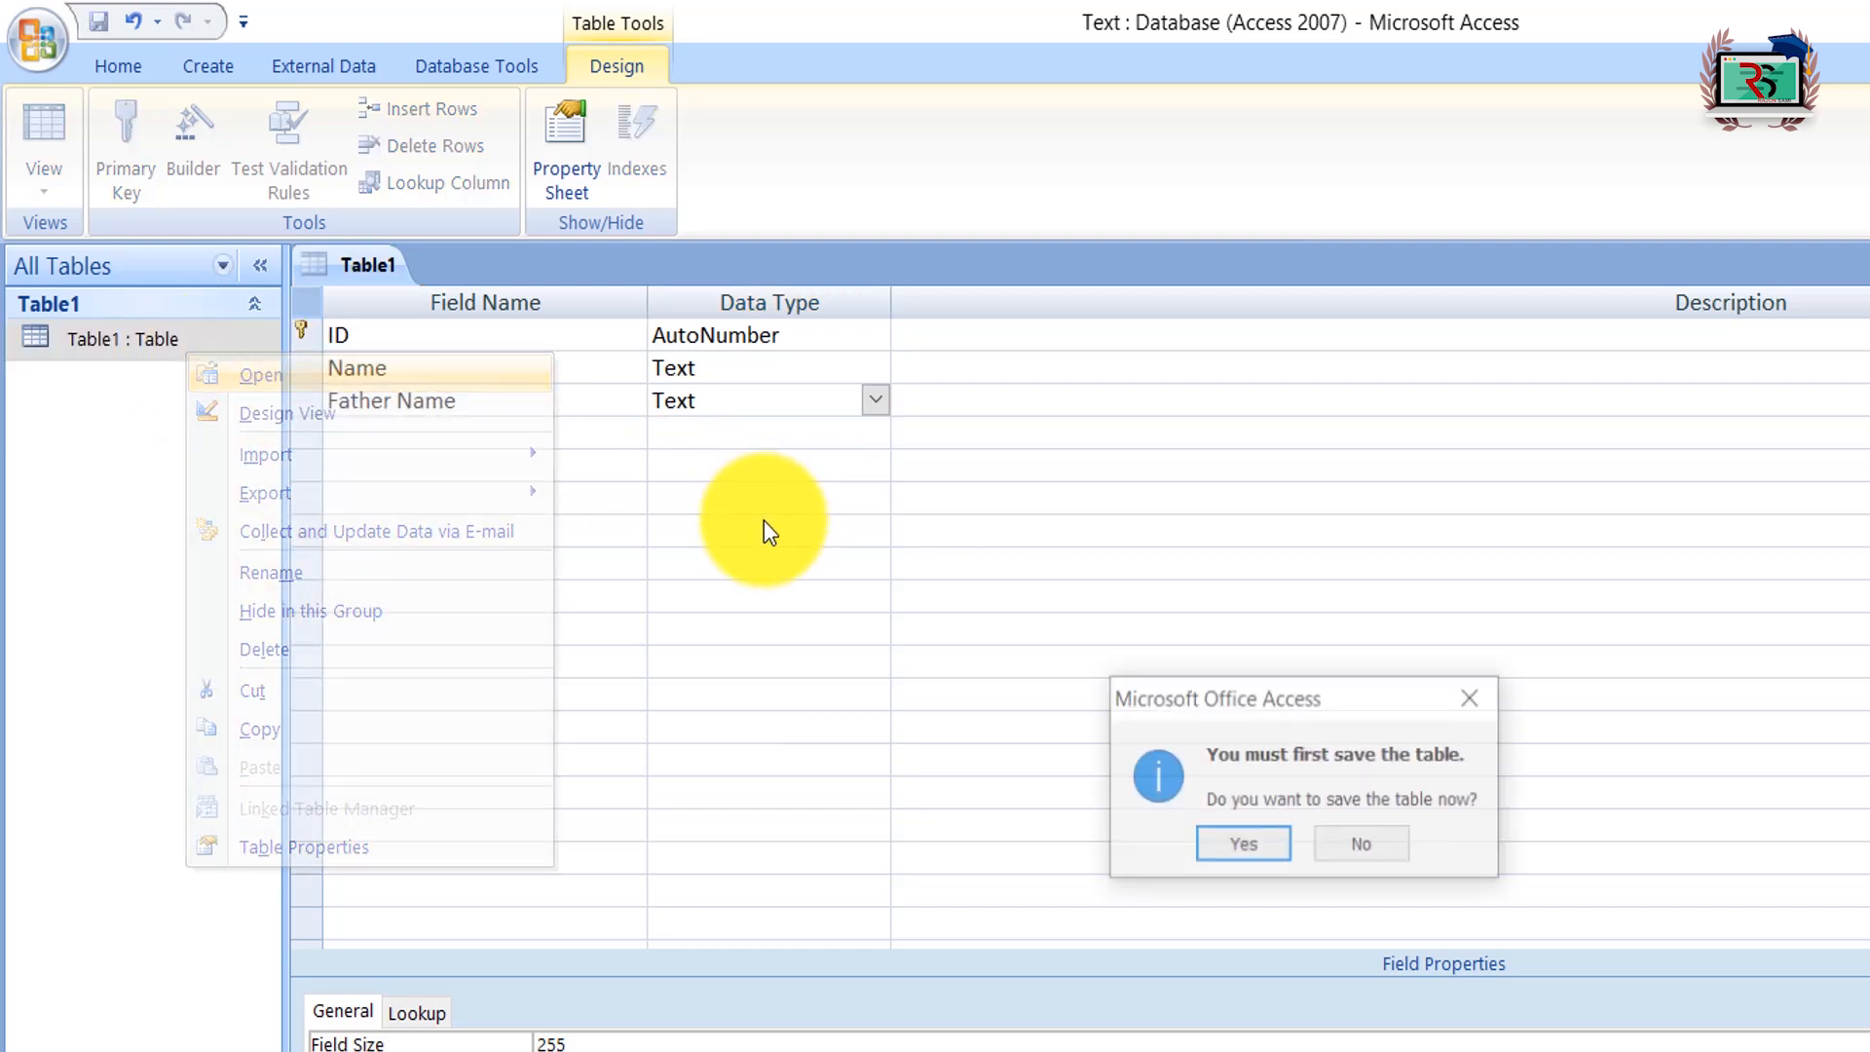
pyautogui.click(1235, 843)
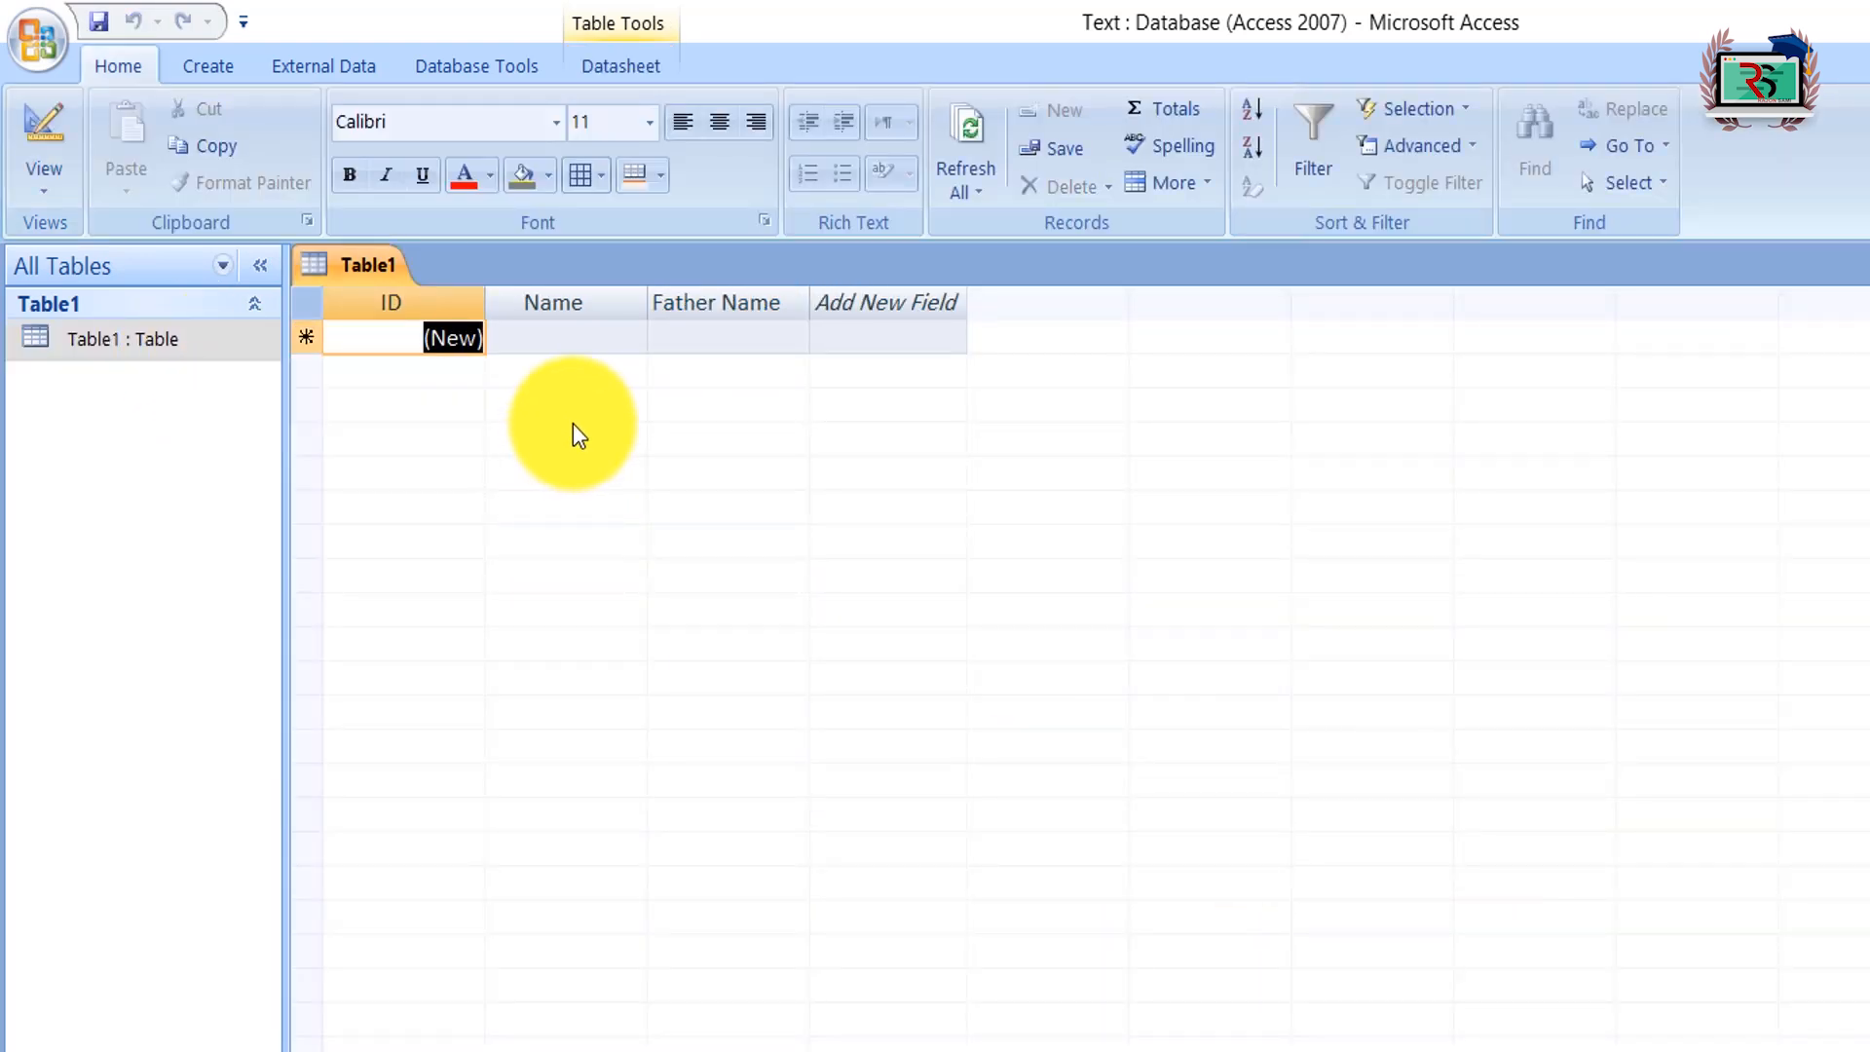
# - Enter a record with Name RS, Father Name SH, and NN in a new column
pyautogui.click(580, 338)
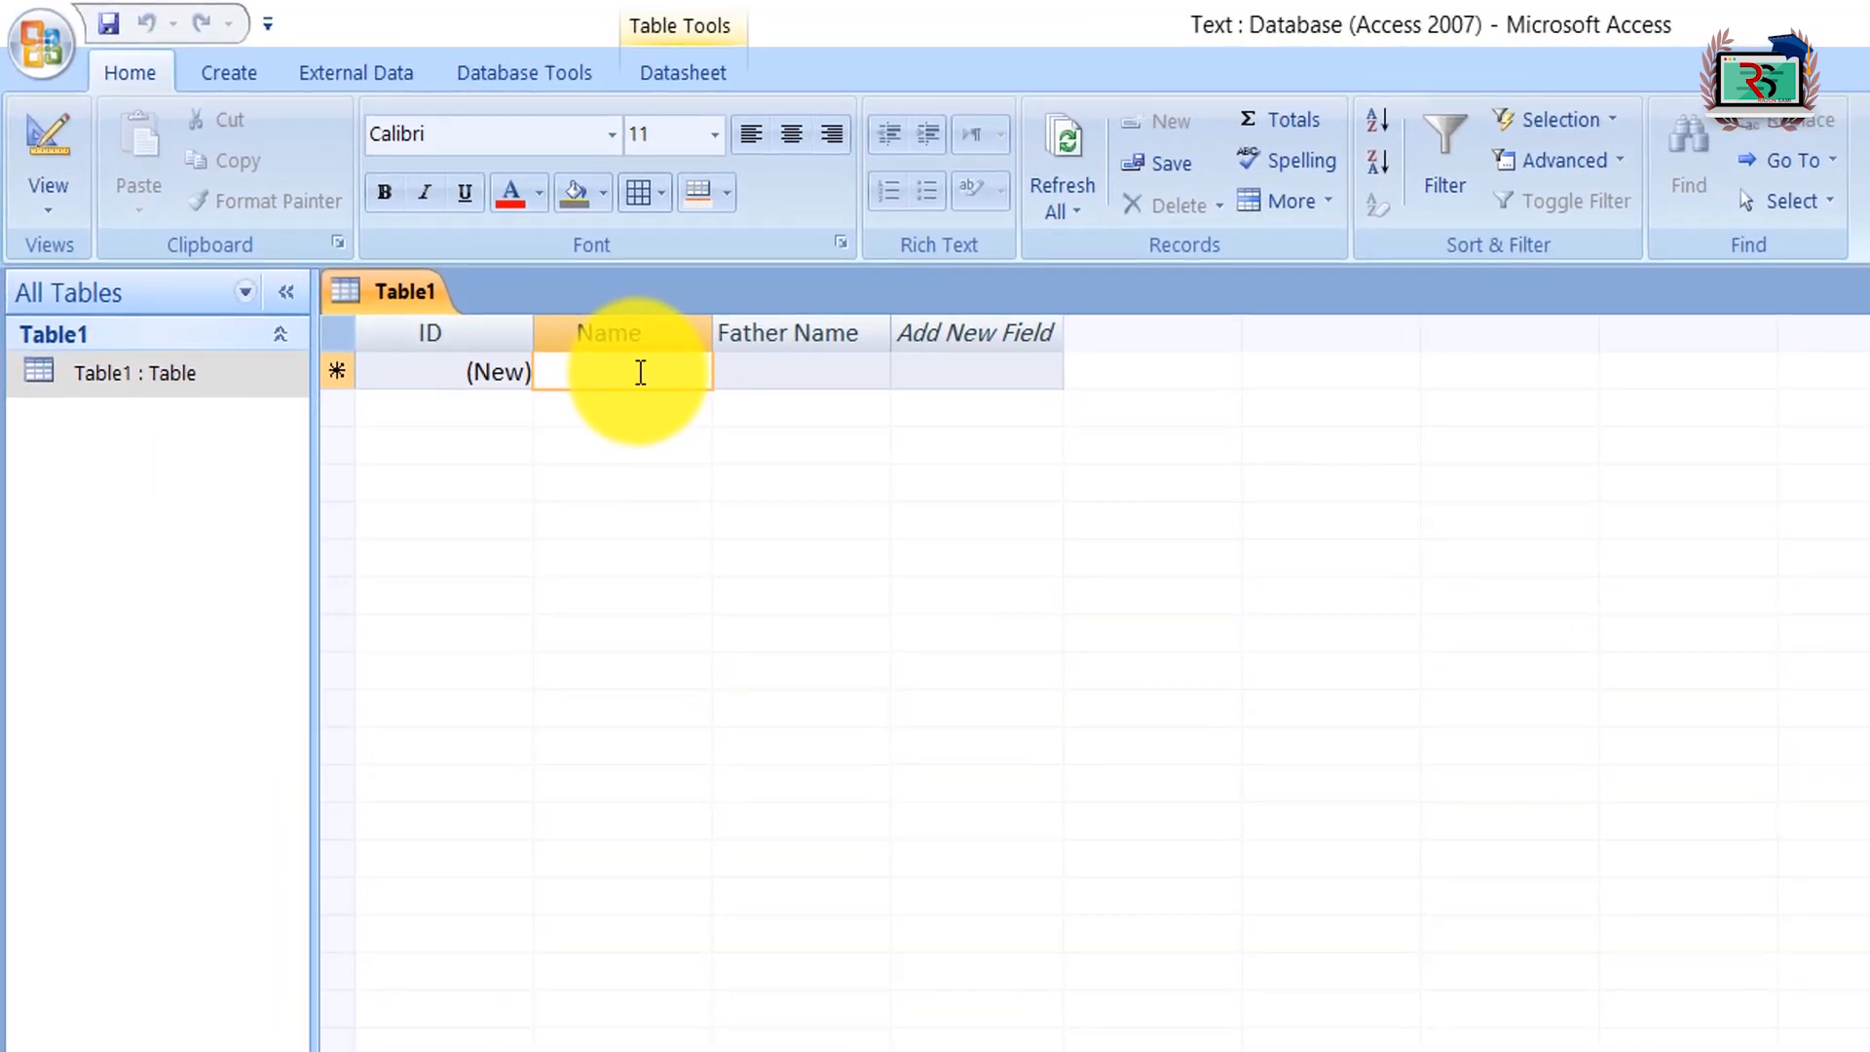
pyautogui.write('RS')
pyautogui.click(836, 385)
pyautogui.write('S')
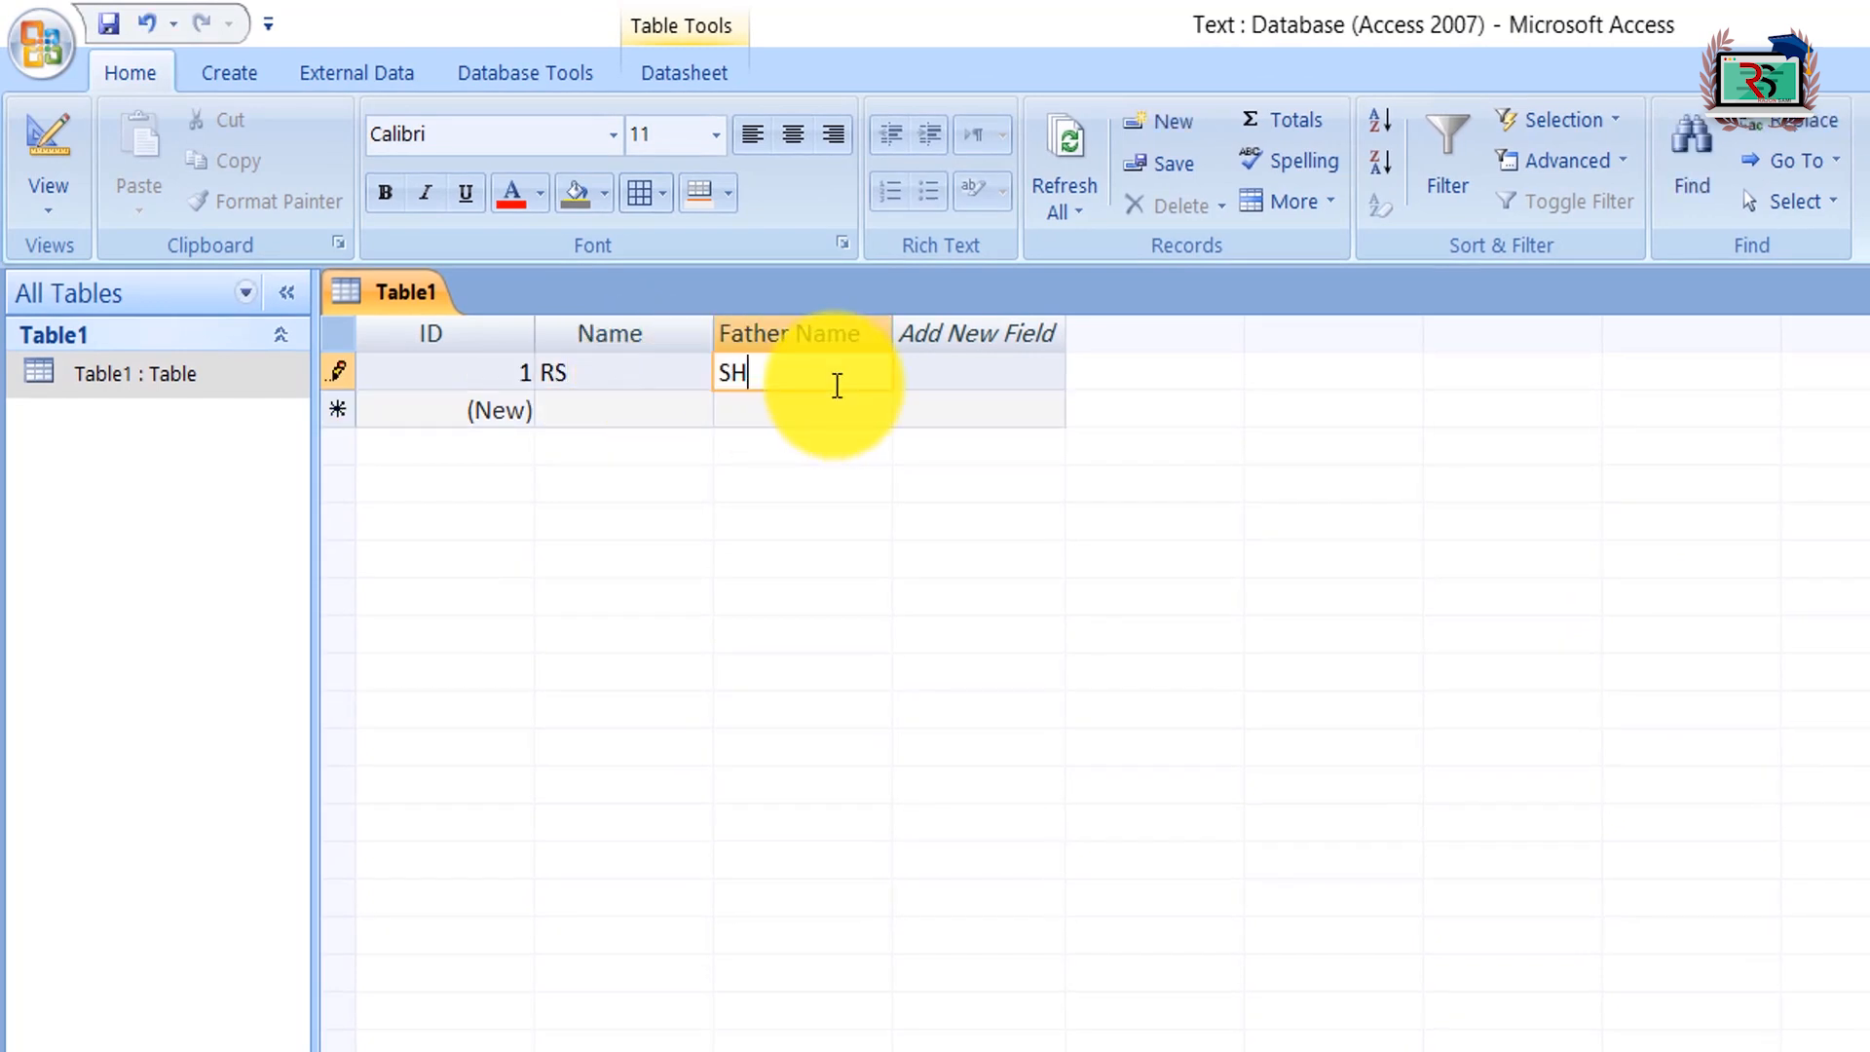
pyautogui.write('H')
pyautogui.click(972, 371)
pyautogui.write('NN')
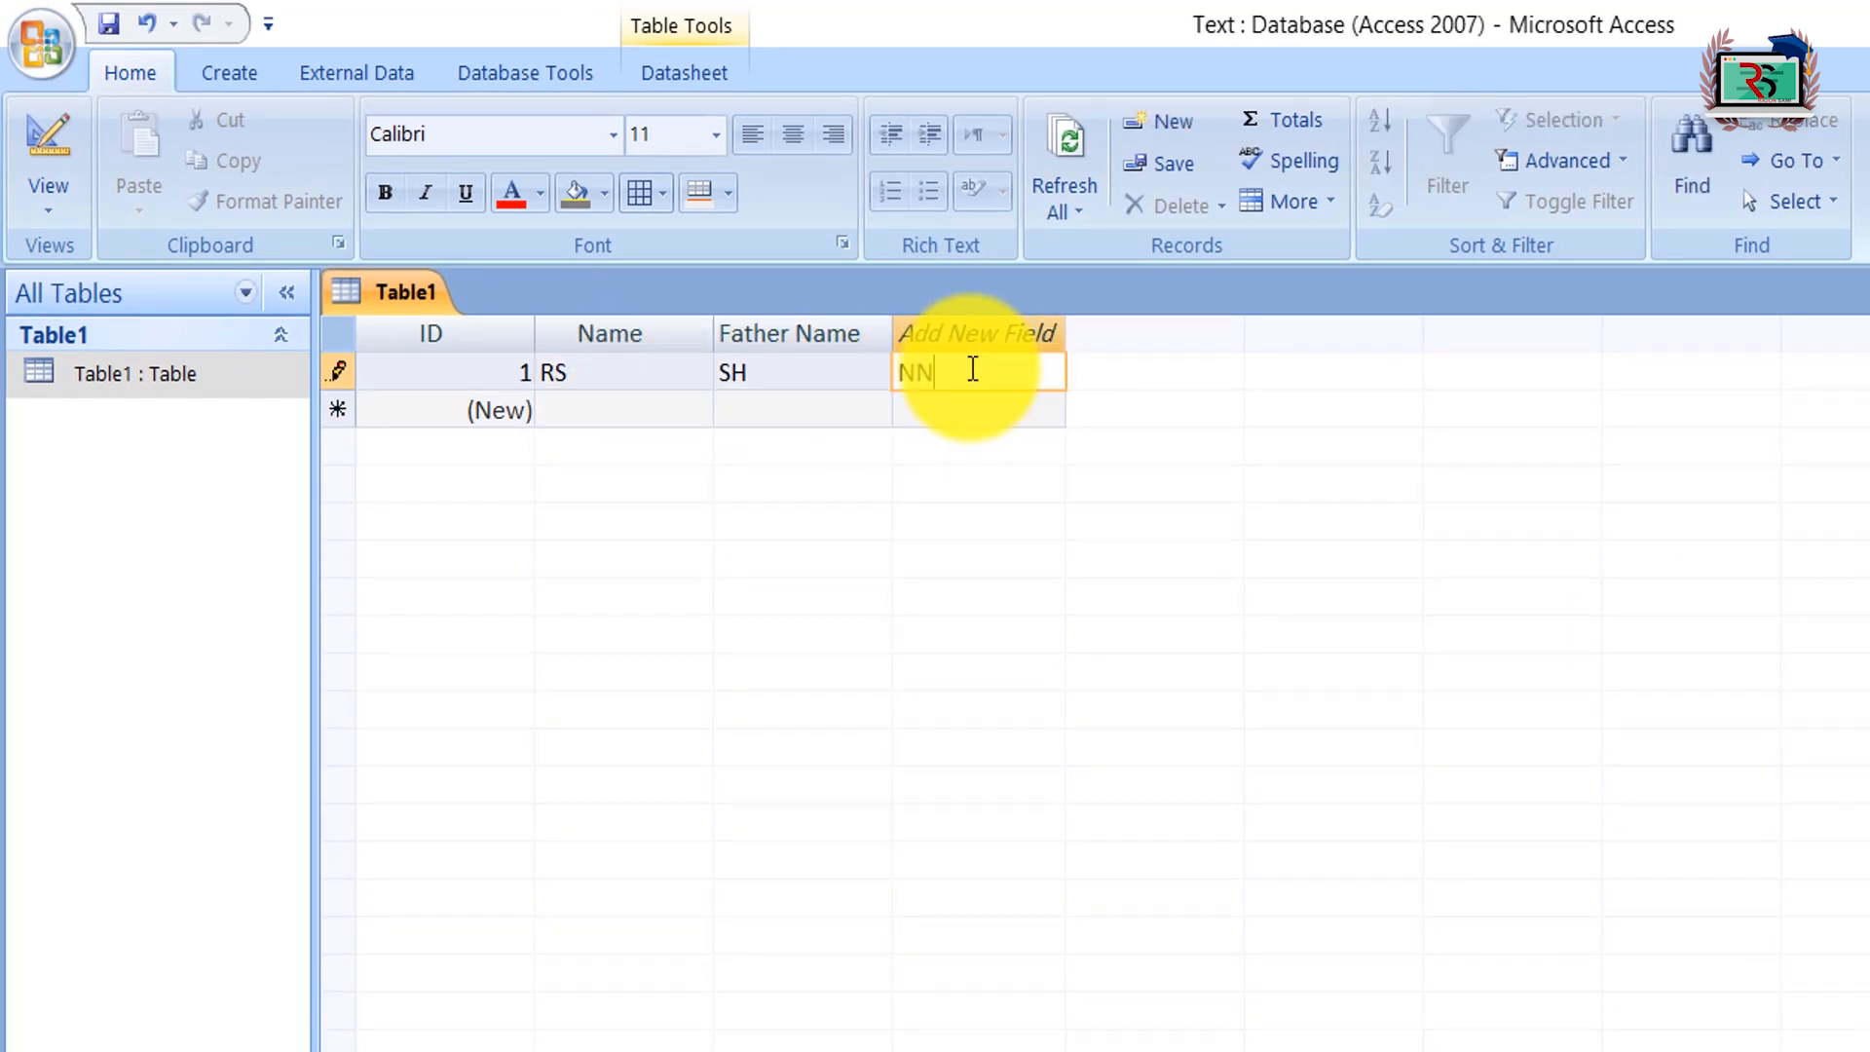
pyautogui.press('Return')
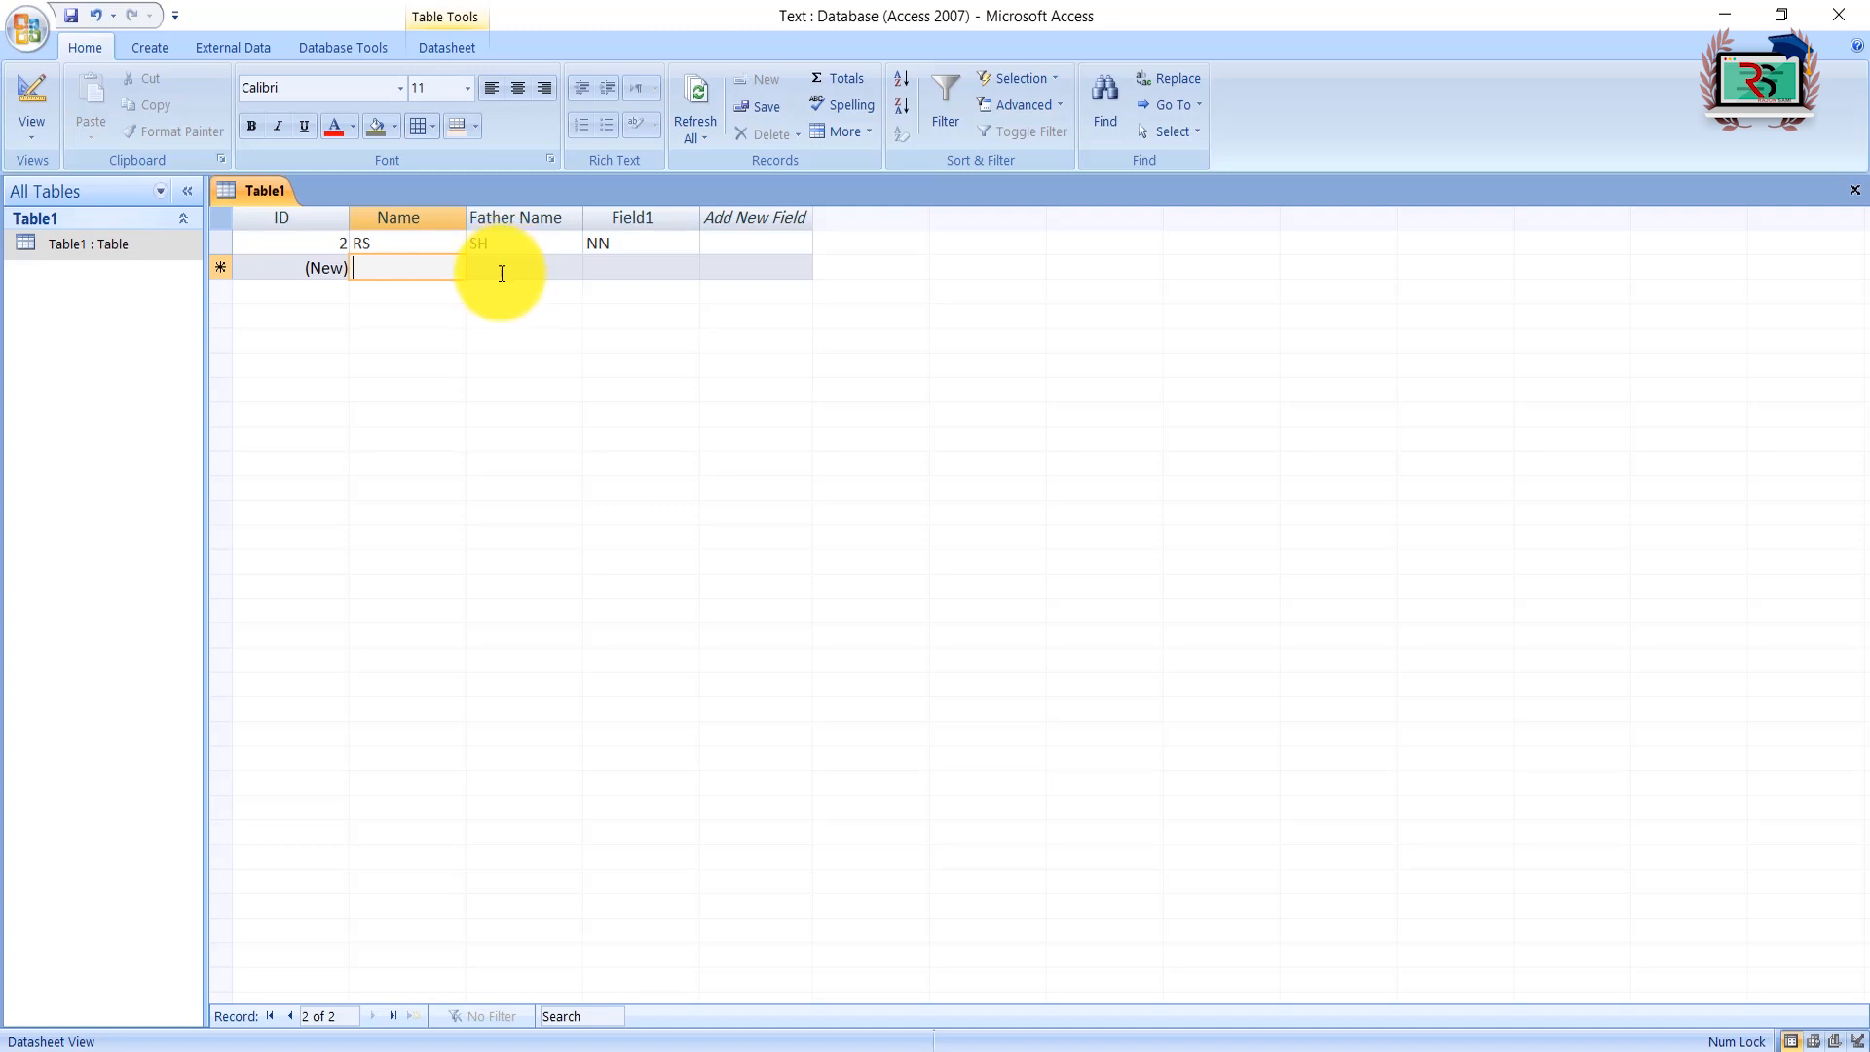
# - Switch Table1 to Design View and leave Father Name's data type as Text
pyautogui.rightClick(126, 248)
pyautogui.click(253, 294)
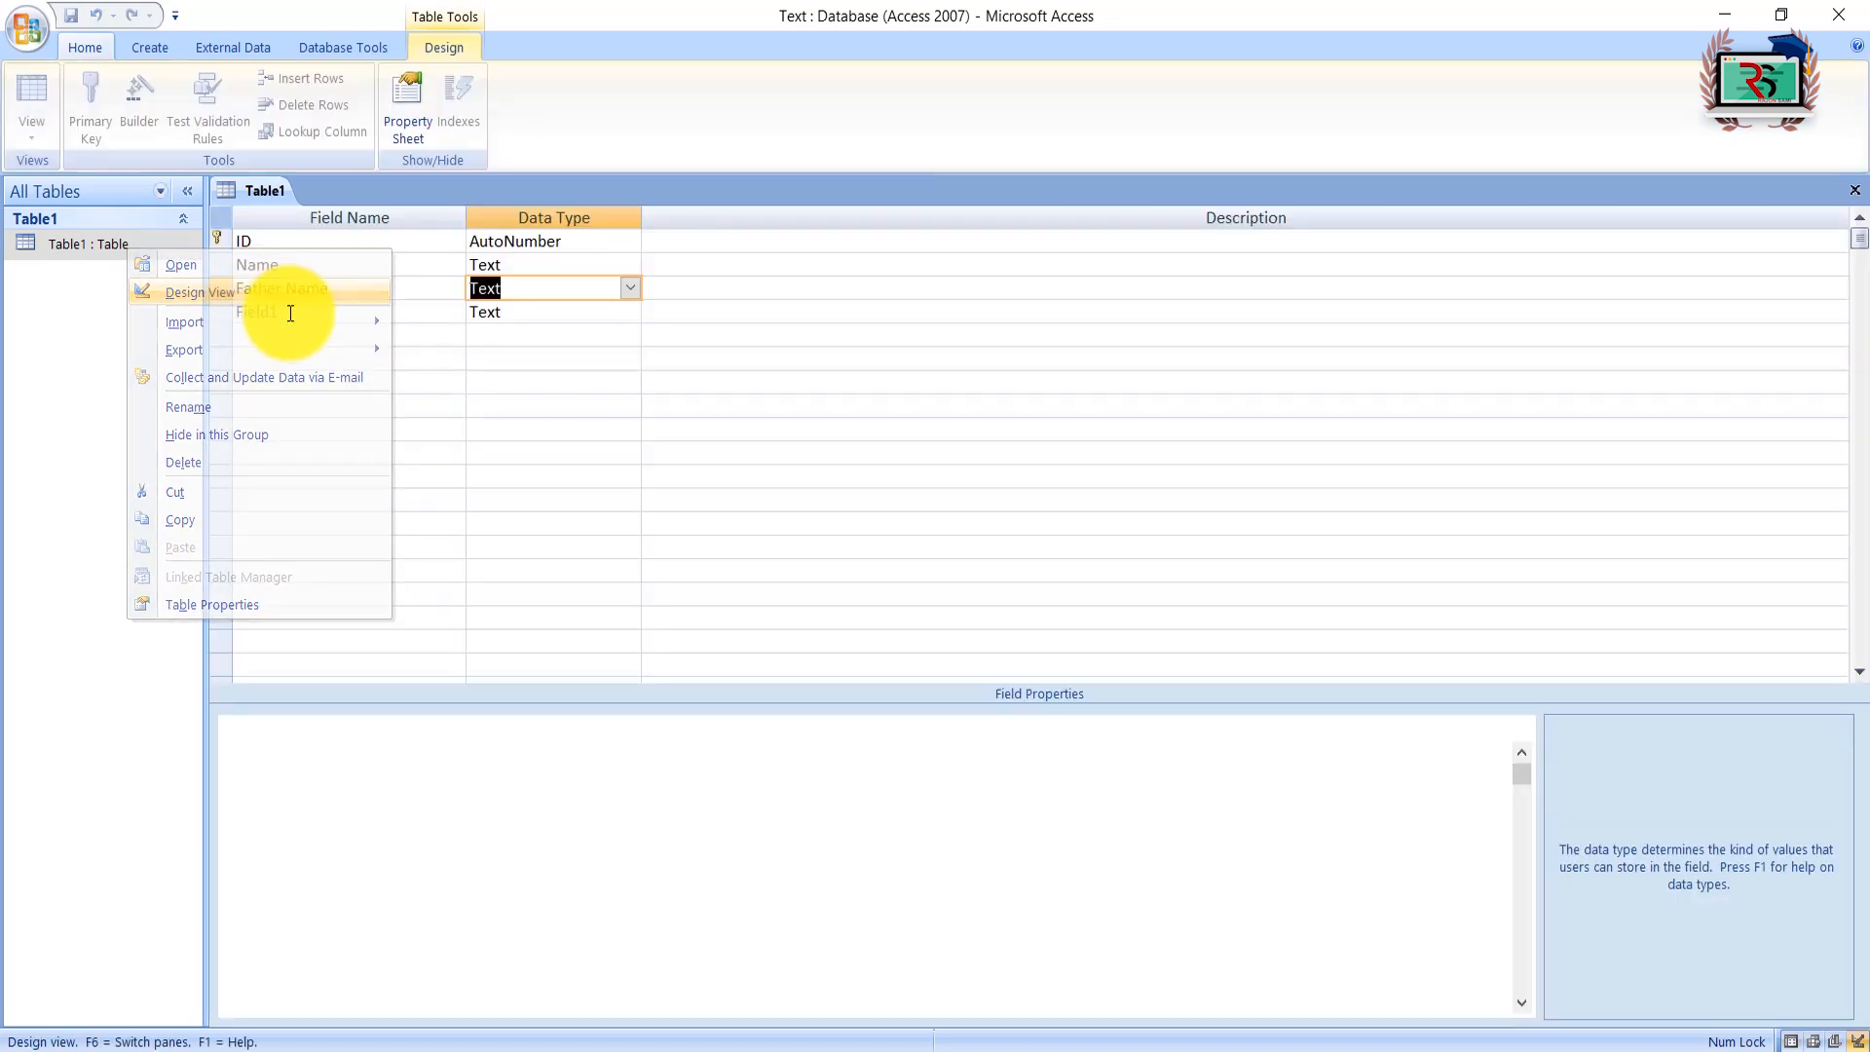
pyautogui.click(629, 292)
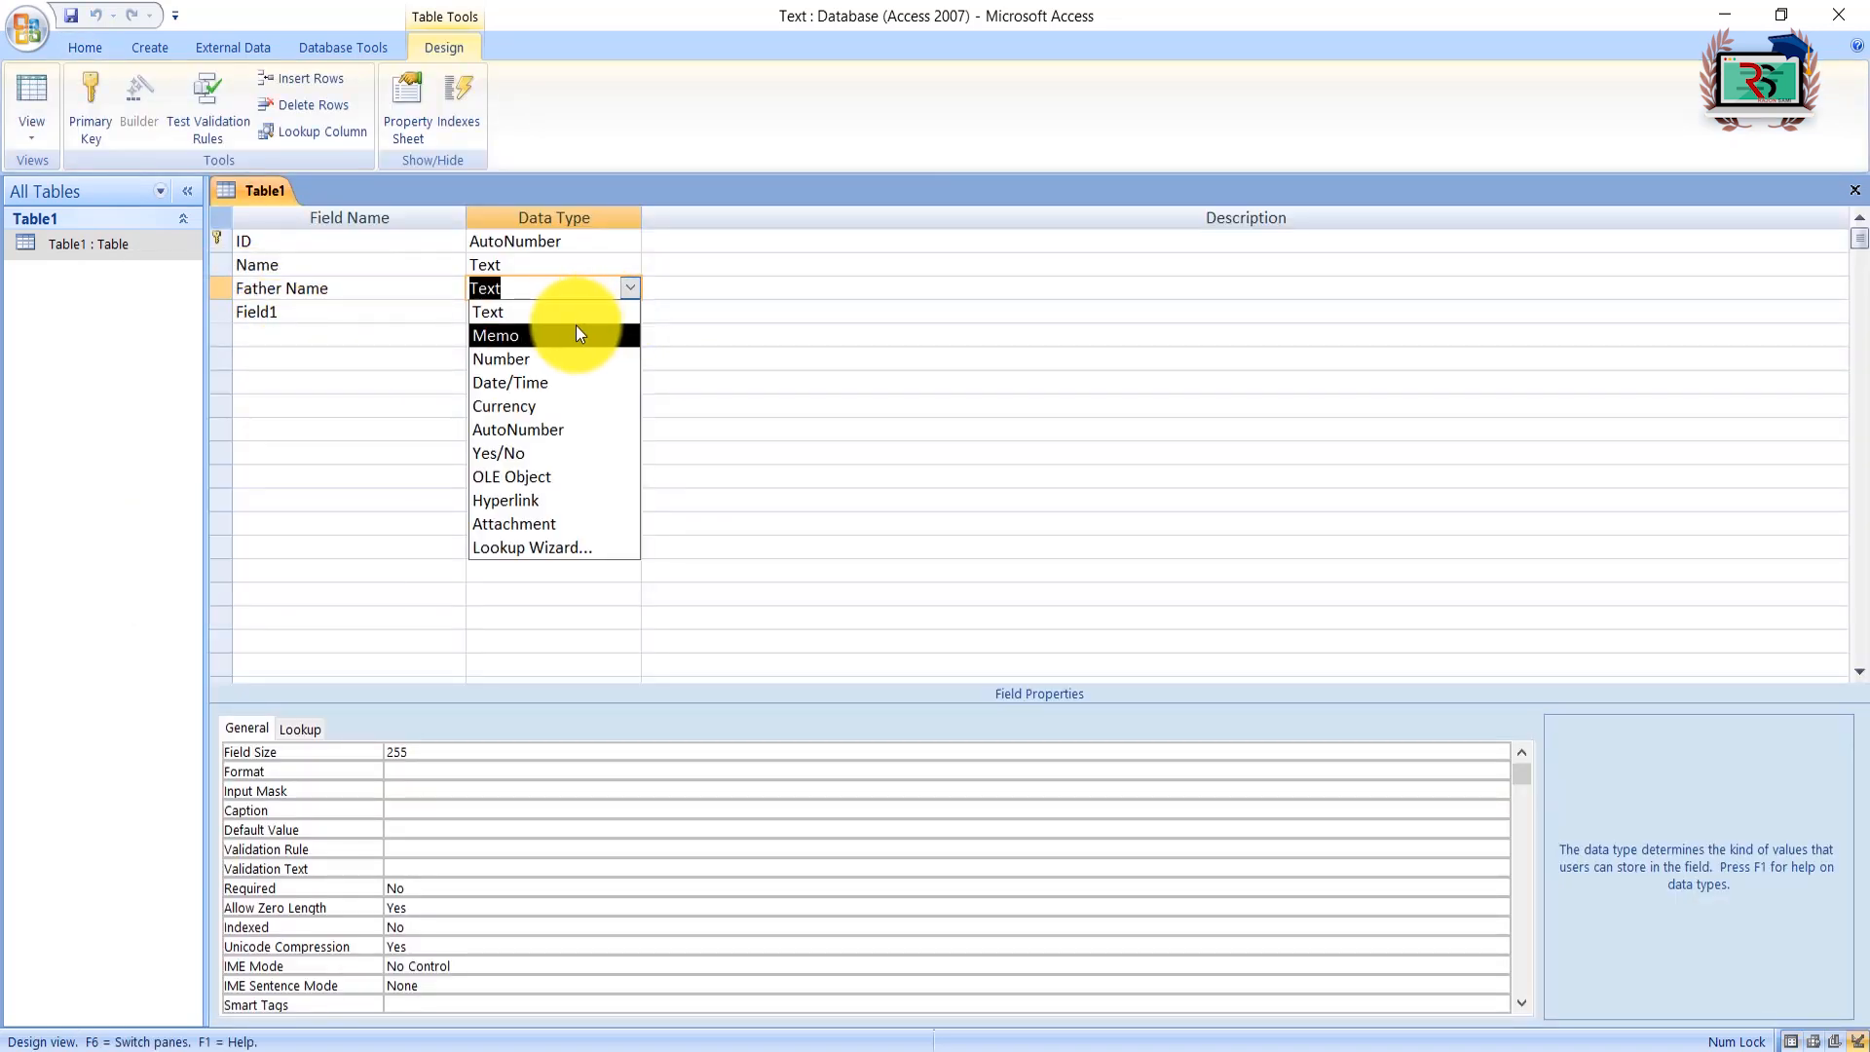
pyautogui.click(355, 396)
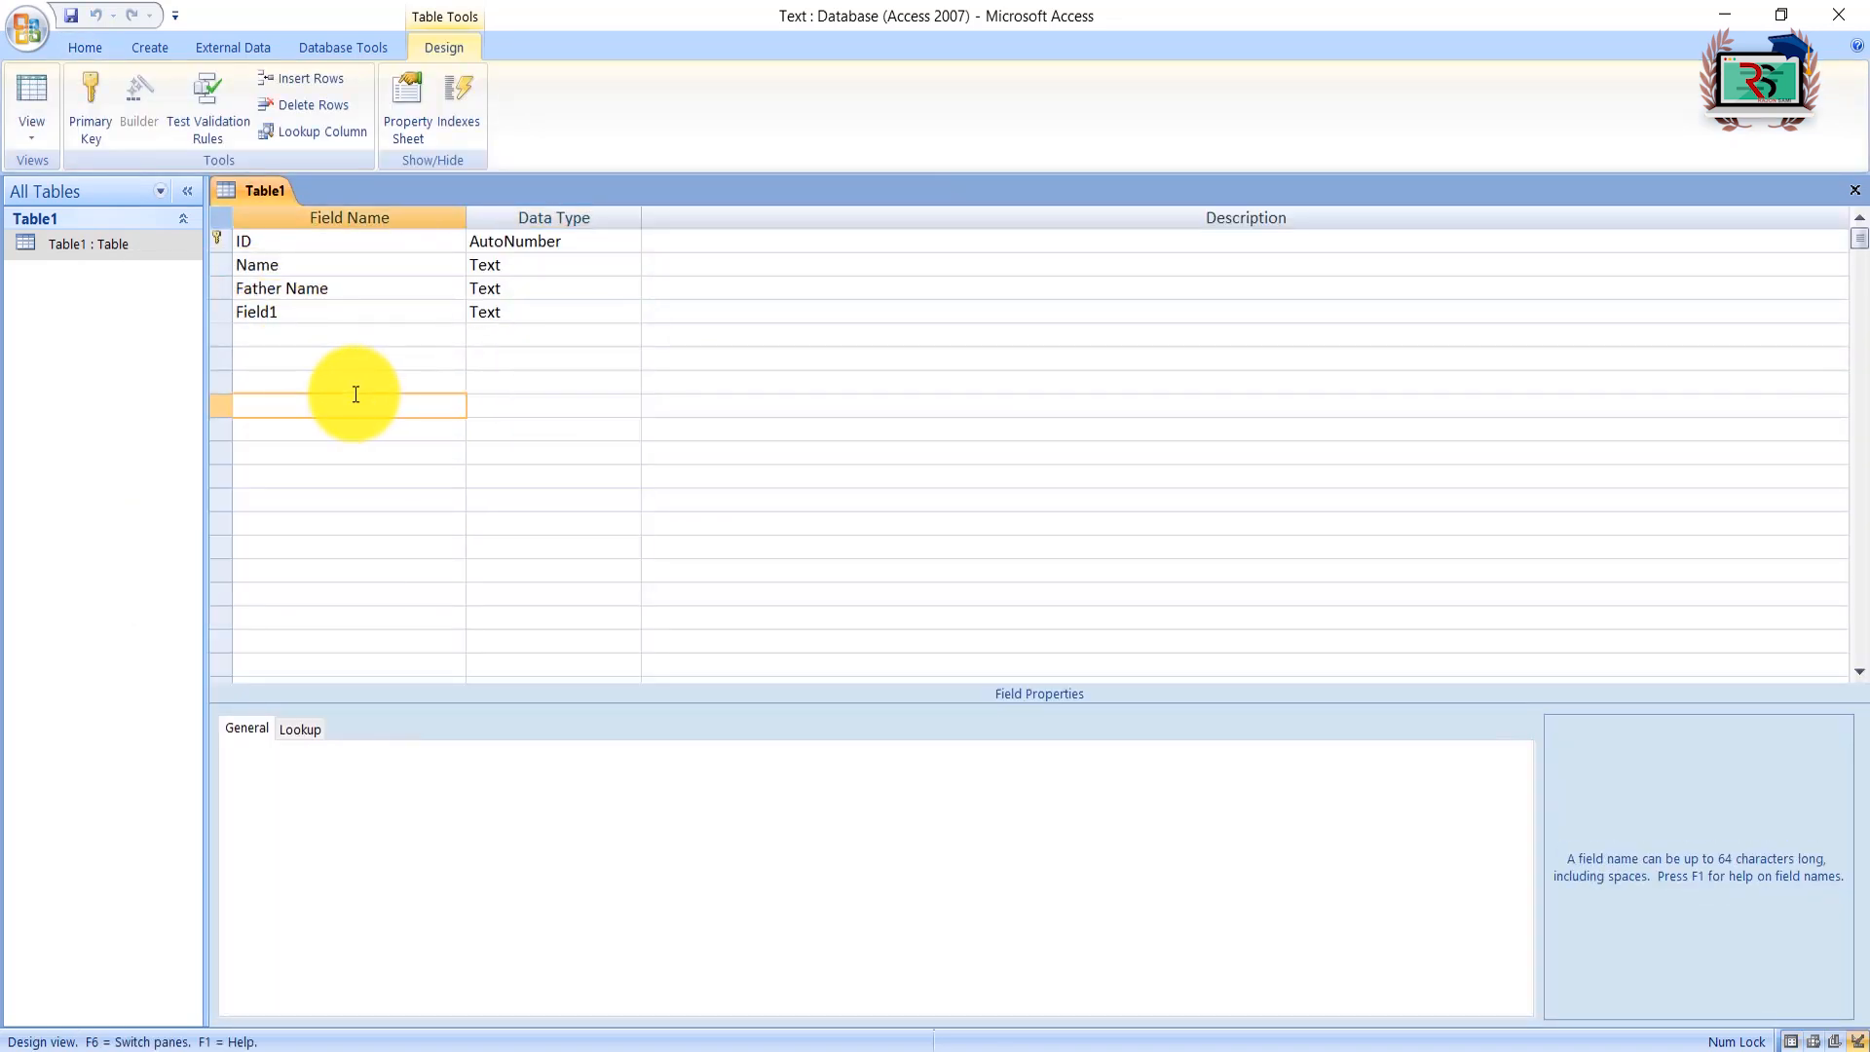